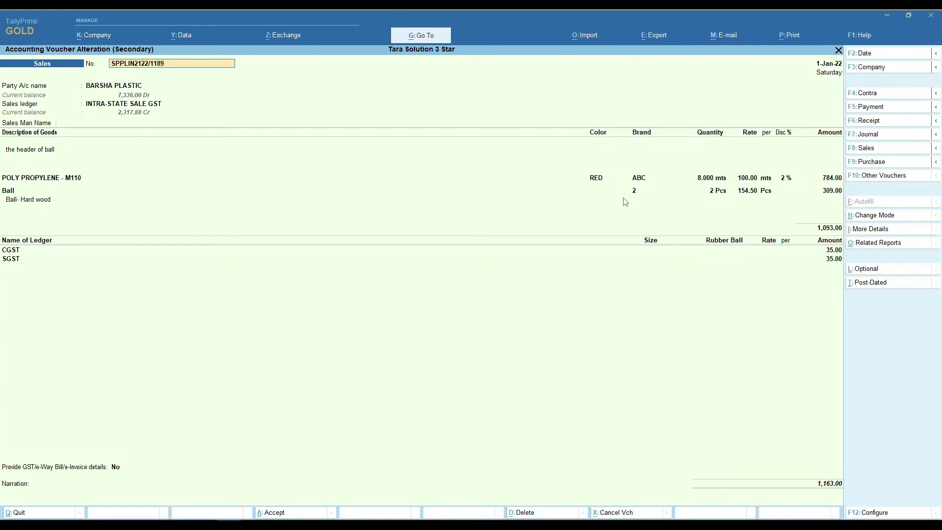
Save the BARSHA PLASTIC sales voucher and preview its tax invoice.
key(ctrl+a)
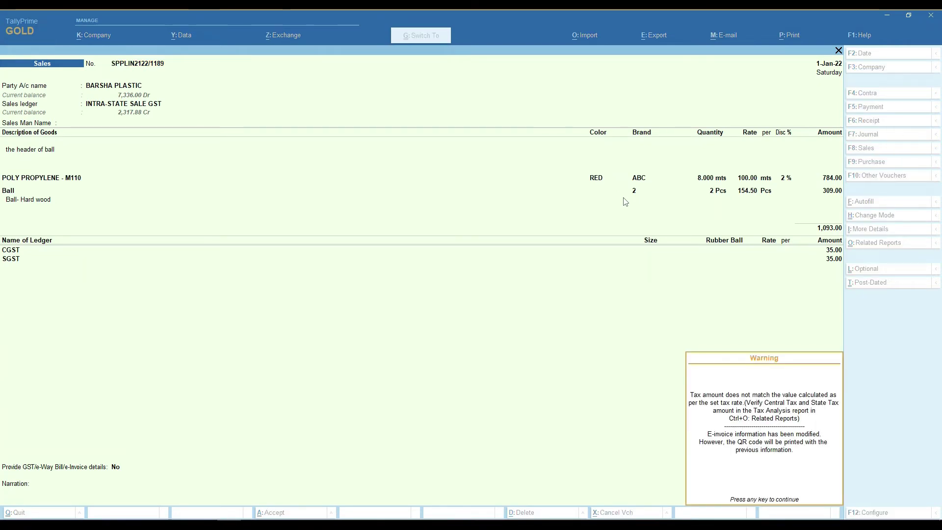
key(Return)
key(i)
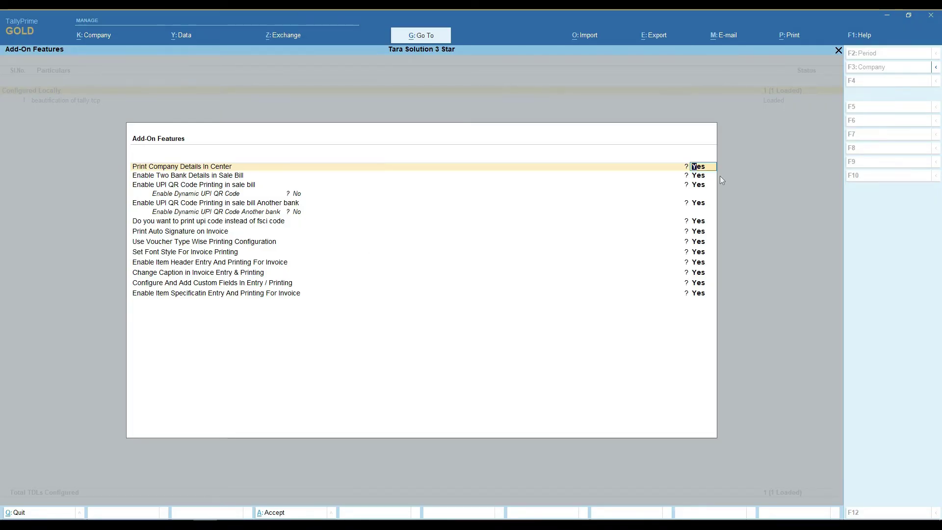
Accept the add-on features with Enable Two Bank Details in Sale Bill set to Yes and return to the voucher.
click(698, 179)
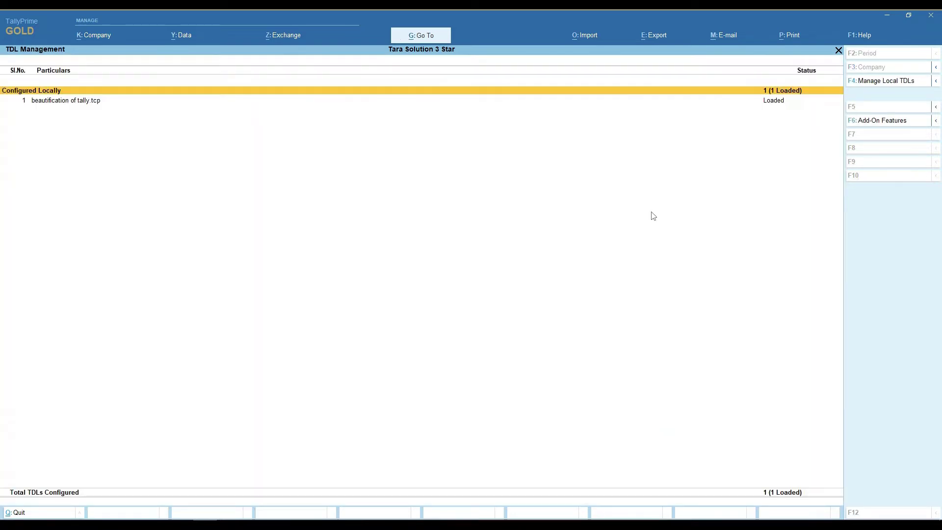
key(Escape)
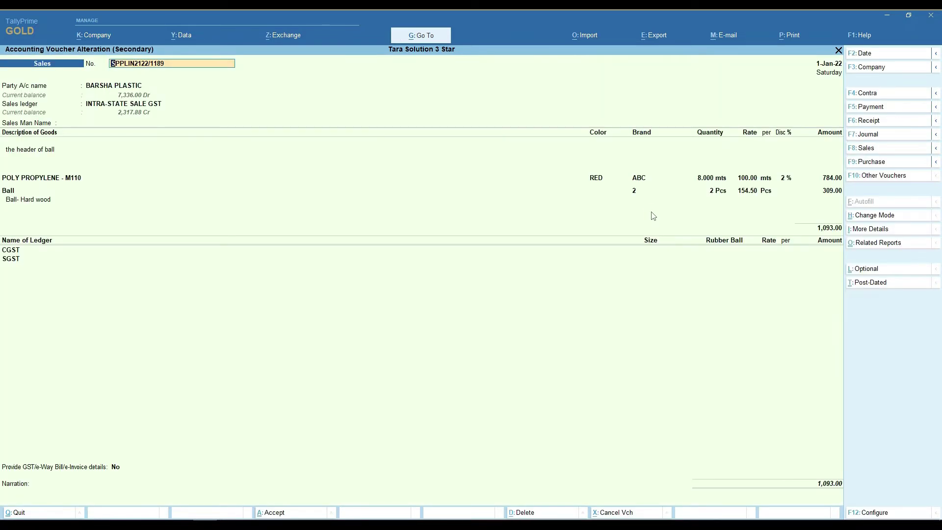
Save the sales voucher and preview its tax invoice, examining the two bank details and UPI QR code on page 2.
key(ctrl+a)
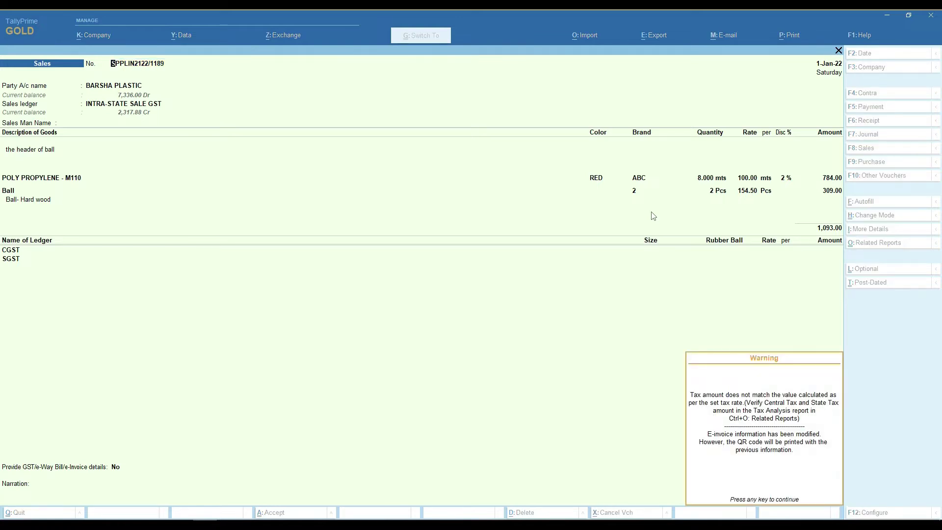
key(Return)
key(i)
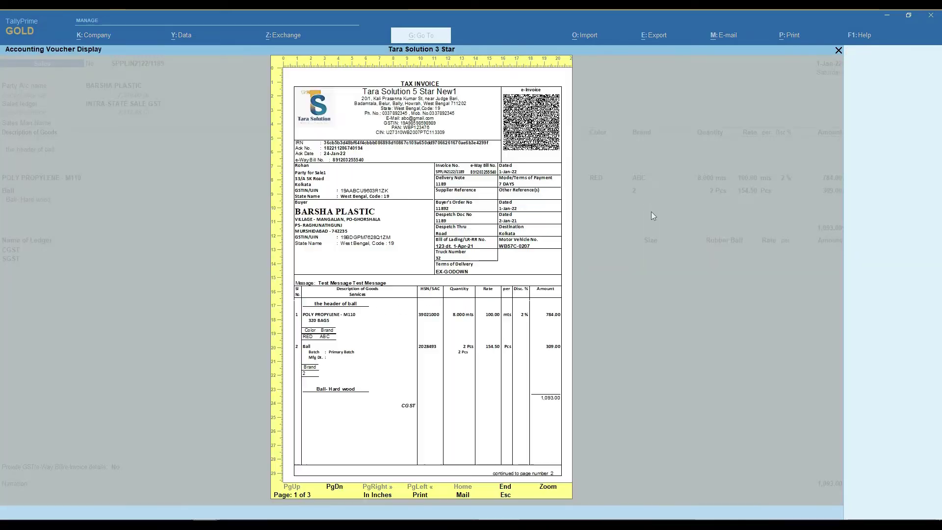
key(Page_Down)
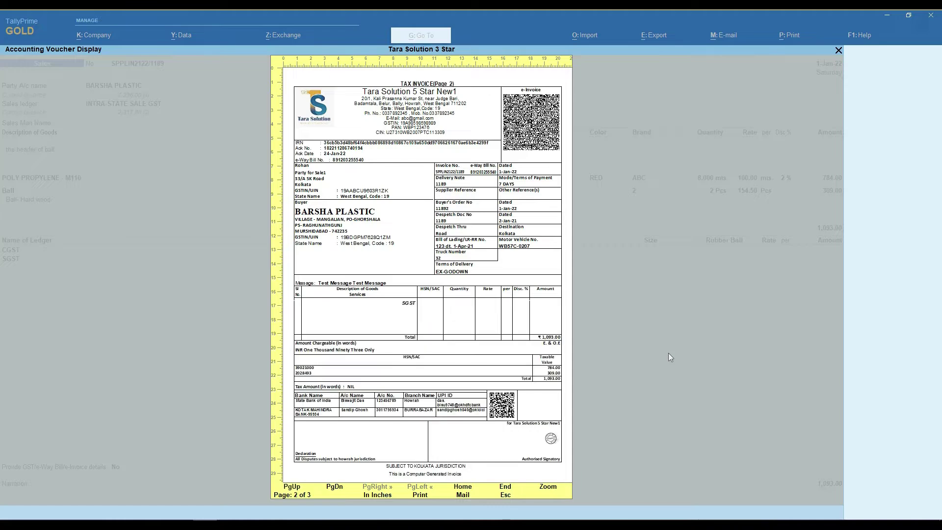
click(543, 494)
scroll(287, 378, down, 3)
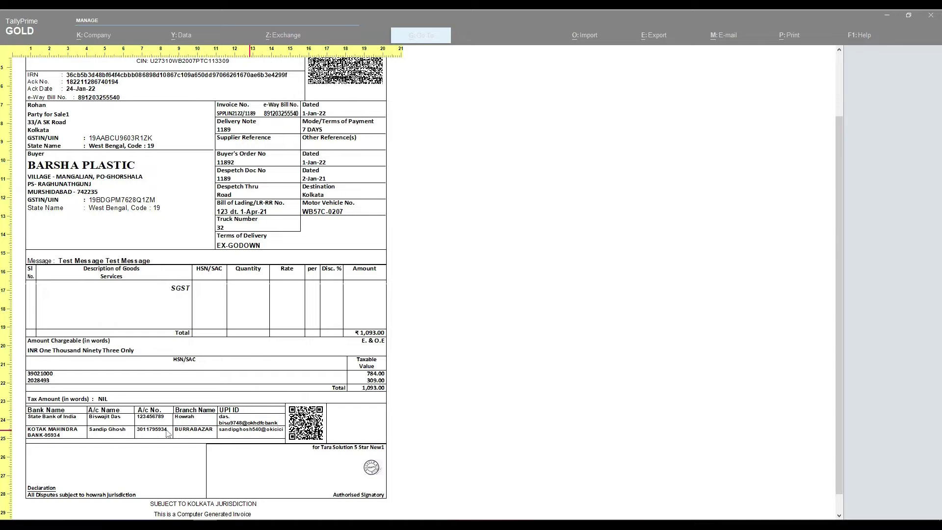
key(Escape)
key(Escape)
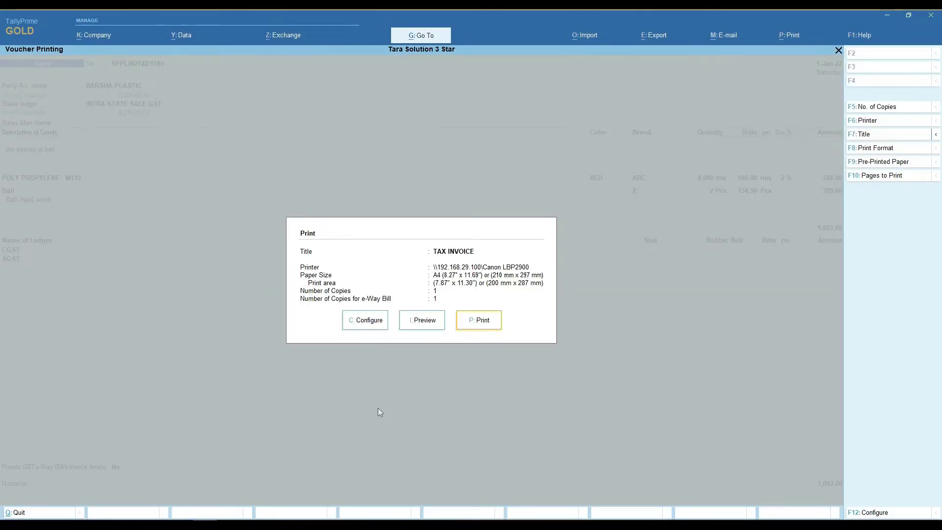
Accept the TDL add-on features with Enable UPI QR Code Printing in sale bill set to Yes.
key(ctrl+alt+t)
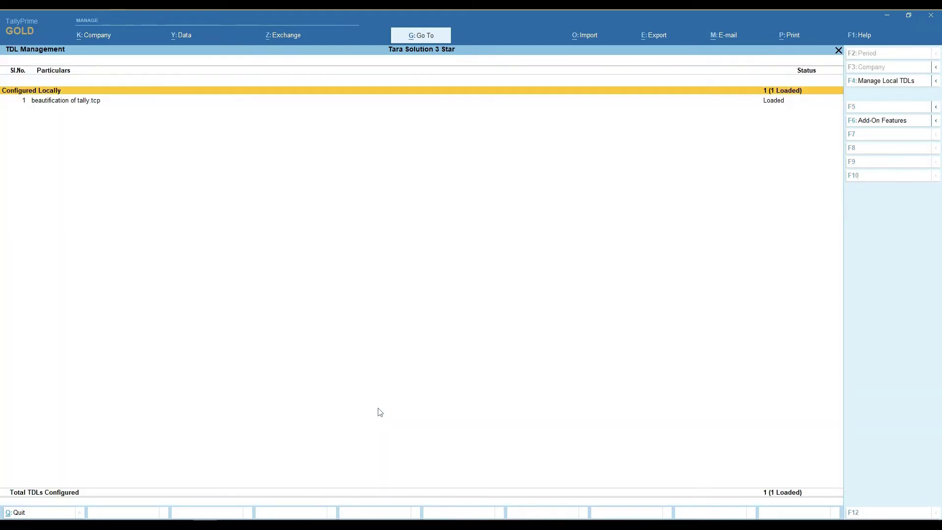
key(F6)
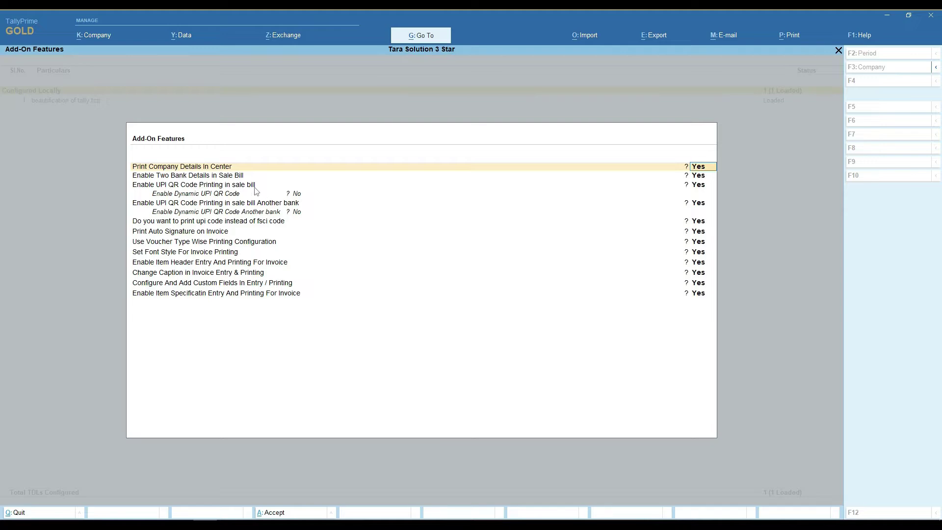
click(699, 185)
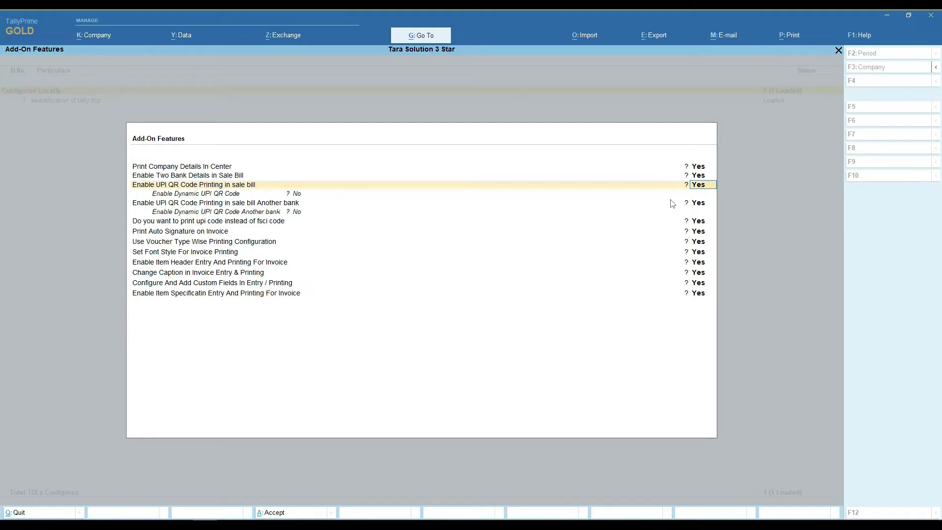
key(ctrl)
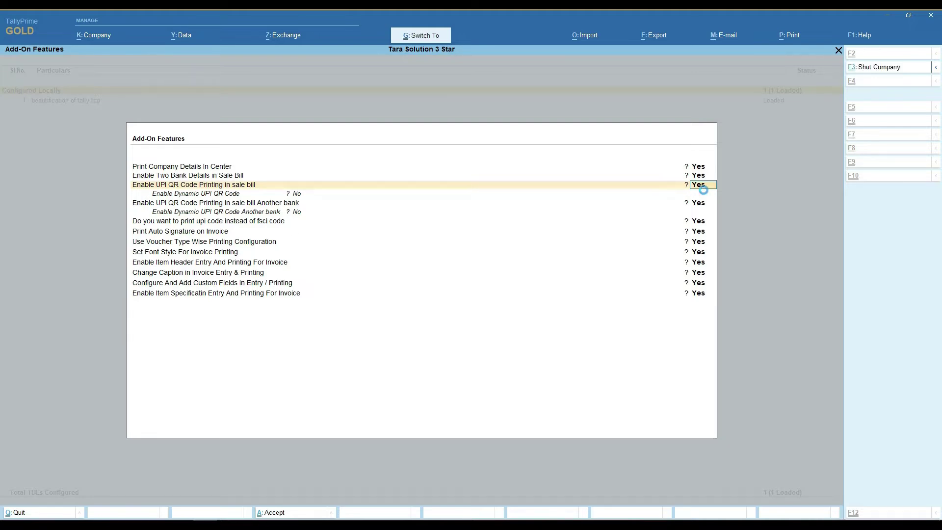
key(ctrl+a)
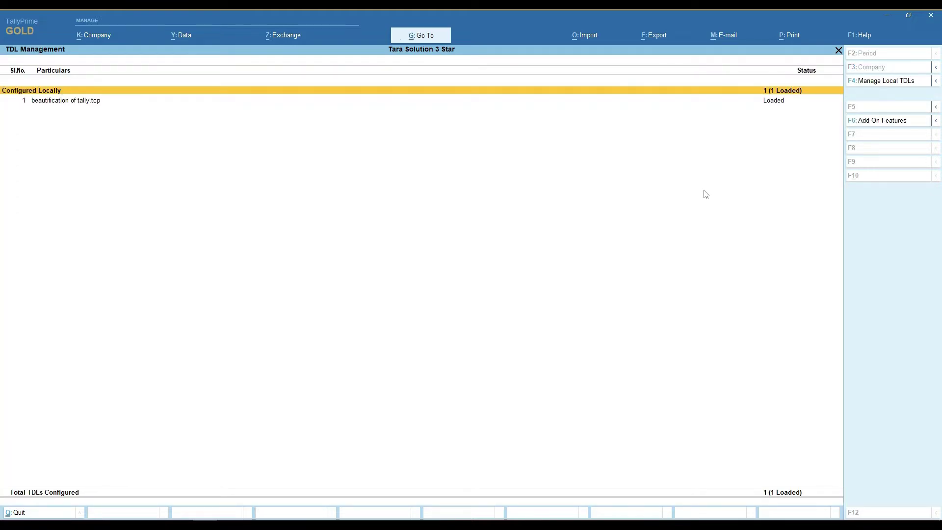
key(Escape)
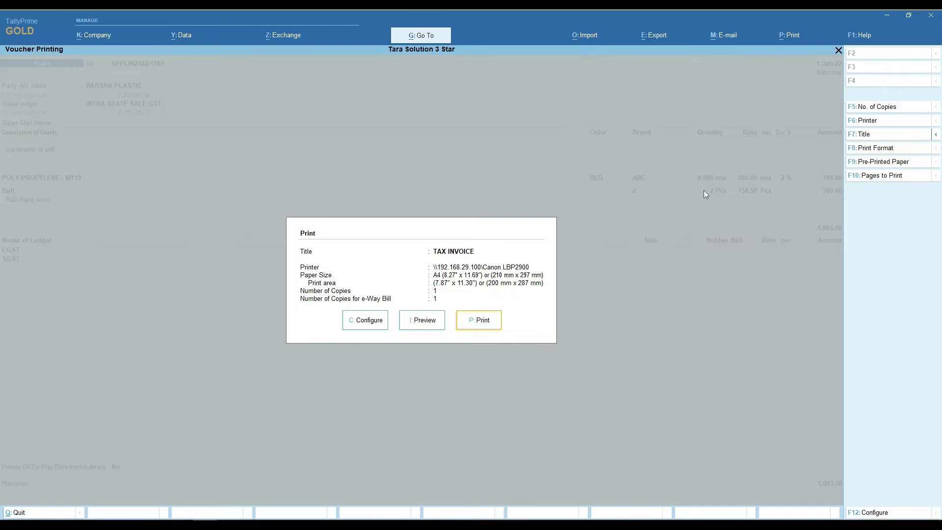
Leave the invoice printing and the sales voucher, and back out of the voucher reports to Display More Reports.
key(Escape)
key(BackSpace)
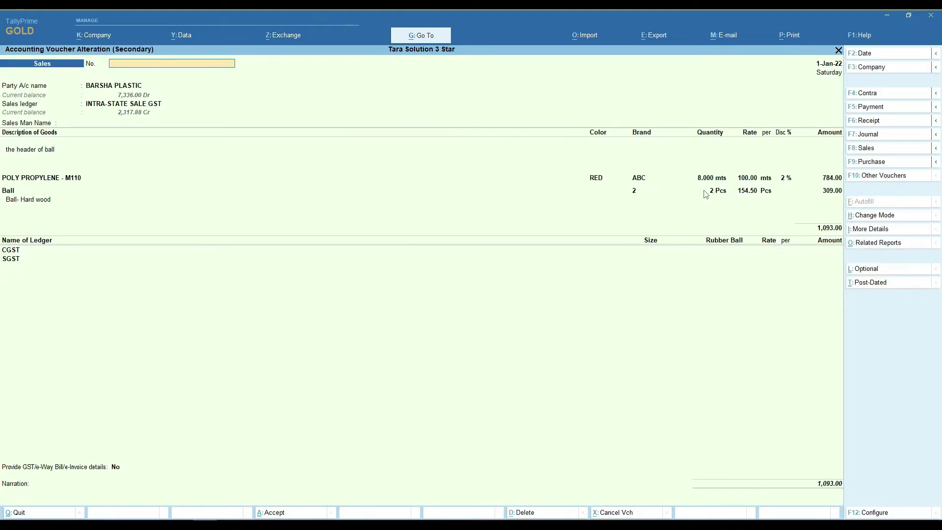
key(Escape)
key(Escape)
key(Escape)
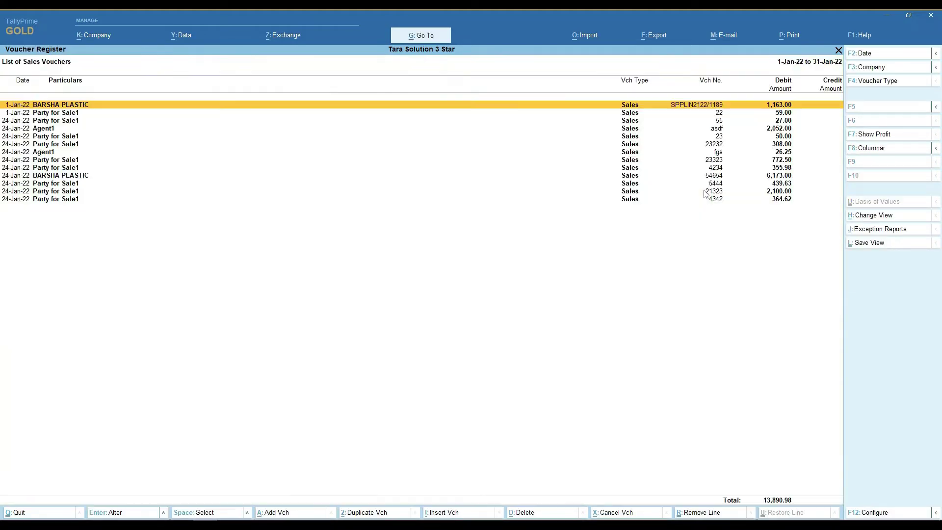
key(Escape)
key(Escape)
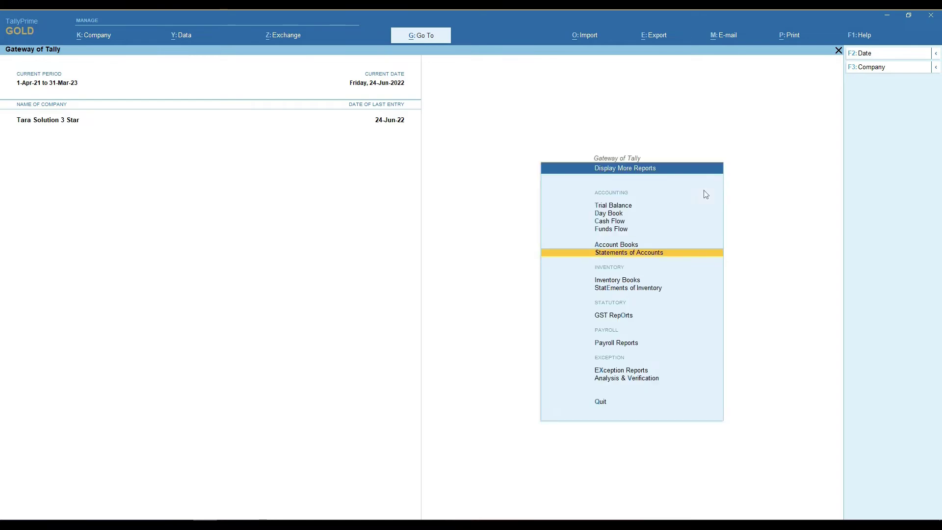
Return to the Gateway of Tally and open the list of ledgers for master alteration.
key(Up)
key(Up)
key(Up)
key(Up)
key(Up)
key(Up)
key(Up)
key(Up)
key(Up)
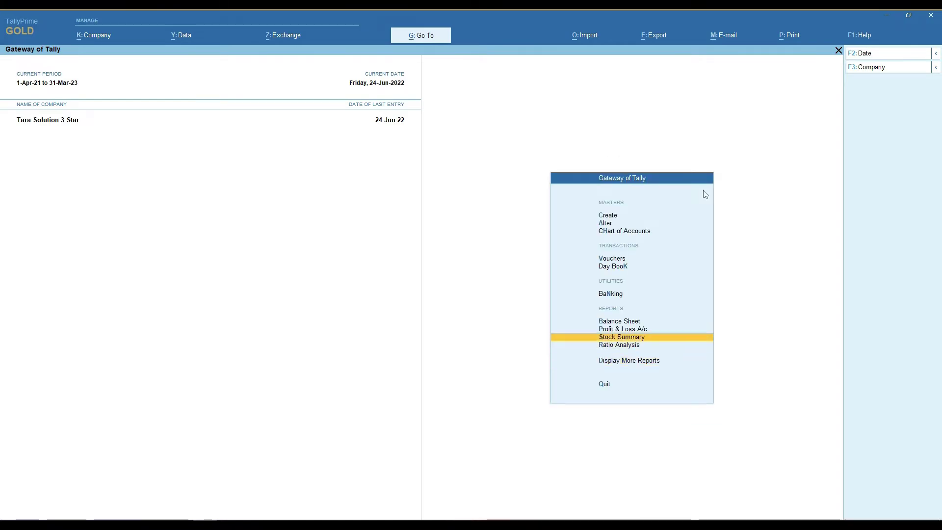
key(Up)
key(Down)
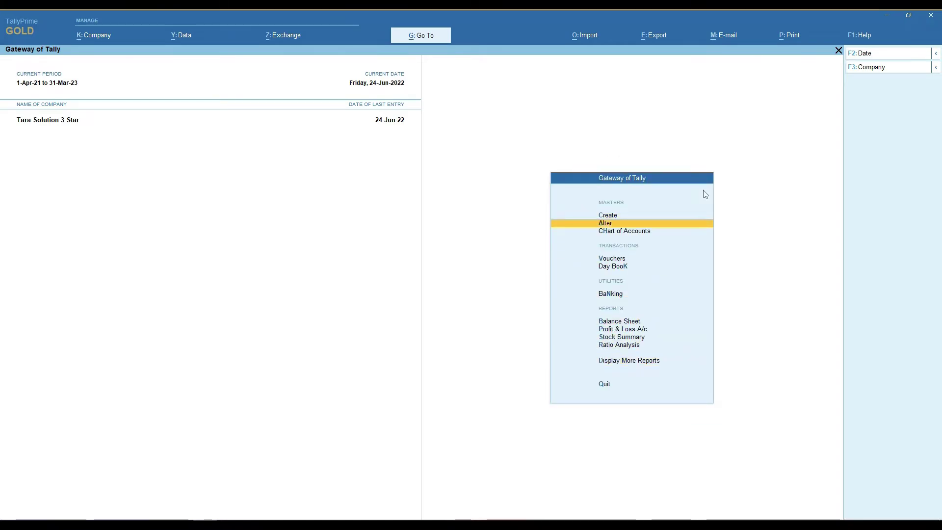
key(Return)
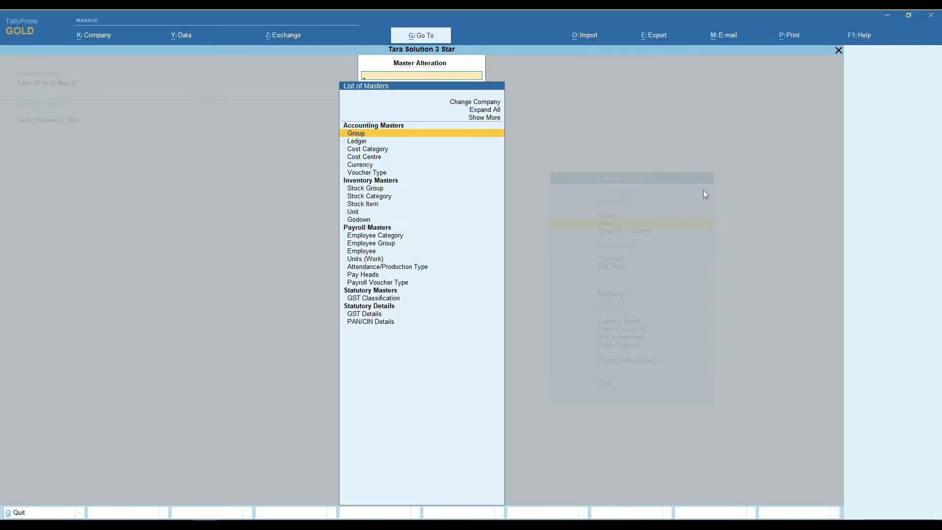
text(L)
key(BackSpace)
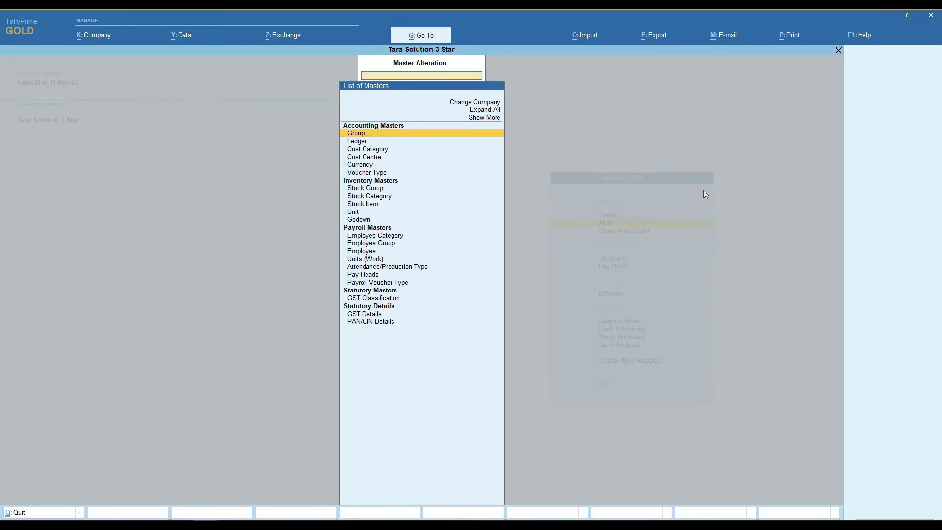
key(Down)
key(Down)
key(Up)
key(Return)
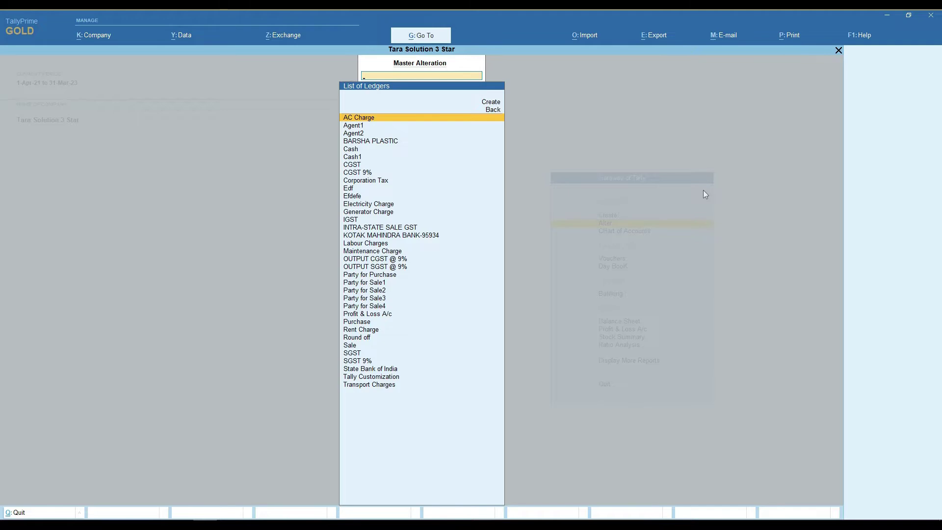
Open the State Bank of India ledger for alteration.
key(Down)
key(Down)
key(Down)
key(Down)
key(Down)
key(Down)
key(Down)
key(Down)
key(Down)
key(Down)
key(Down)
key(Down)
key(Down)
key(Down)
key(Down)
key(Down)
key(Down)
key(Down)
key(Down)
key(Down)
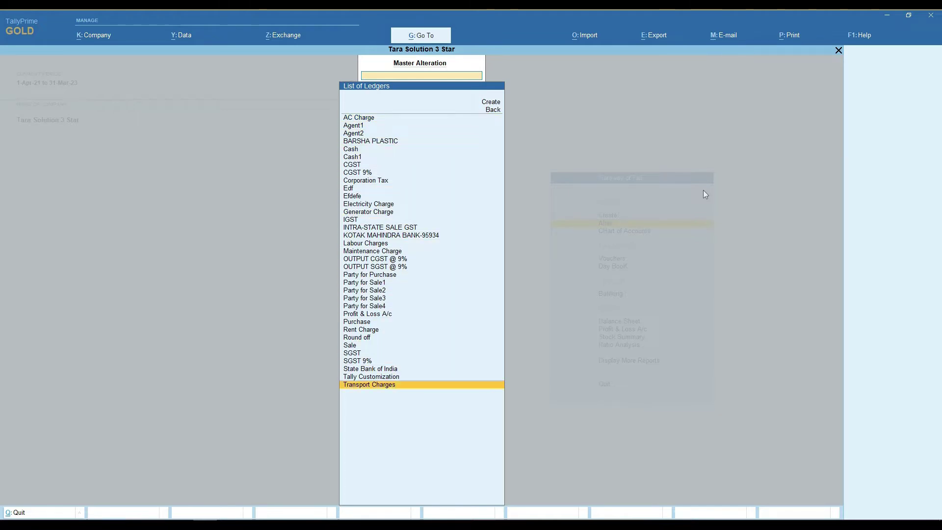
key(Up)
key(Up)
key(Return)
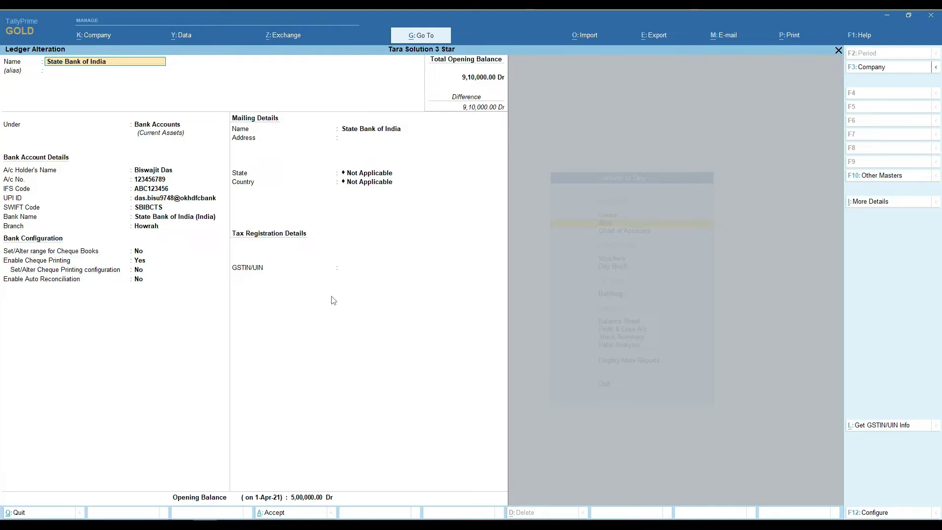
Check the UPI ID in the ledger's bank account details and accept the ledger.
click(144, 201)
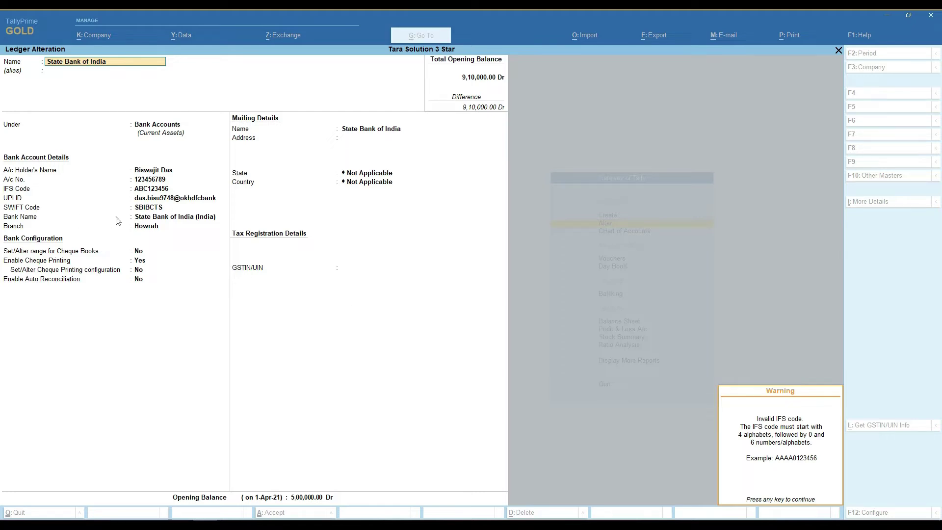
key(Return)
key(ctrl)
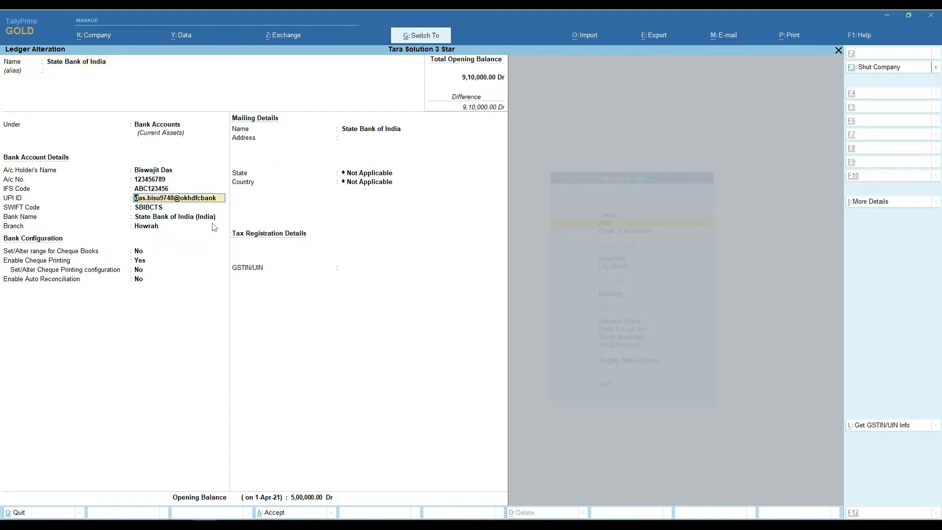
key(ctrl+a)
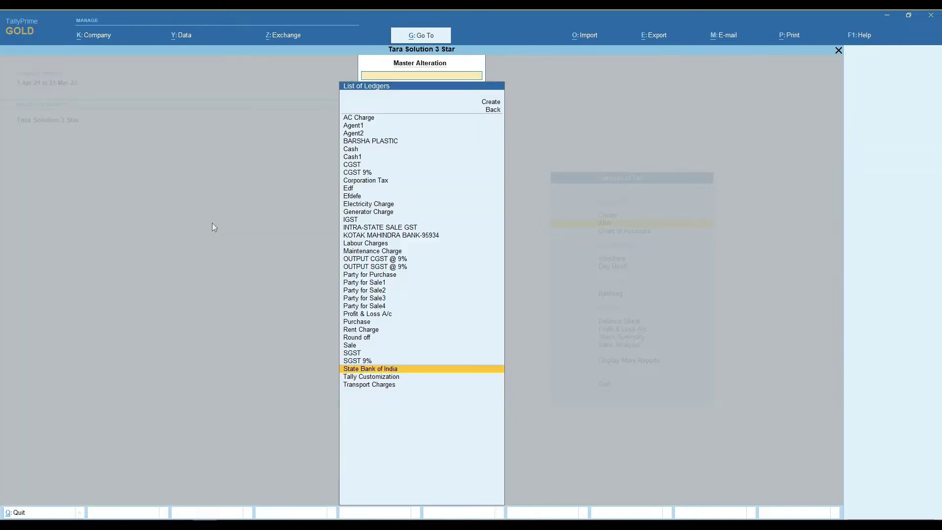
Reopen the State Bank of India ledger, accept it again and go back to the Gateway of Tally.
key(Return)
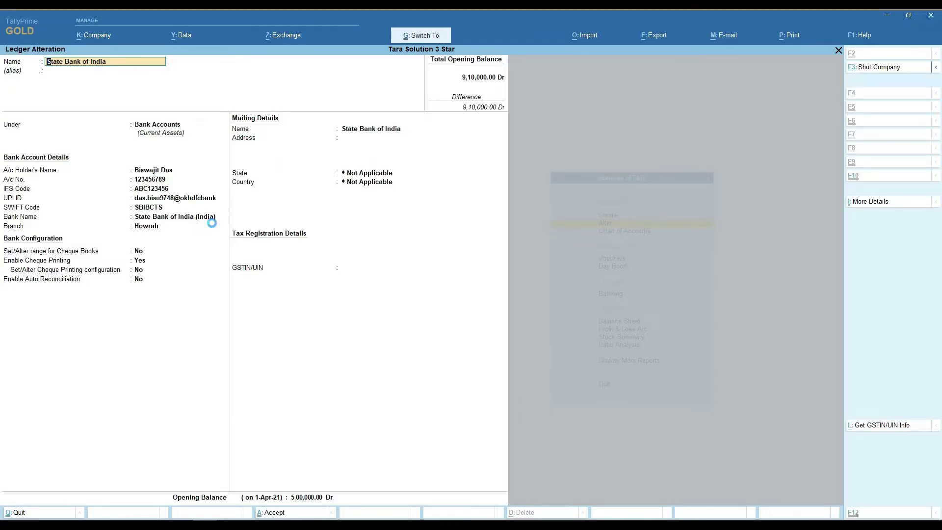
key(ctrl+a)
key(Escape)
key(Escape)
key(Escape)
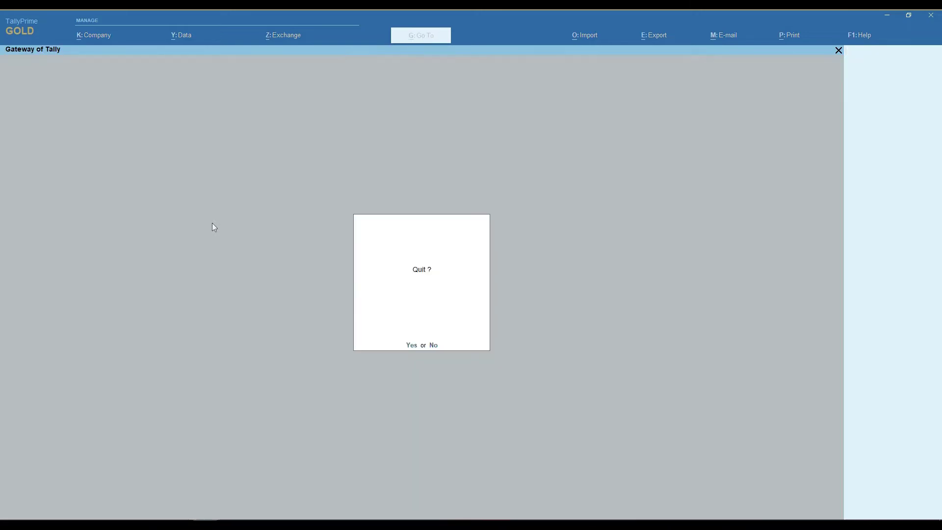
key(Escape)
Open the January 2022 list of sales vouchers through the Statistics report.
key(d)
key(End)
key(Up)
key(Up)
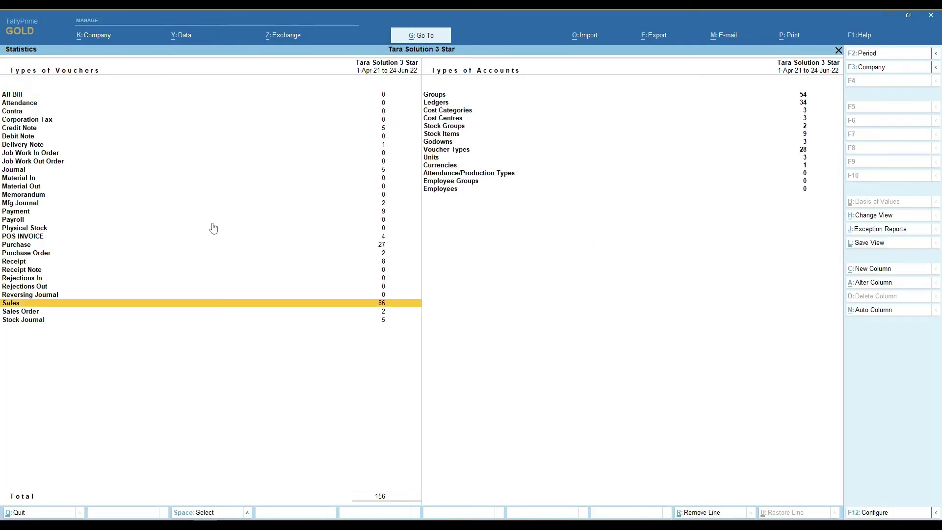
key(Return)
key(Up)
key(Up)
key(Up)
key(Up)
key(Up)
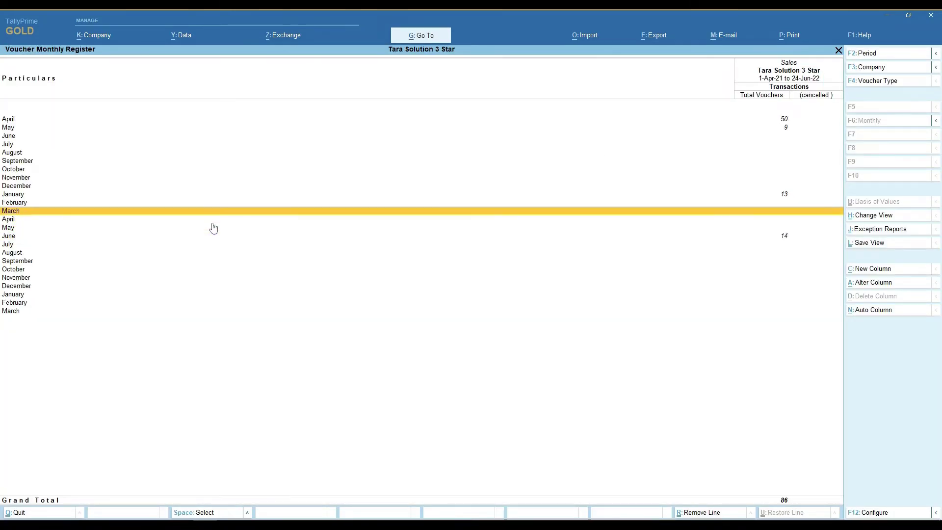
key(Return)
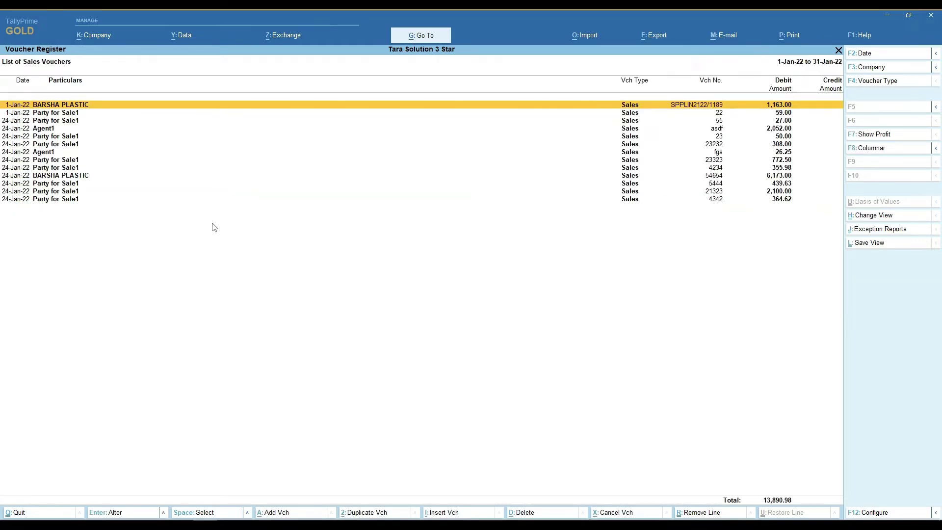
Open the BARSHA PLASTIC sales voucher dated 1-Jan-22 and save it to bring up its print dialog.
key(Return)
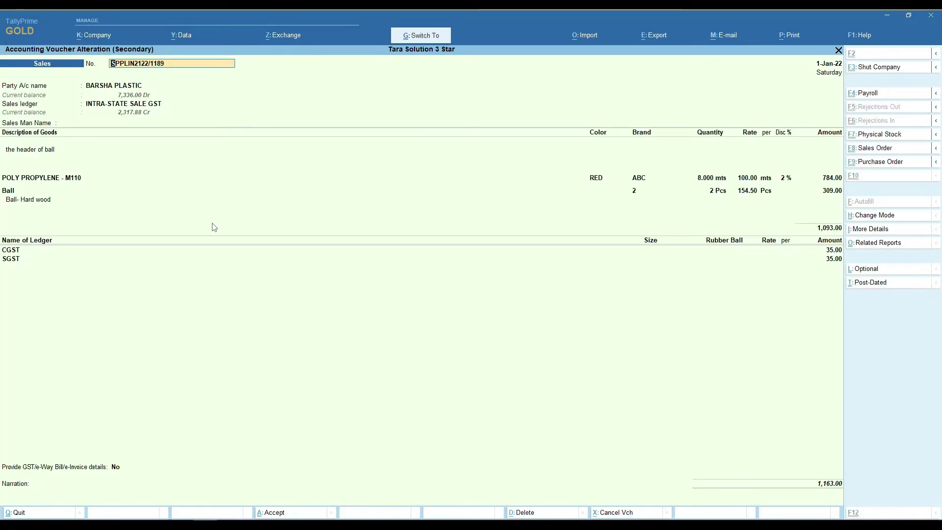
key(ctrl+a)
key(Return)
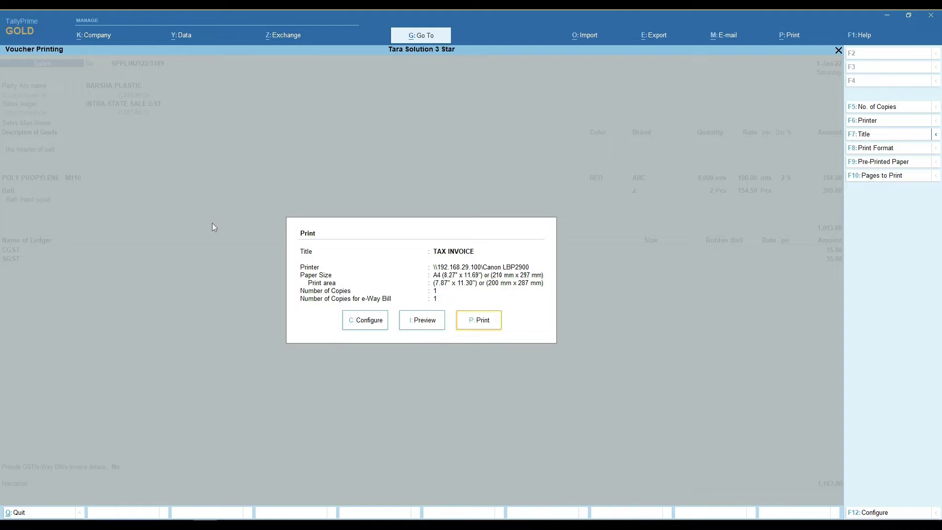
Preview the tax invoice and examine the bank details, UPI IDs and QR code on page 2, then close the preview.
key(i)
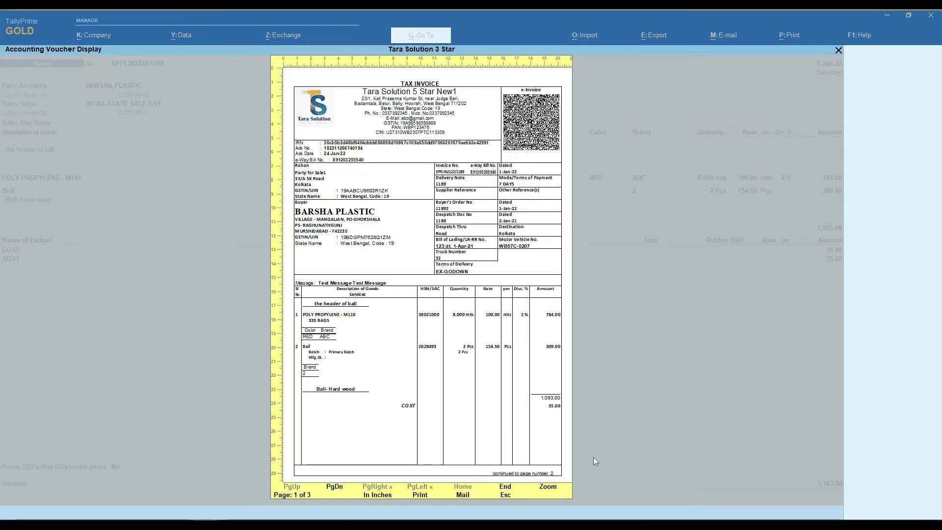
key(Page_Down)
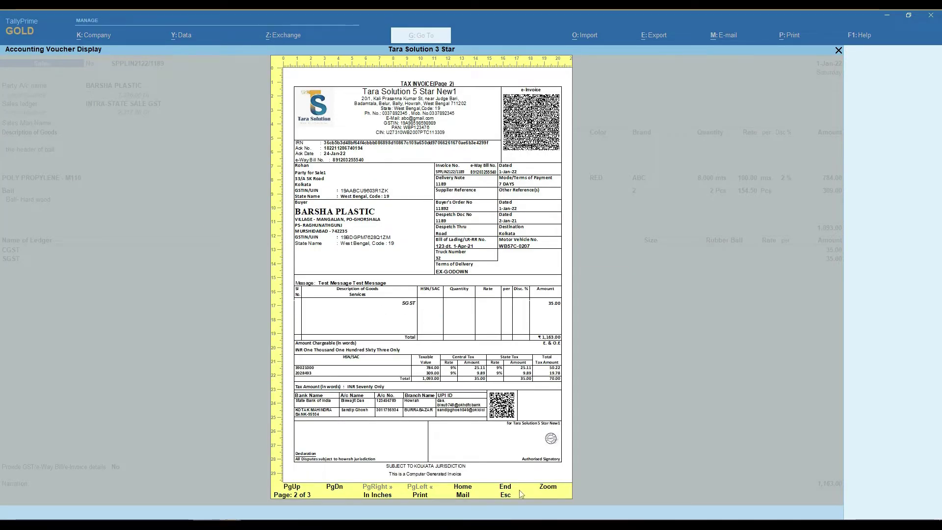
click(548, 488)
scroll(547, 488, down, 10)
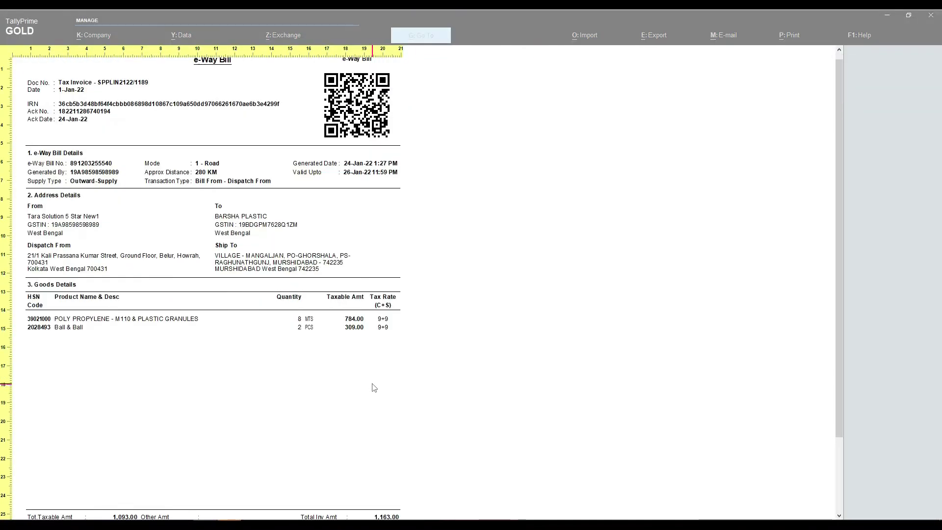
scroll(373, 388, down, 5)
scroll(374, 387, up, 4)
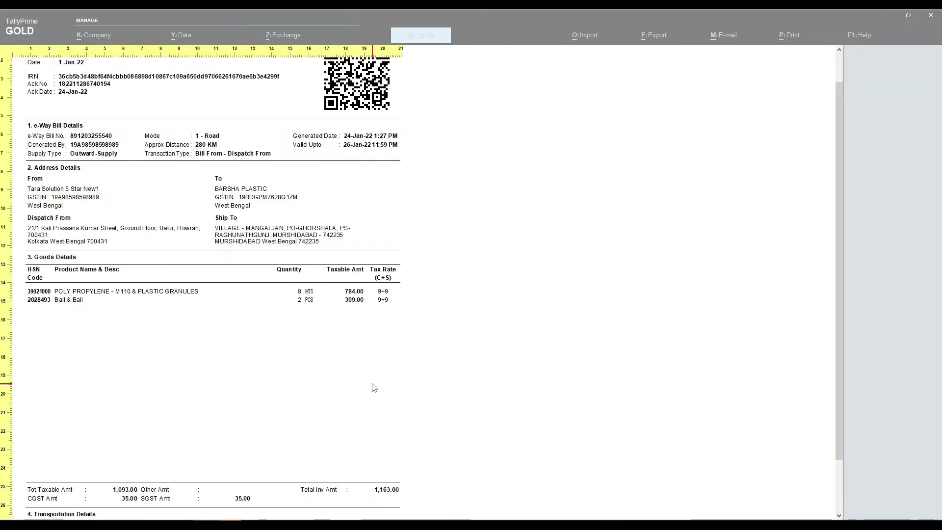
key(Page_Up)
scroll(354, 460, down, 3)
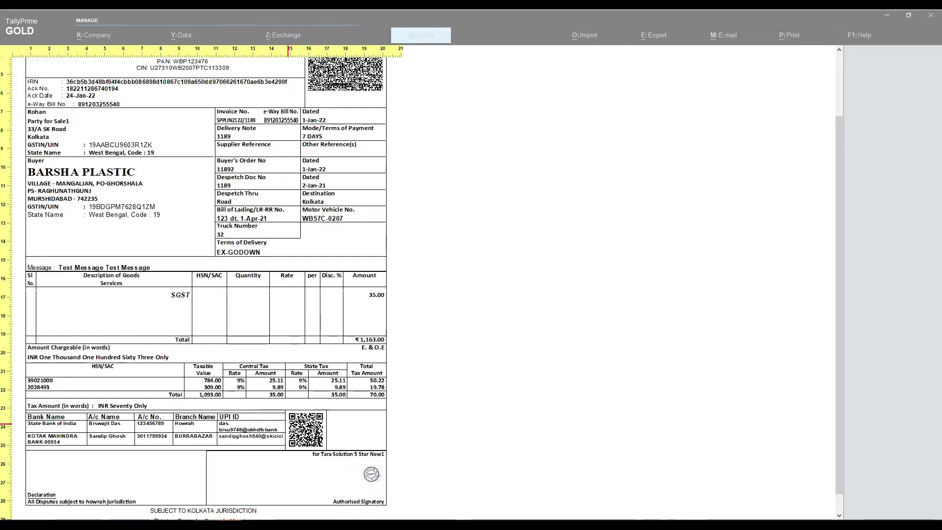
key(Escape)
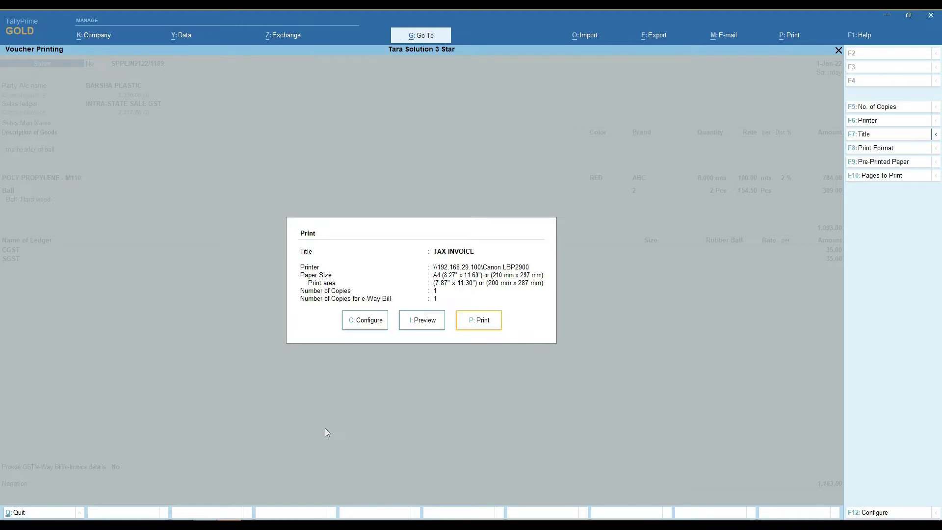
Check the add-on option for UPI QR code printing for another bank, accept the features and return to the print dialog.
key(ctrl+alt+t)
key(F6)
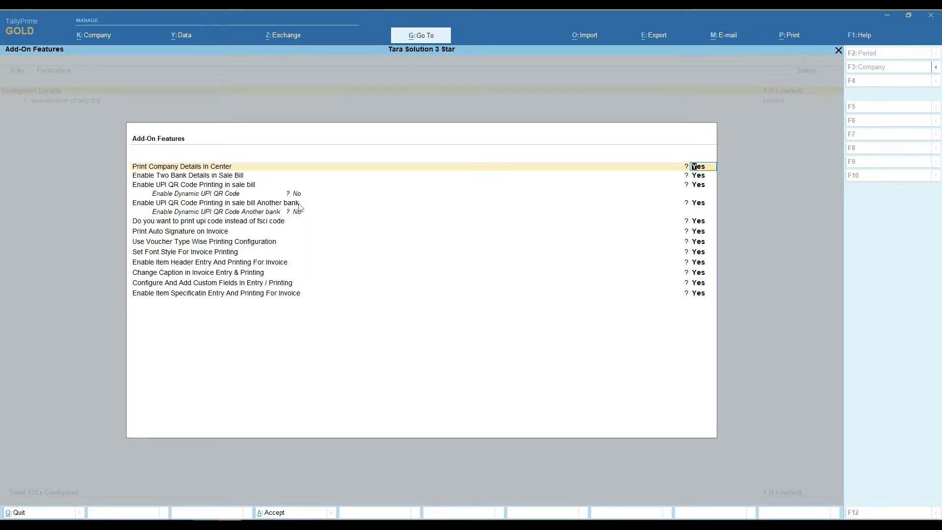
click(700, 204)
key(ctrl)
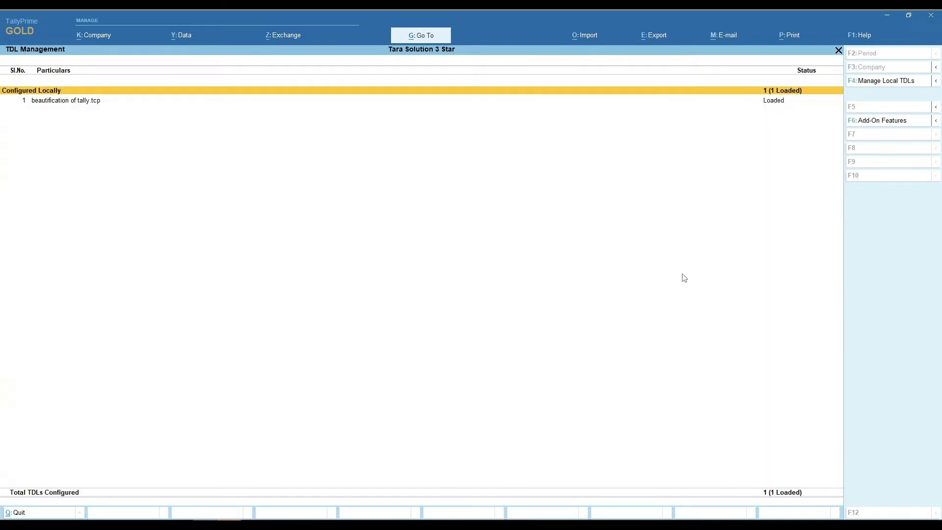
key(Escape)
Filter the invoice's print configuration by "Bank", check both bank name settings and accept the configuration.
key(Left)
key(Left)
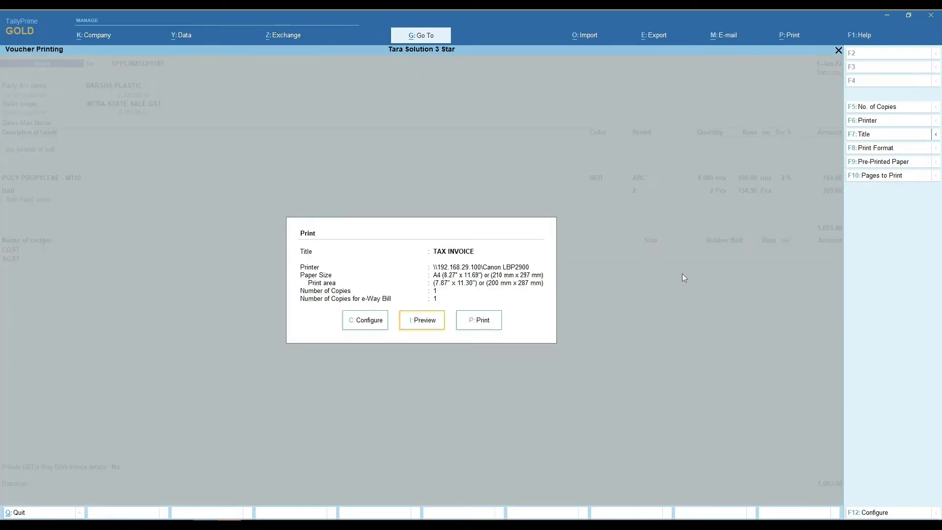
key(Return)
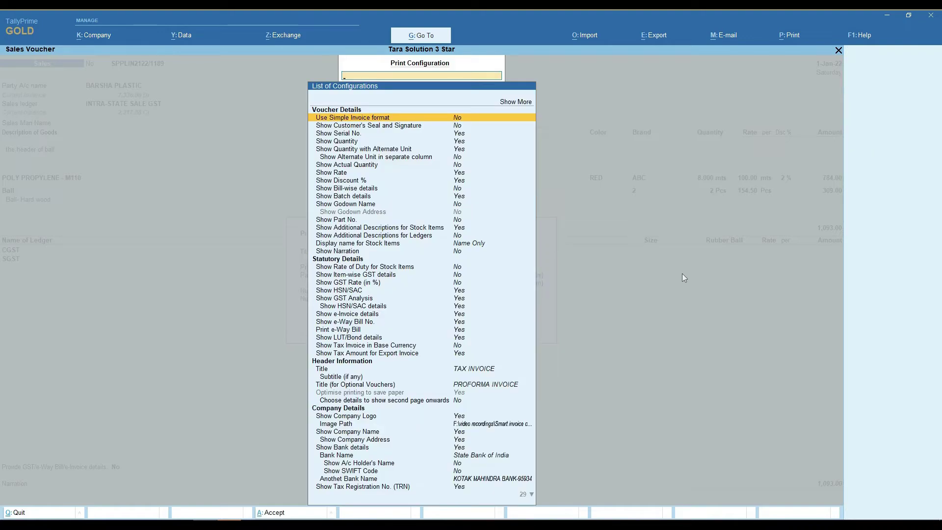
text(Bank)
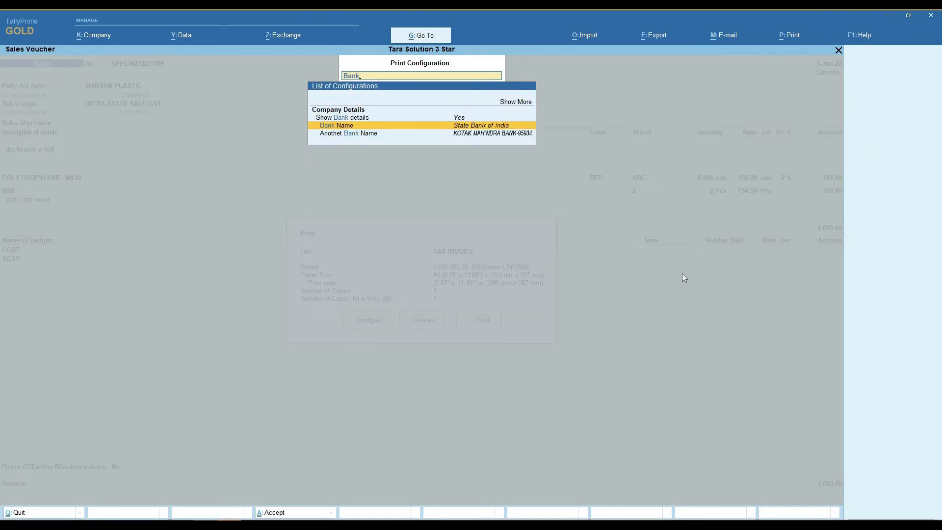
key(Down)
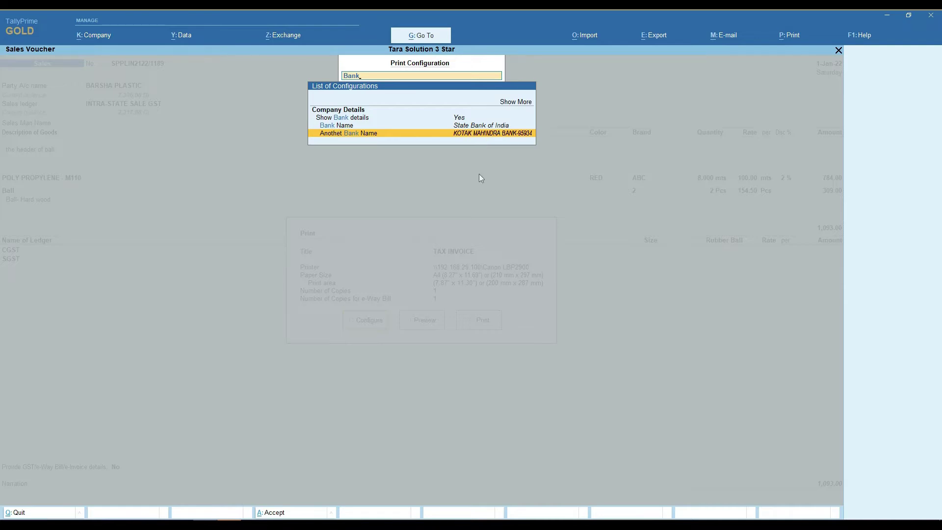
key(ctrl+a)
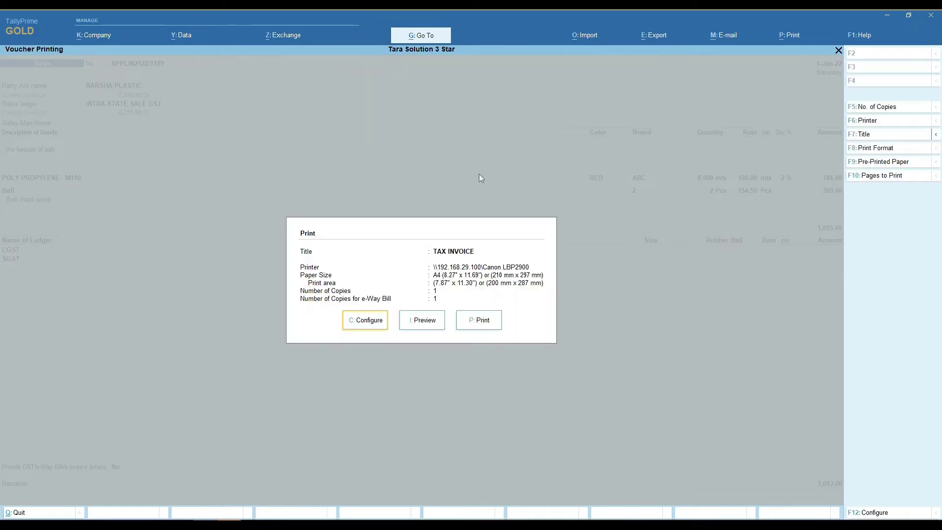
Preview the invoice again and examine the two banks' details and QR code area on page 2.
key(i)
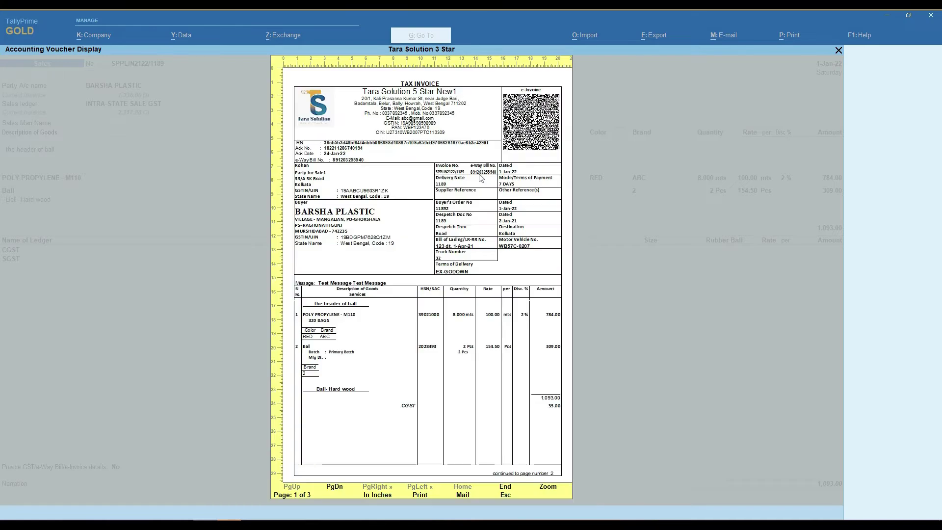
key(Page_Down)
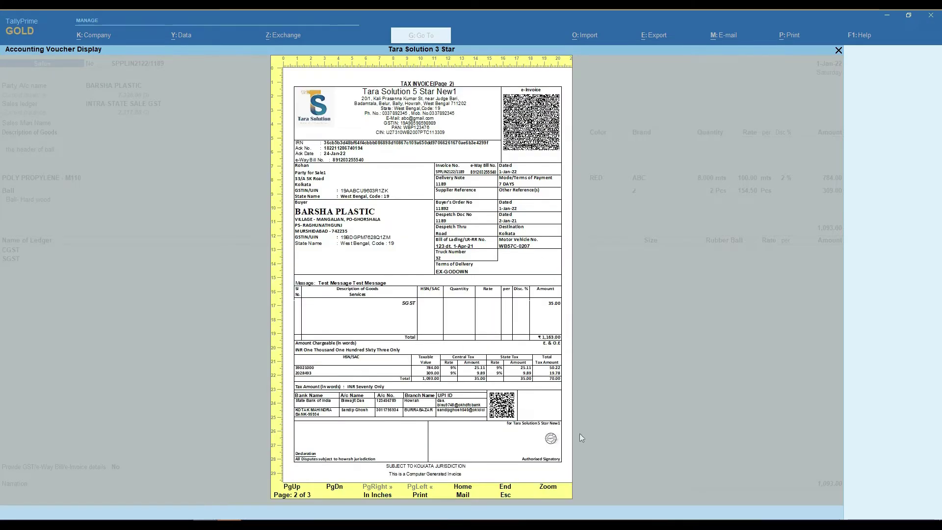
click(548, 490)
scroll(412, 414, down, 3)
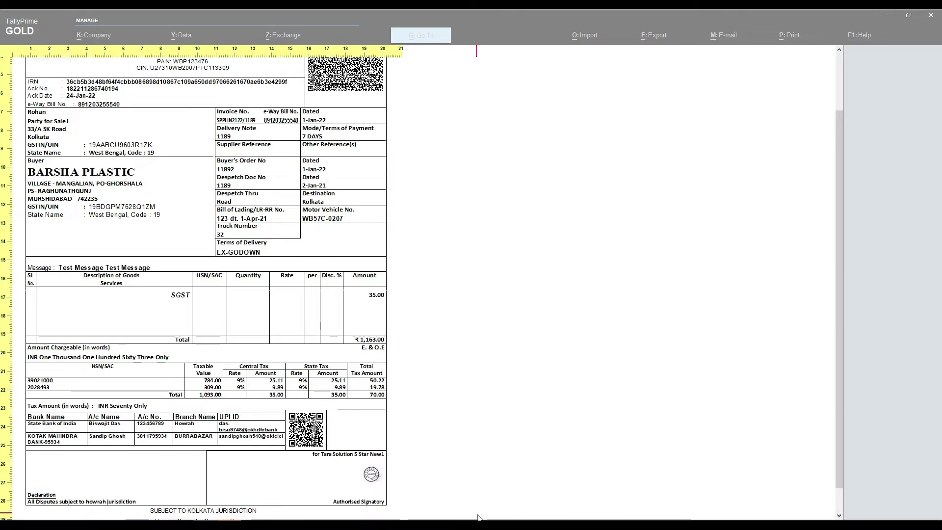
key(Escape)
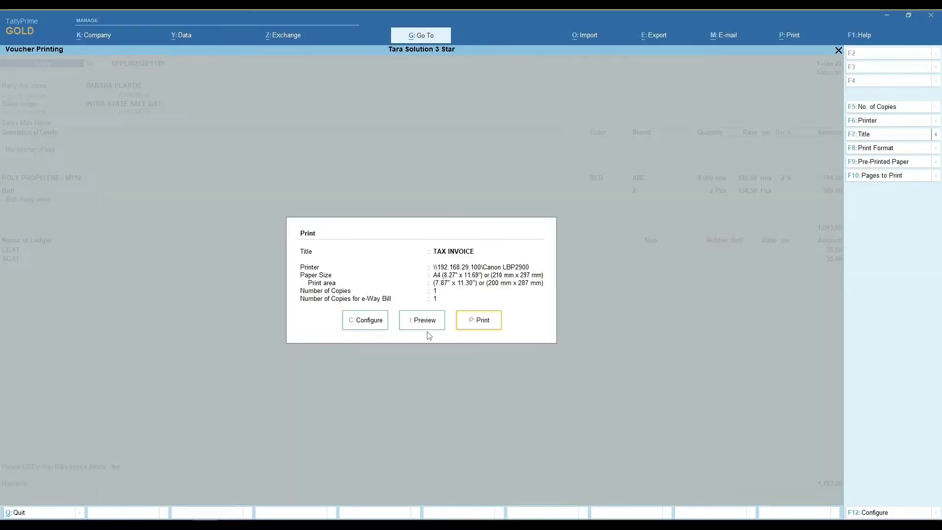
Preview page 2 of the invoice enlarged and examine the UPI QR codes beside the two banks' details.
click(425, 326)
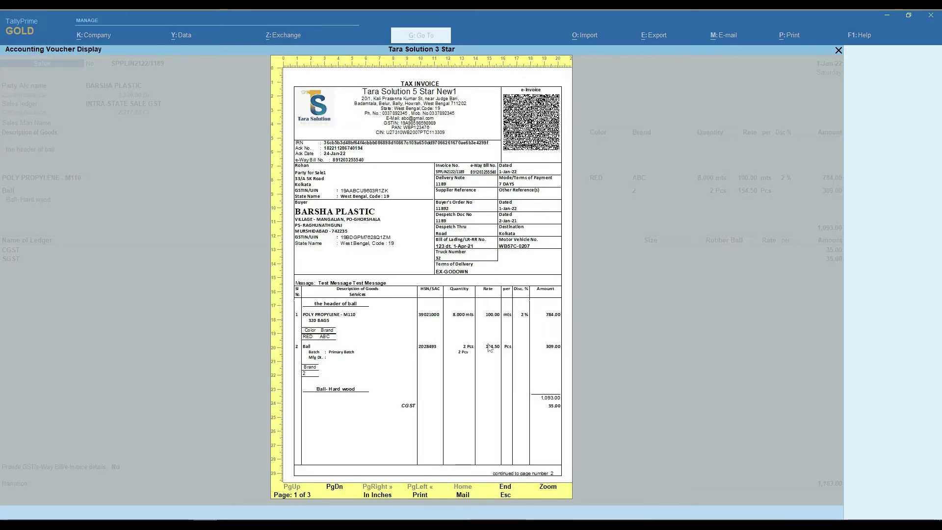
key(Page_Down)
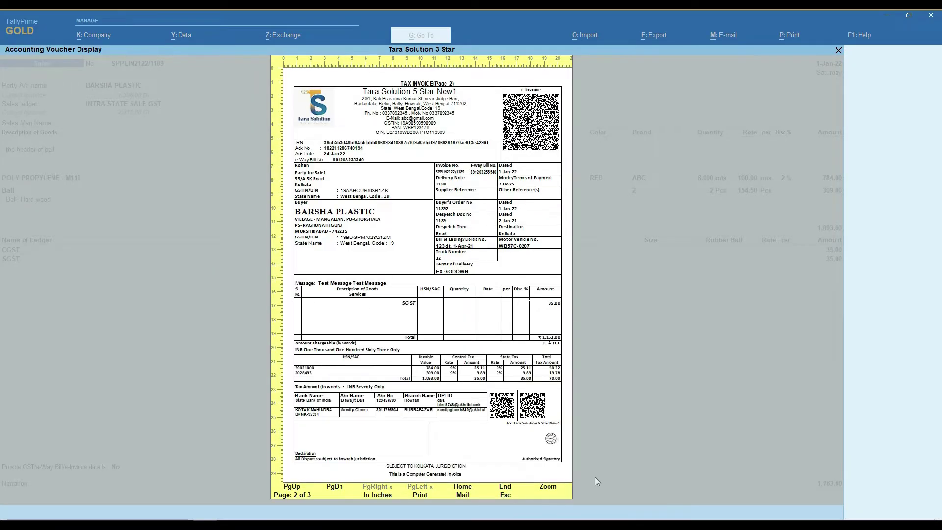
click(548, 491)
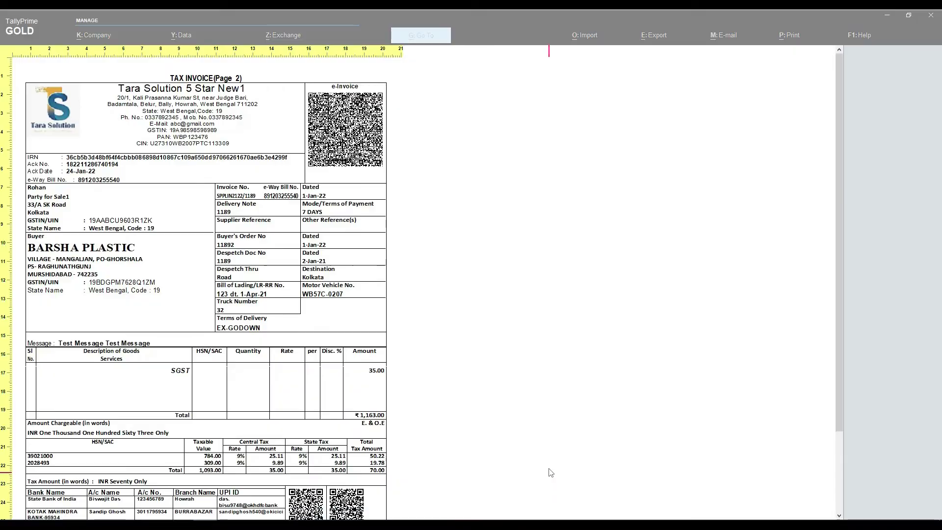
scroll(549, 472, down, 3)
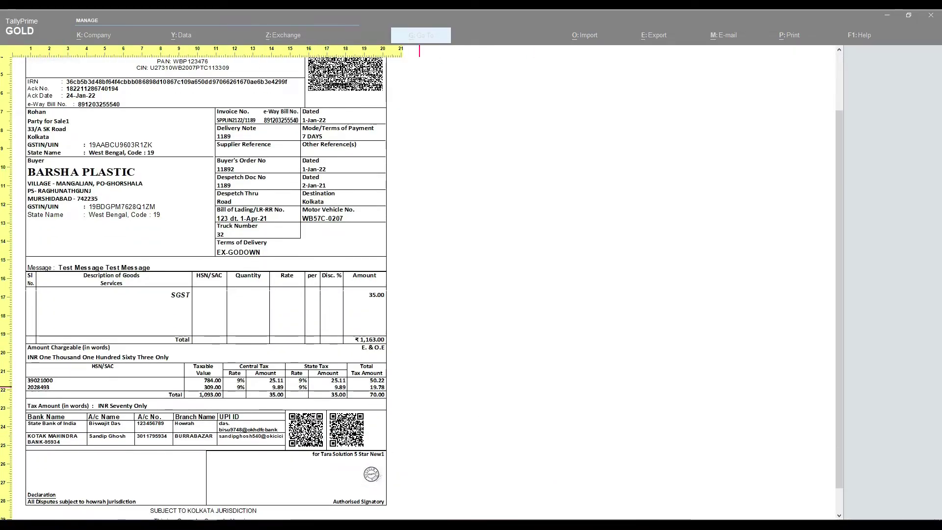
scroll(555, 307, down, 3)
scroll(554, 307, up, 3)
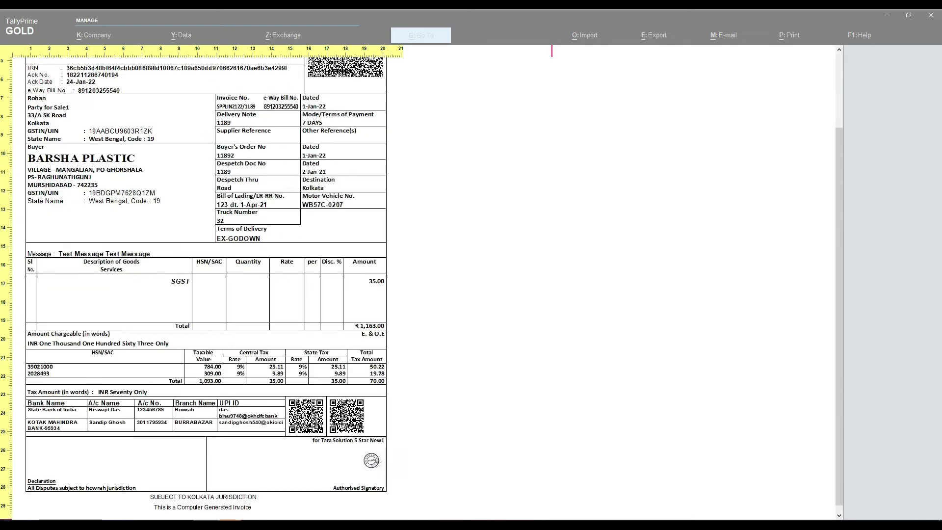
key(Escape)
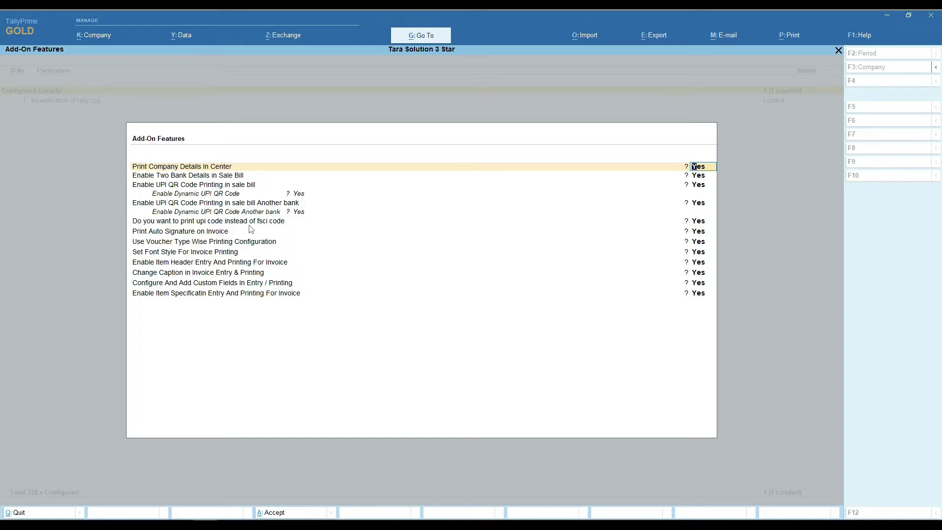
Keep the add-on option for printing the UPI code instead of the FSCI code at Yes and accept the features.
click(212, 223)
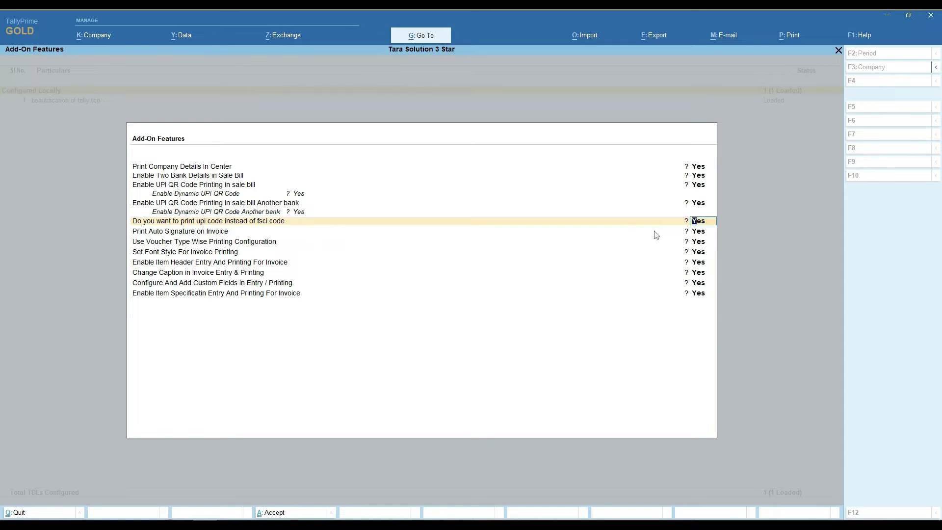
key(ctrl+a)
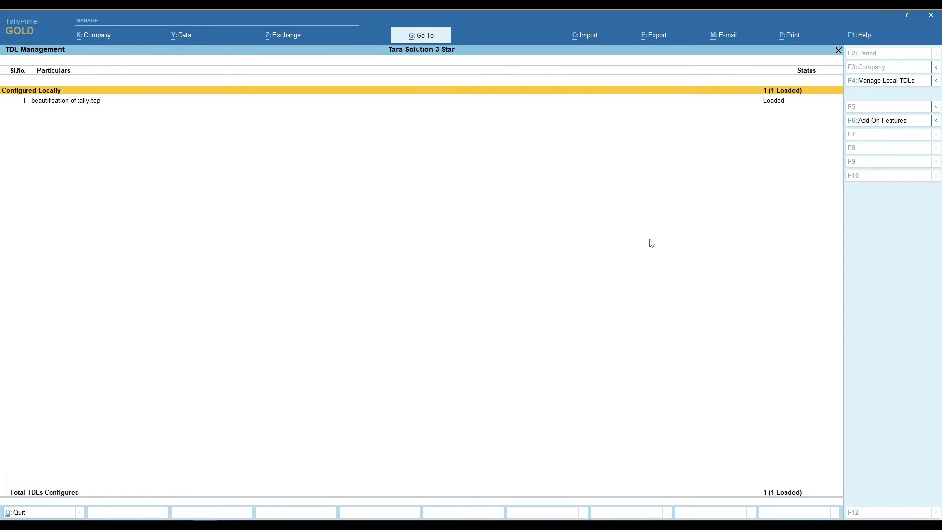
key(Escape)
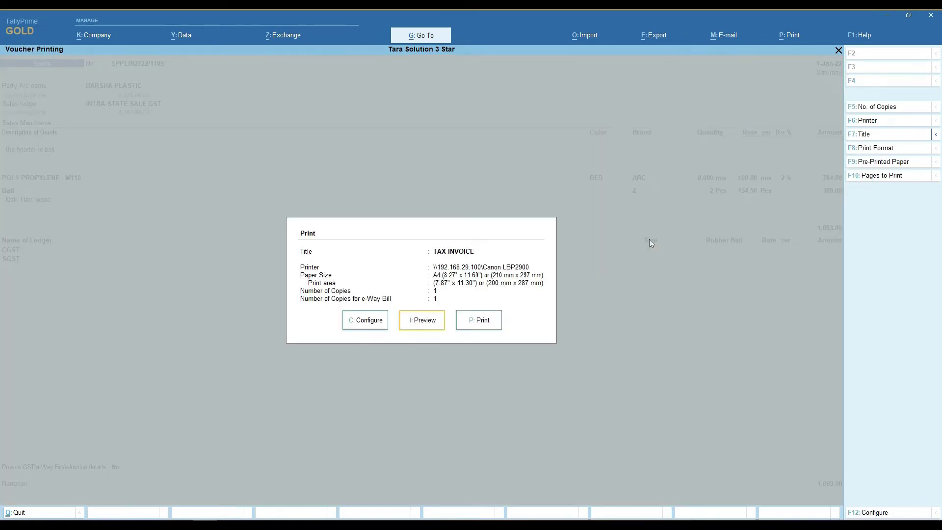
Preview page 2 of the invoice and examine the UPI ID column in the bank details table.
key(Return)
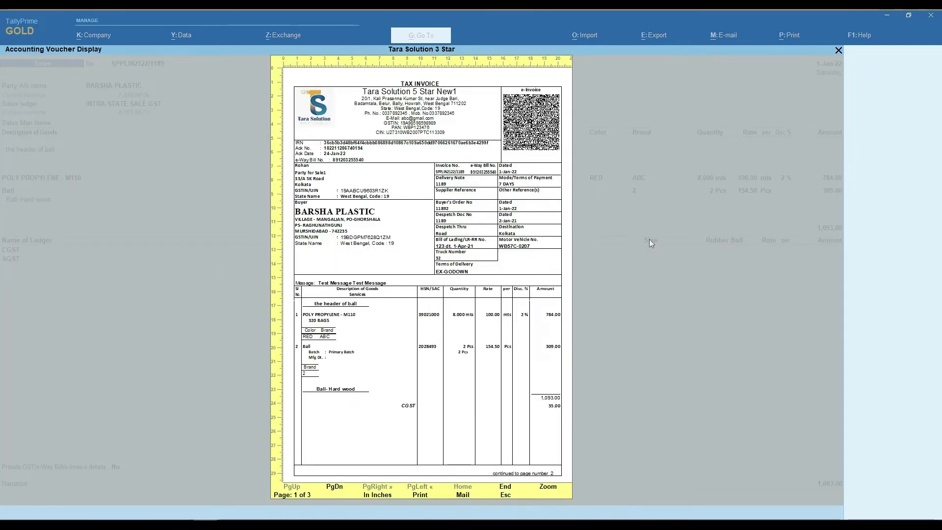
key(Page_Down)
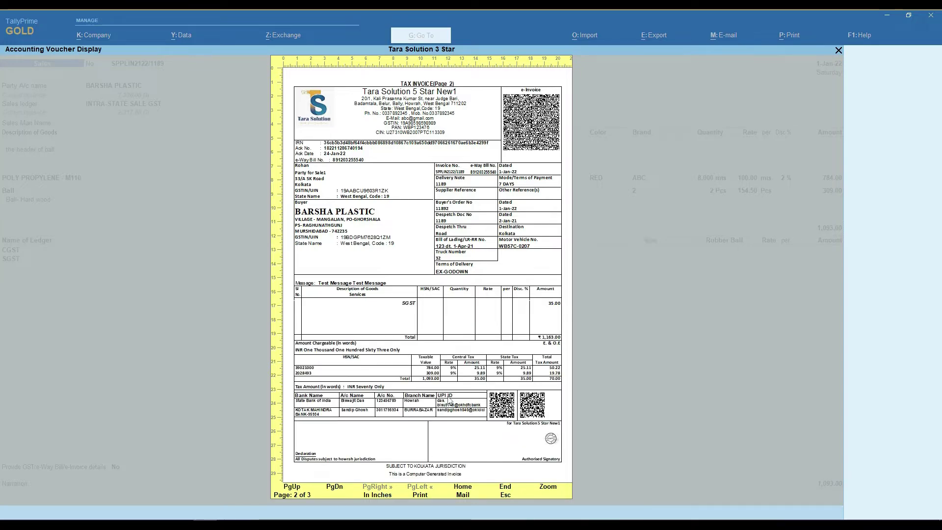
click(548, 488)
scroll(450, 415, down, 1)
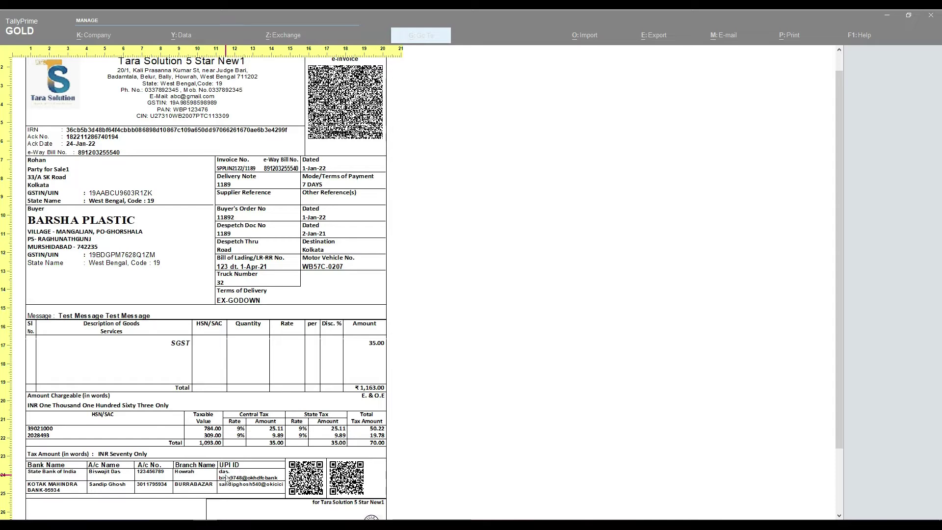
scroll(222, 478, down, 1)
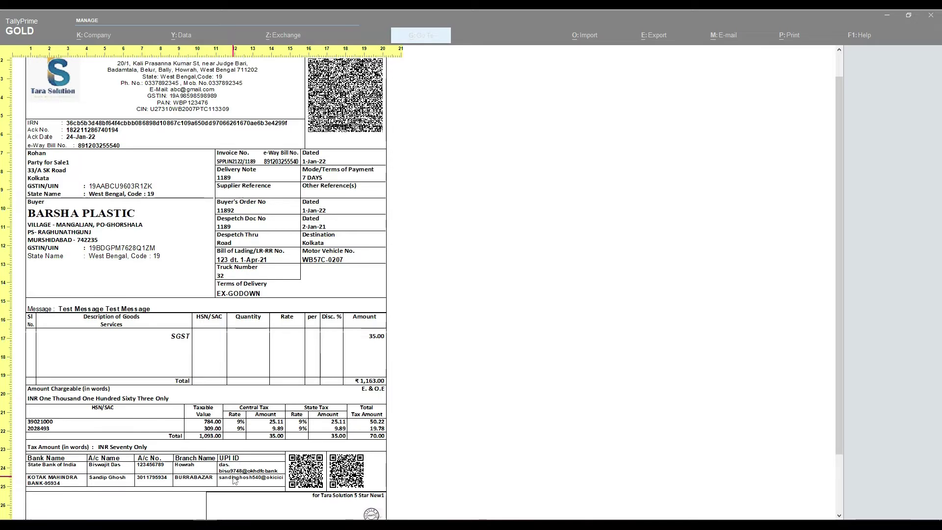
click(302, 483)
key(Escape)
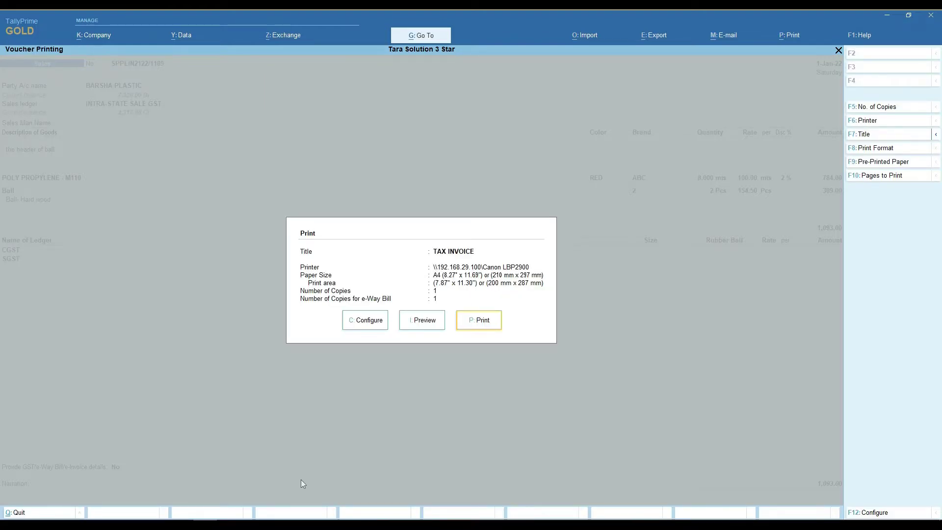
Set the add-on option "Do you want to print upi code instead of fsci code" to No and accept the features.
key(ctrl+alt+t)
key(F6)
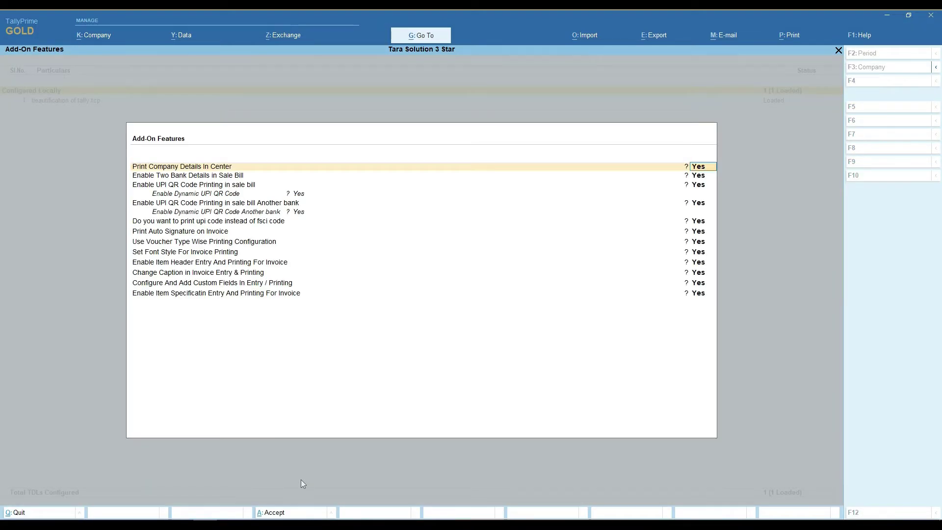
key(Return)
key(Return)
key(Return)
key(Return)
key(Return)
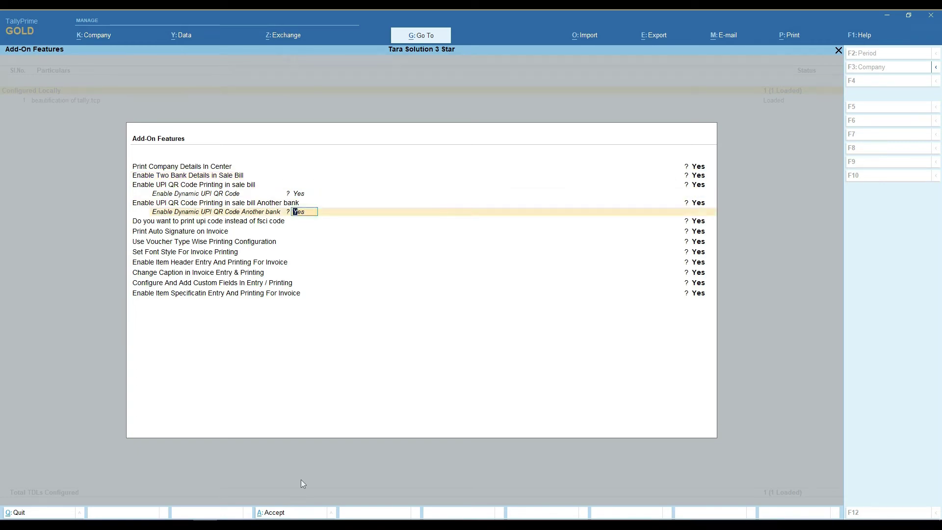
key(Return)
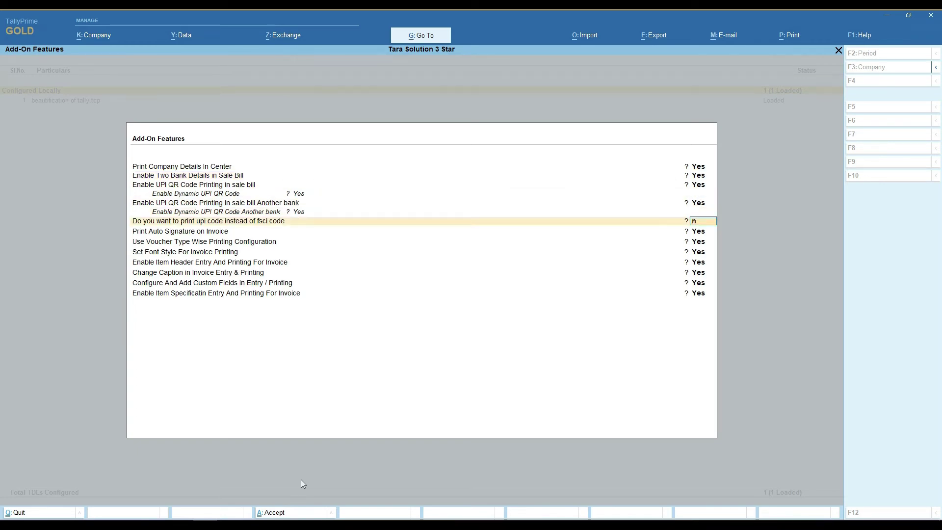
key(Return)
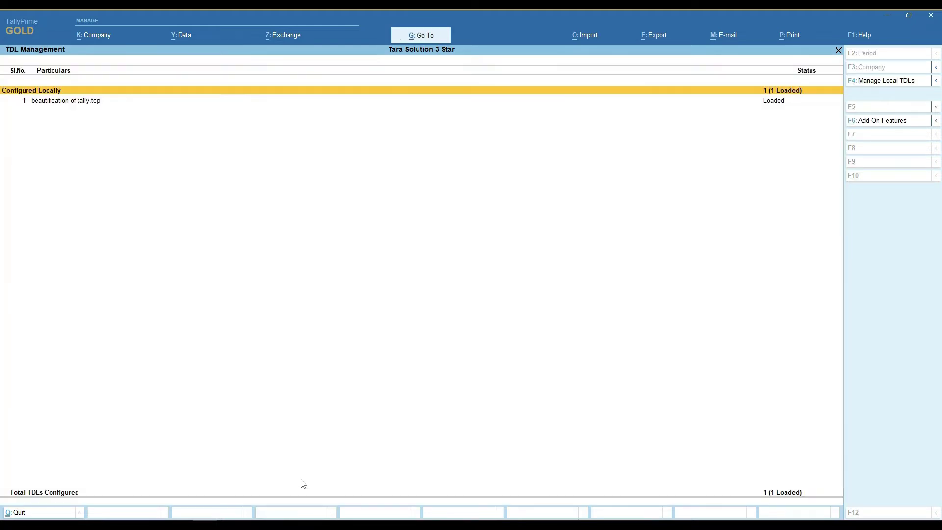
Preview page 2 of the invoice enlarged and examine the IFSC Code column in the bank details table.
key(Escape)
key(i)
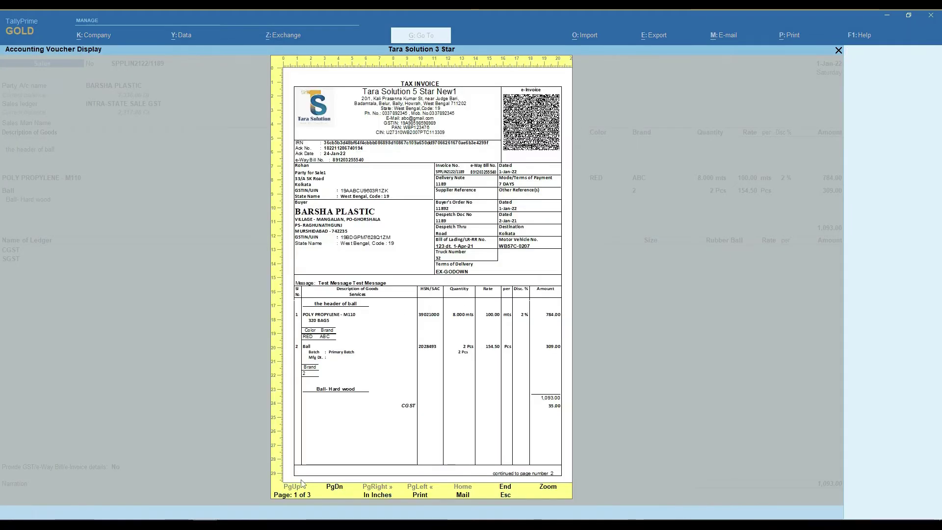
key(Page_Down)
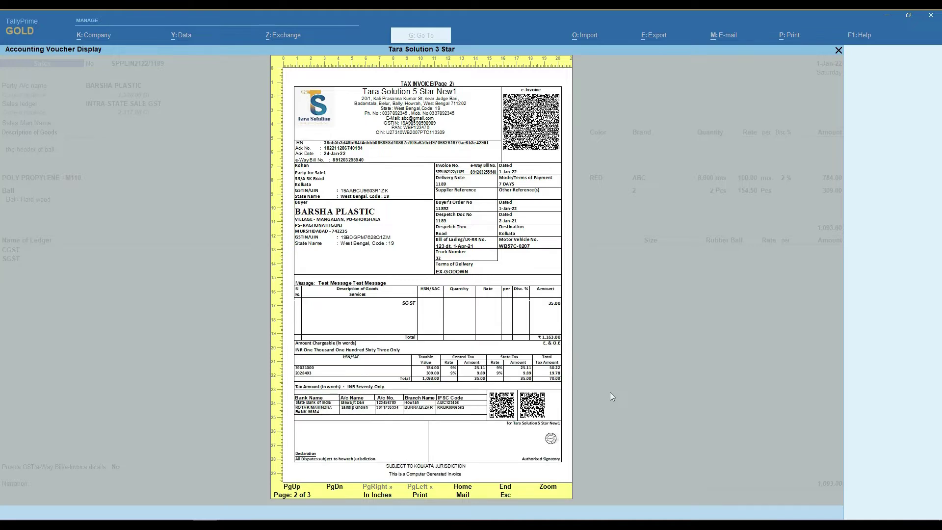
click(549, 488)
scroll(365, 429, down, 3)
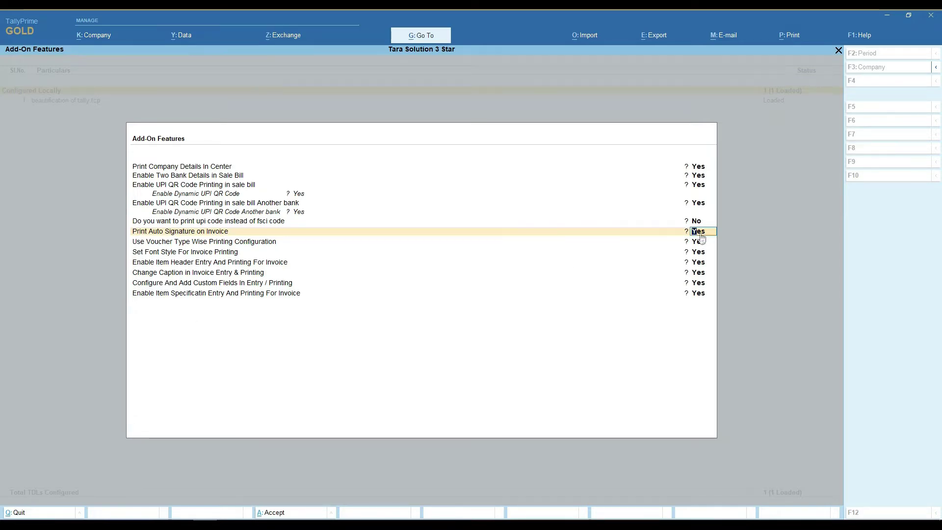
Keep automatic signature printing on invoices at Yes with the image file RCB SIGN.jpg and accept the add-on features.
key(Return)
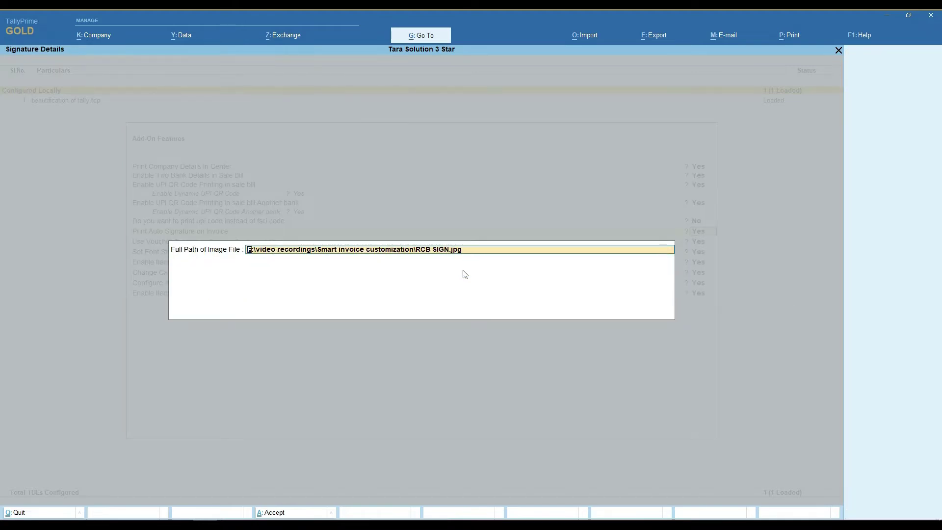
key(Return)
key(ctrl)
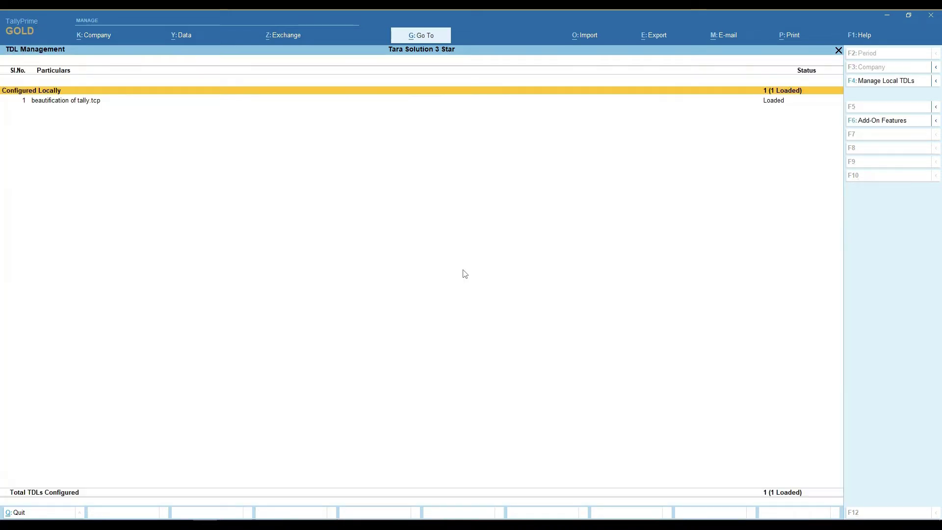
Preview page 2 of the invoice enlarged and examine the signature image above the authorised signatory line.
key(Escape)
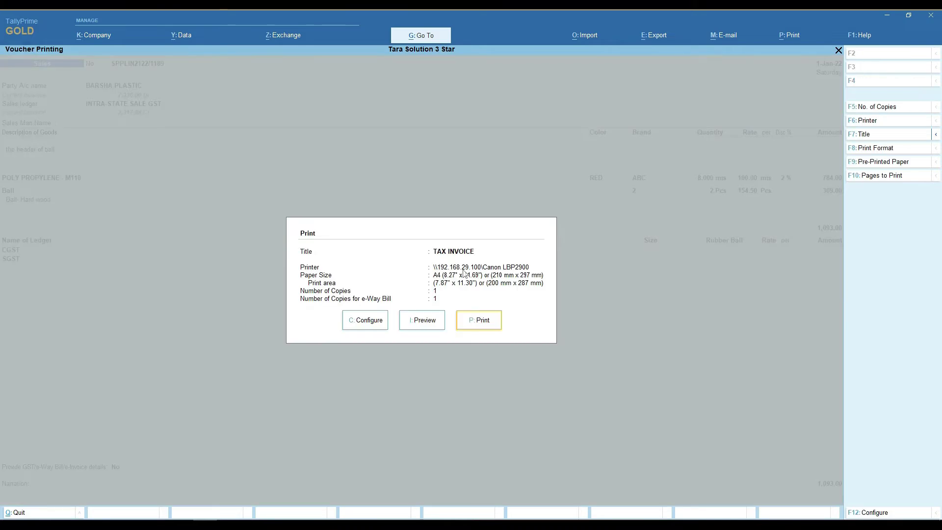
key(i)
key(Page_Down)
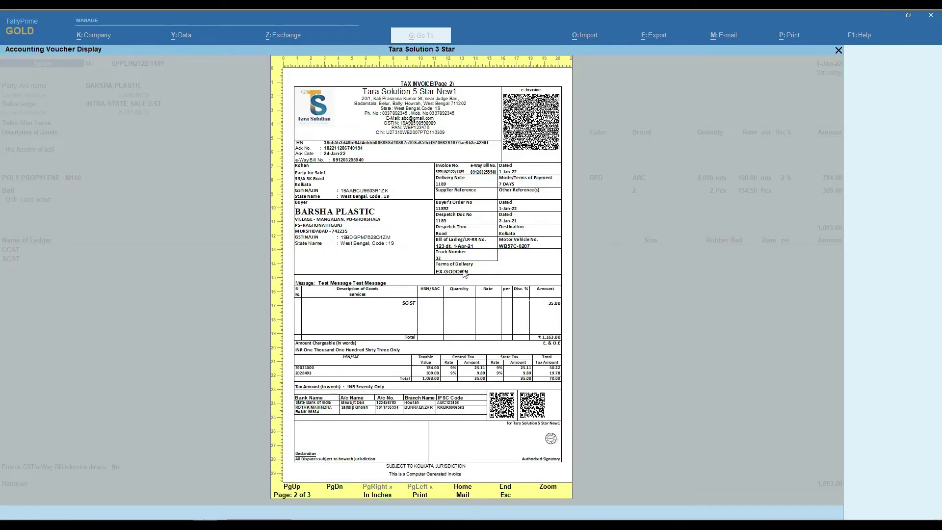
click(551, 492)
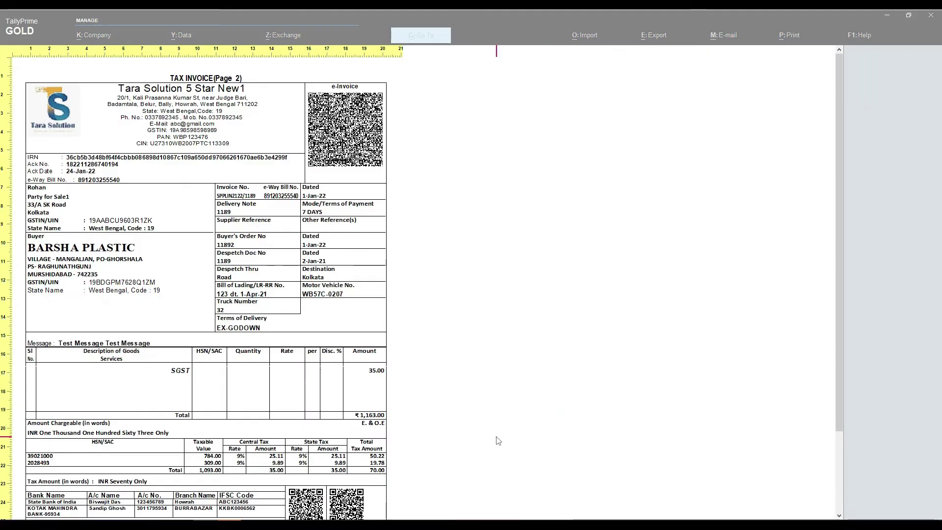
scroll(402, 387, down, 3)
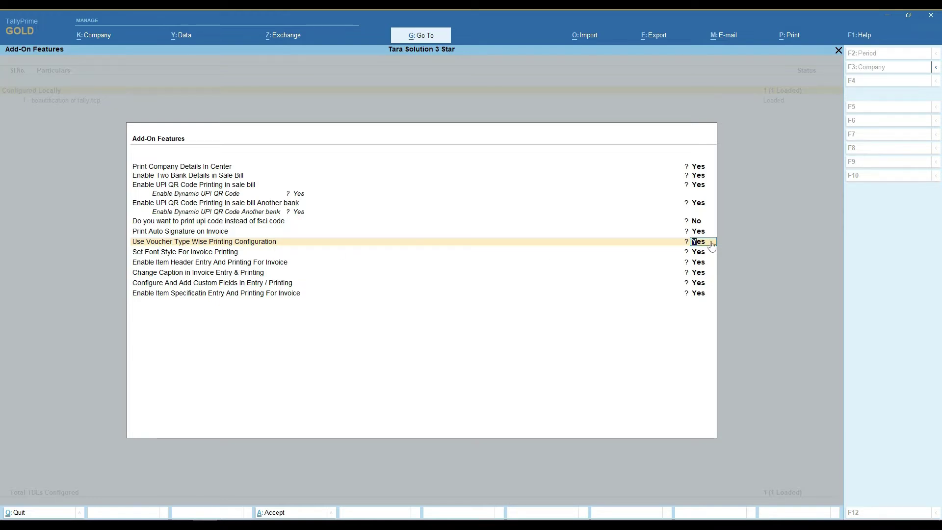
Keep the voucher-type-wise printing configuration at Yes, accept the add-on features and return to the Gateway of Tally.
key(ctrl)
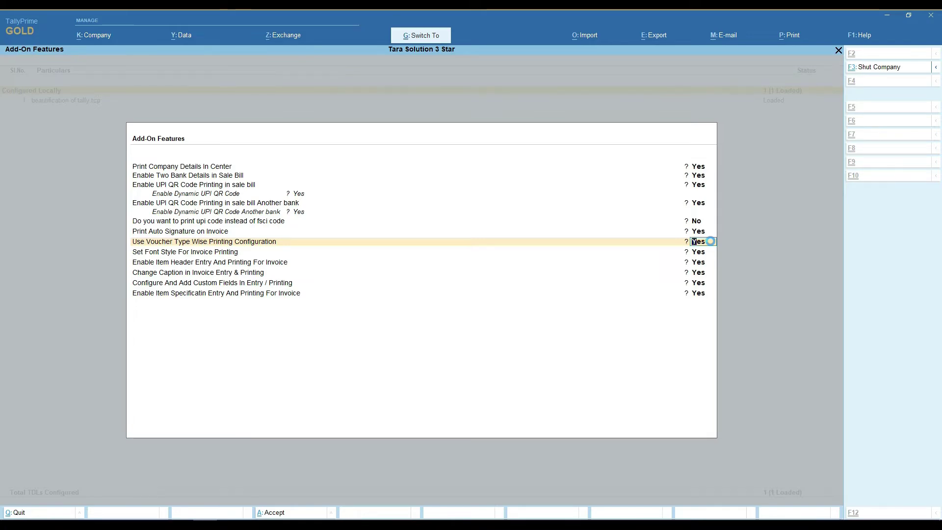
key(ctrl+a)
key(Escape)
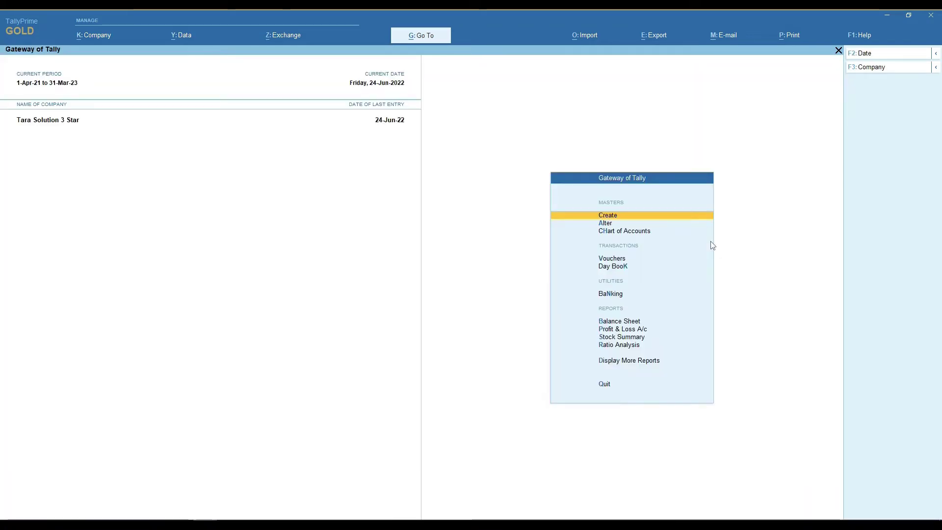
Open the Sales voucher type for alteration from the list of voucher types.
key(Down)
key(Return)
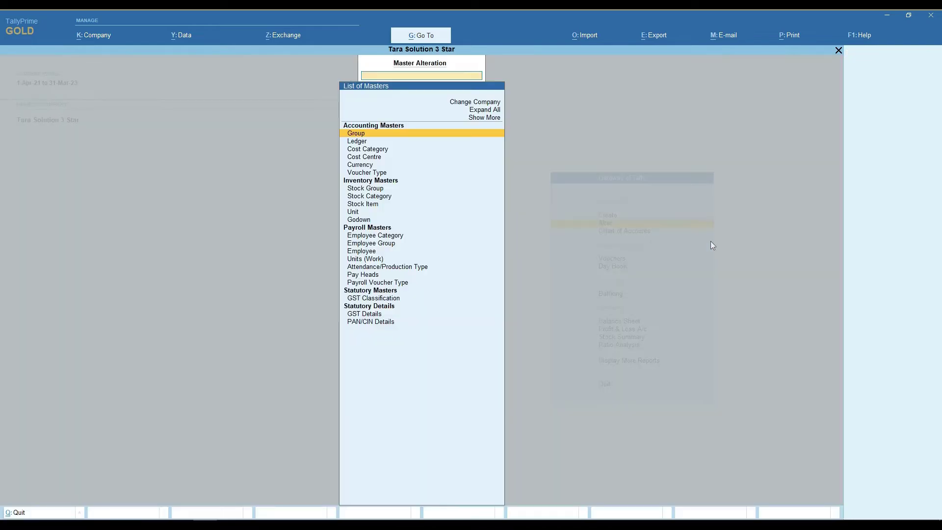
text(Vo)
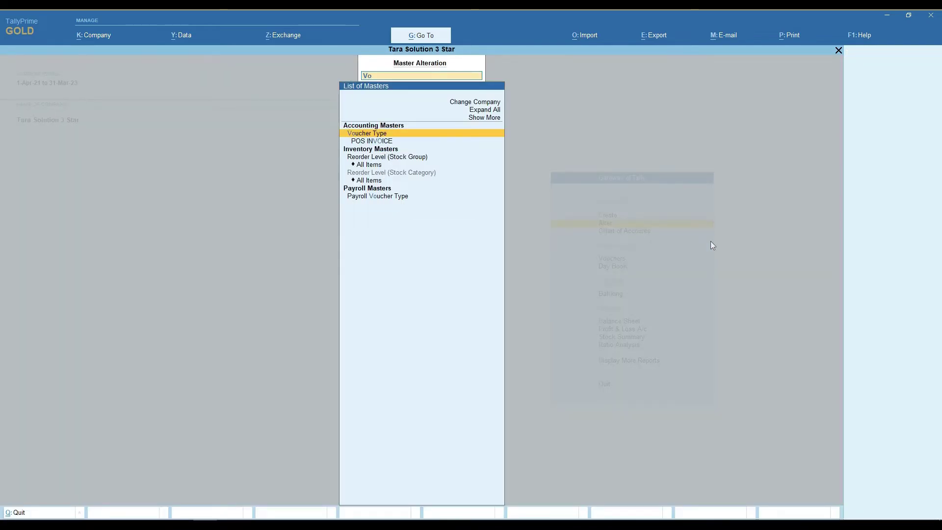
key(Return)
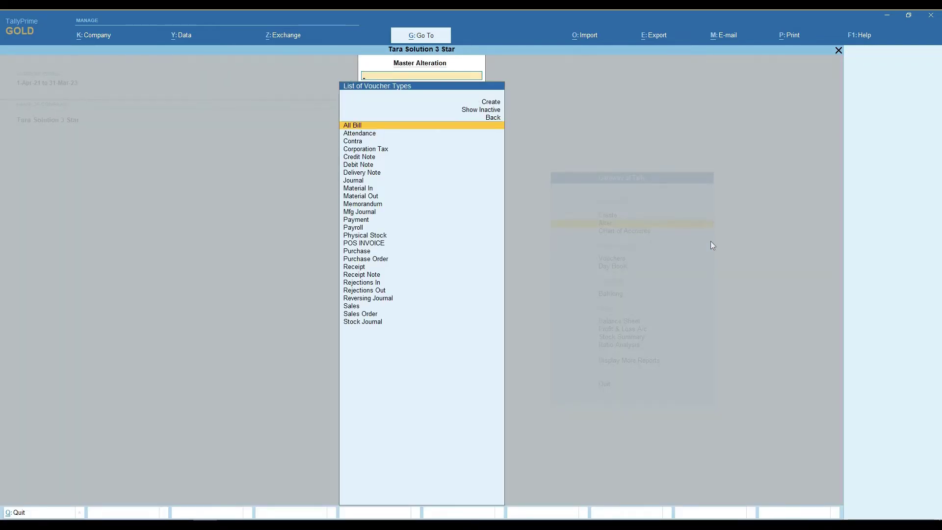
text(S)
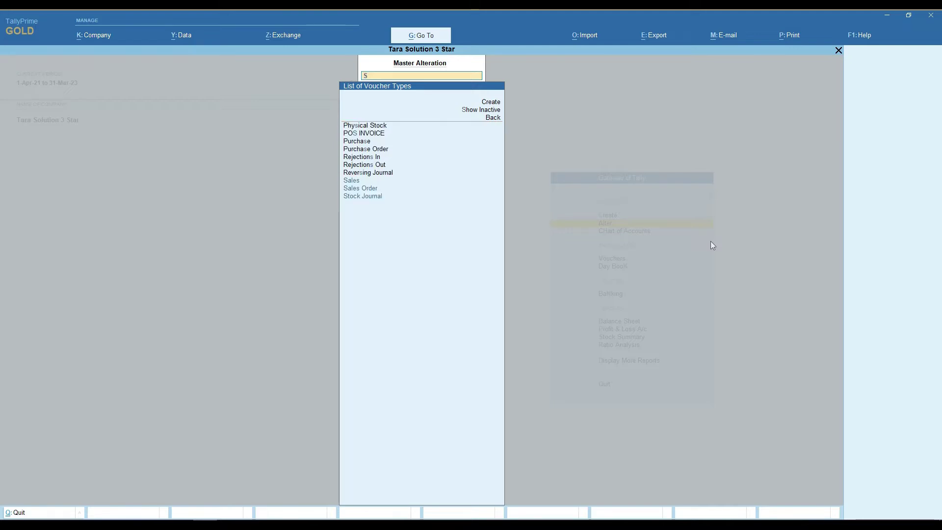
key(Down)
key(Down)
key(Up)
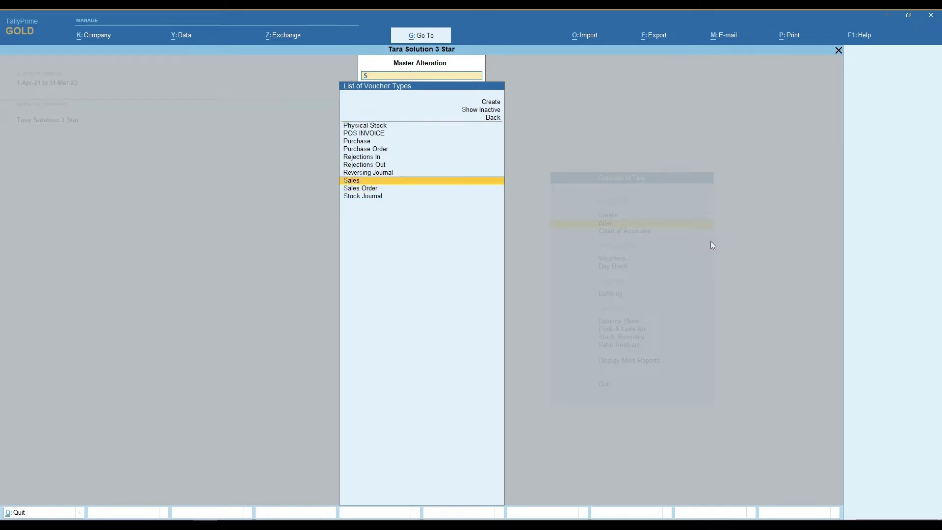
key(Return)
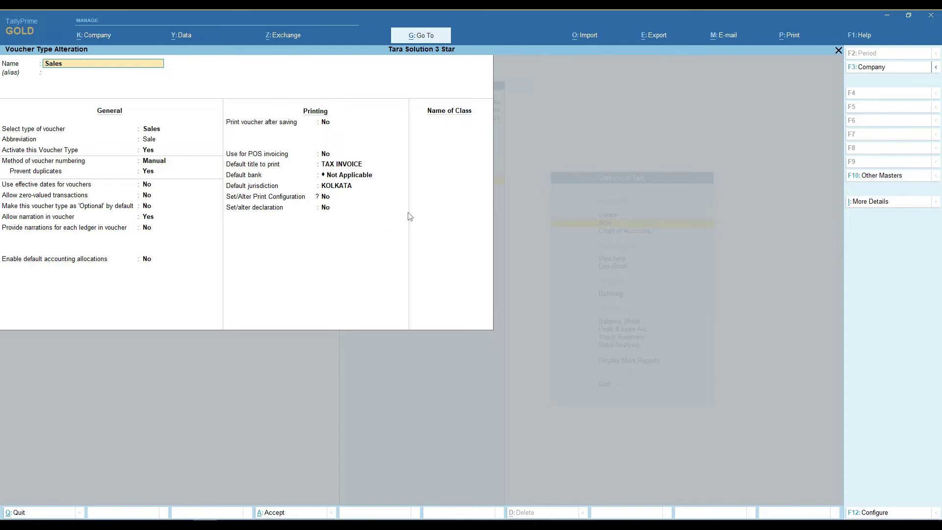
Set the Sales voucher type's Set/Alter Print Configuration option to Yes and accept its existing printer and page settings.
click(325, 199)
key(Return)
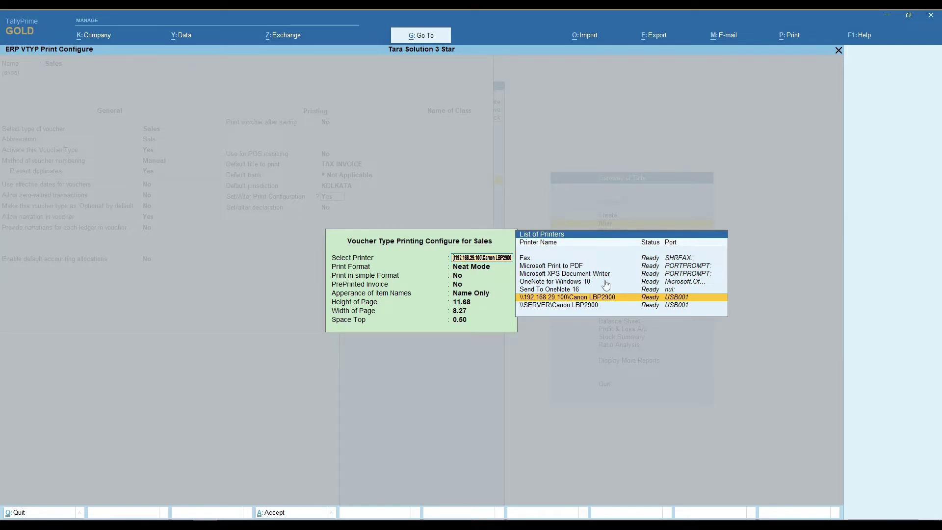
key(ctrl+a)
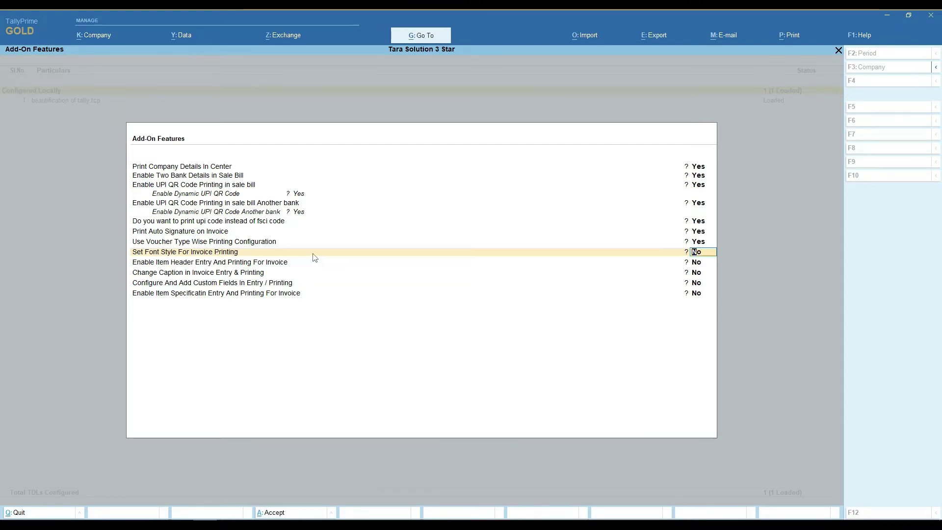
Set the add-on option for invoice font styles to Yes and choose No for setting a common font on all fields.
text(y)
key(Return)
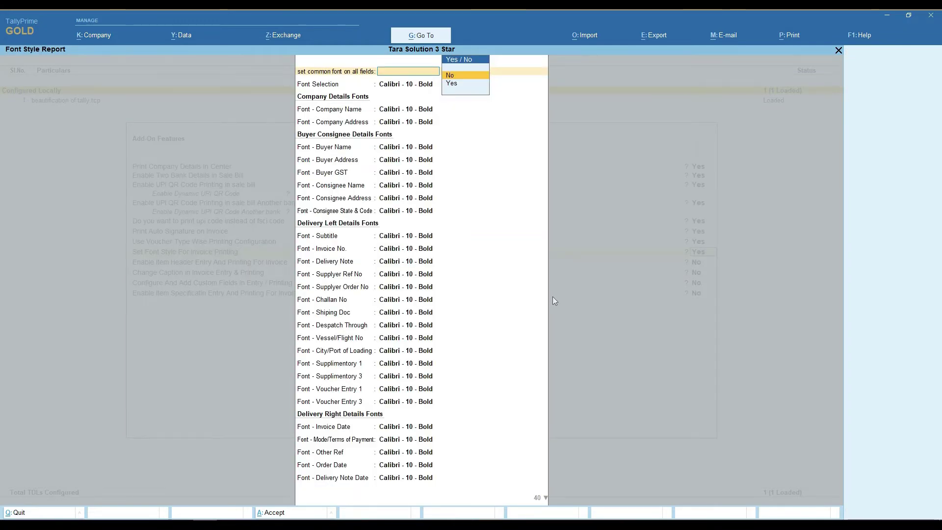
key(Down)
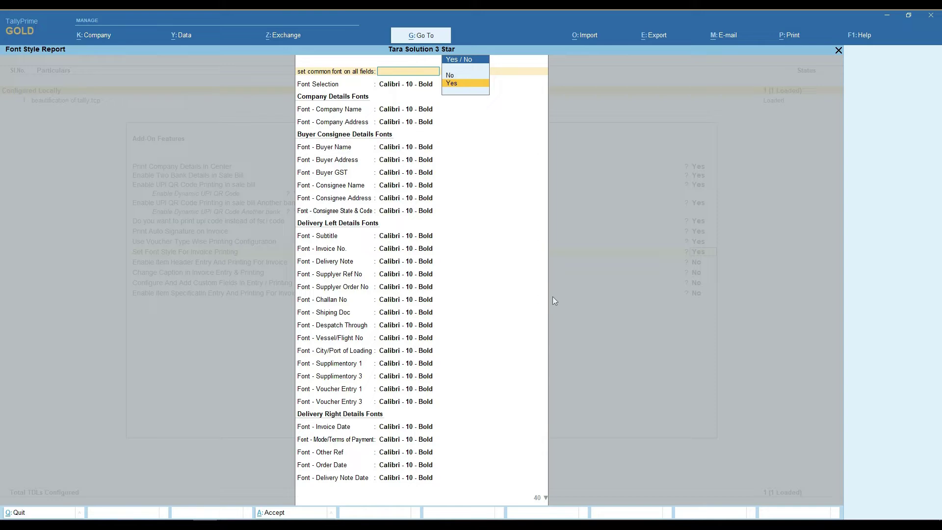
key(Up)
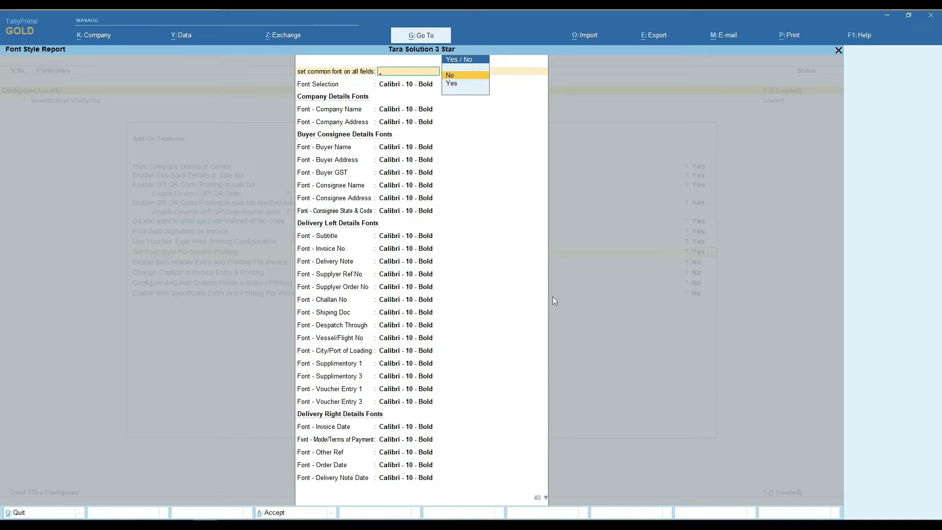
key(Down)
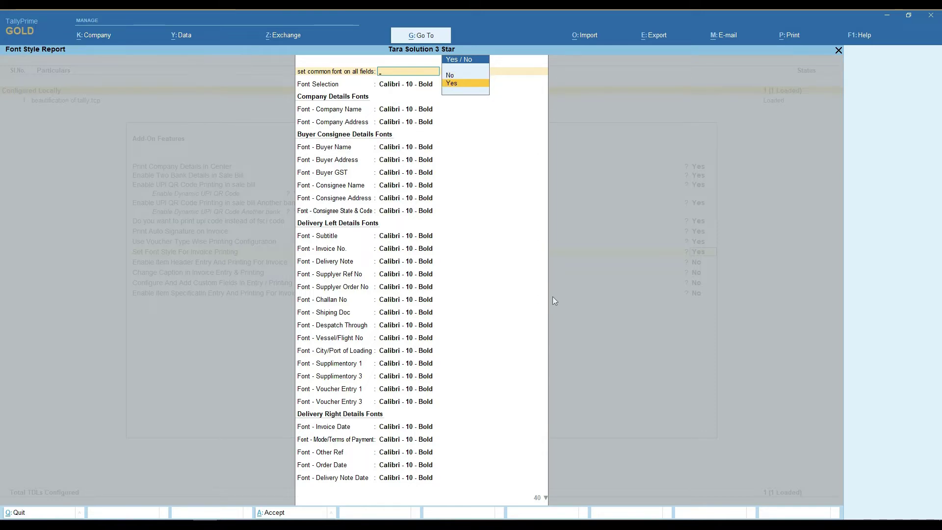
key(Up)
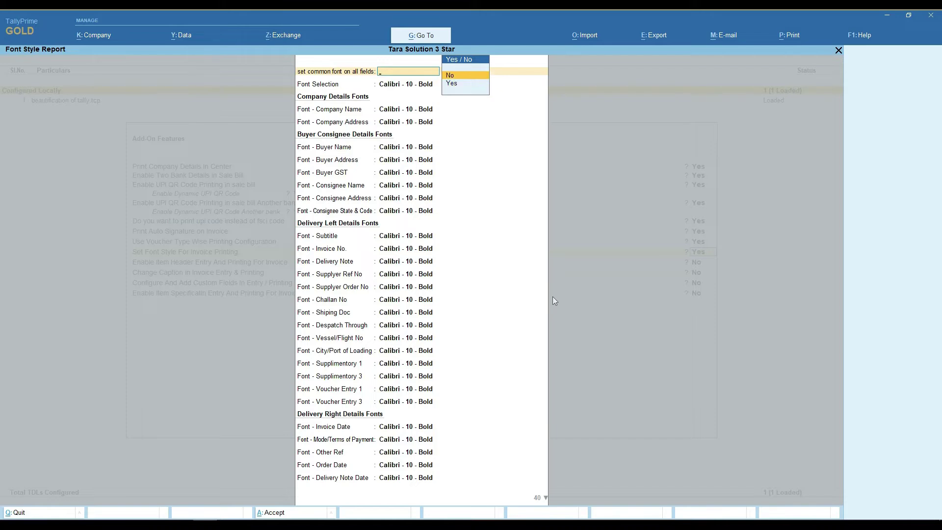
key(Return)
Go through the individual company, buyer and consignee font fields, keeping their existing fonts.
key(Return)
key(Return)
key(Return)
key(Return)
key(Return)
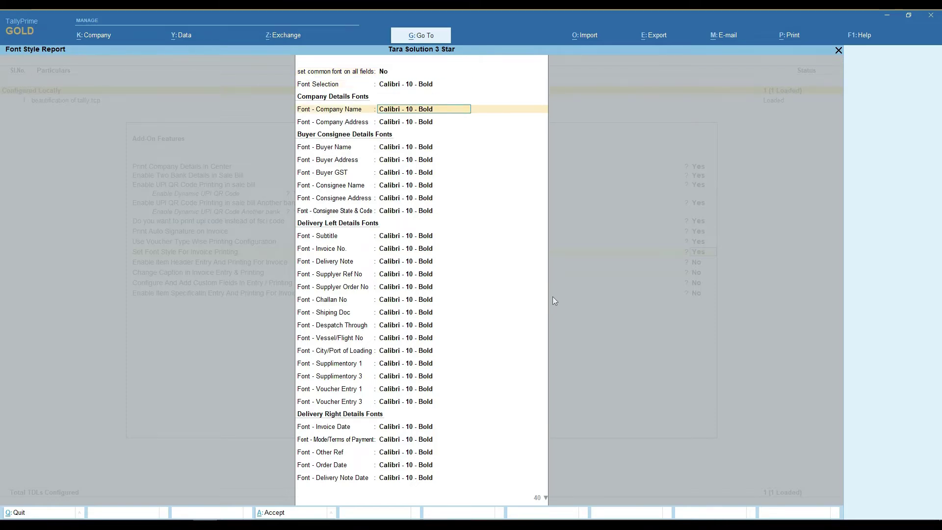
key(Return)
key(Return)
key(Return)
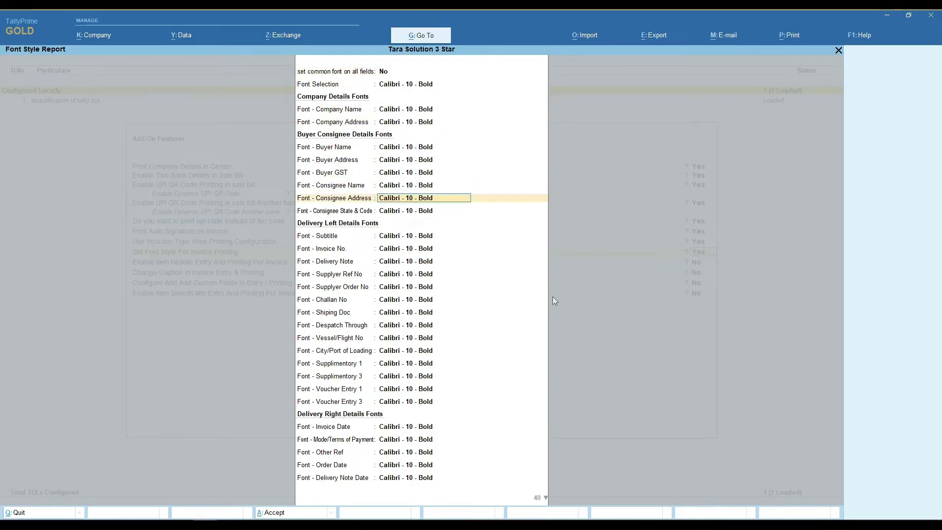
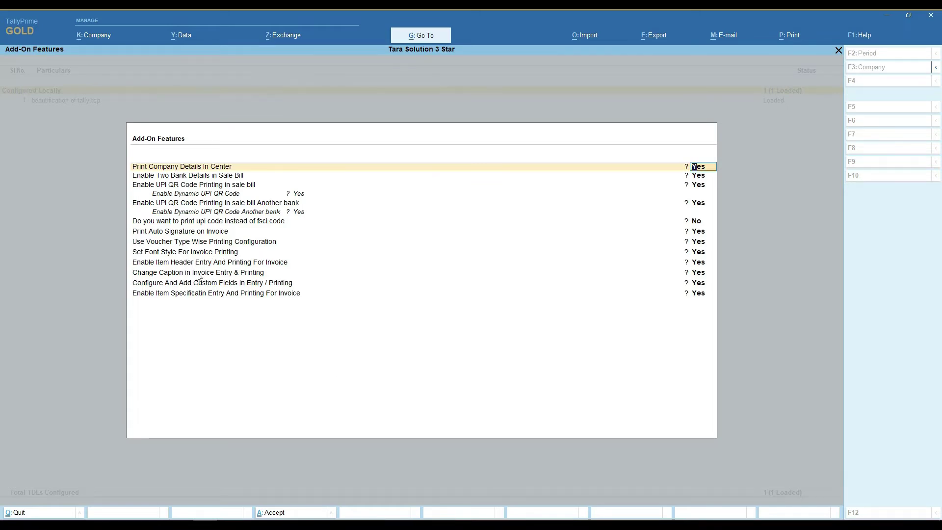
Keep item header entry and printing at Yes, go through the texts of headers 1 to 3, and accept them.
click(212, 266)
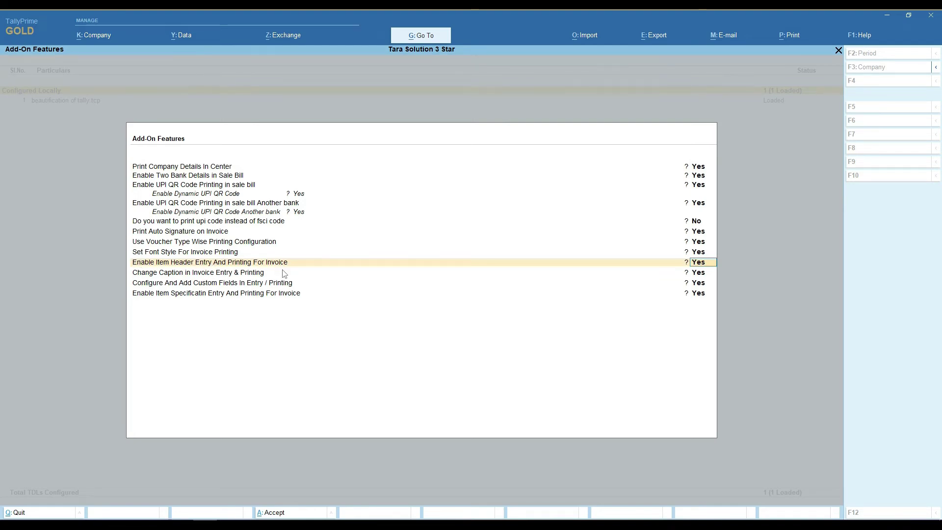
key(Return)
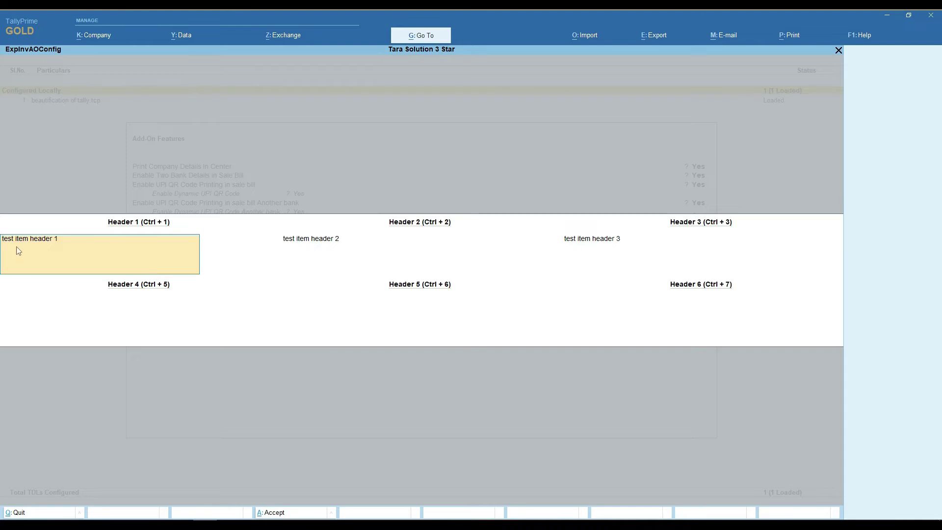
click(314, 243)
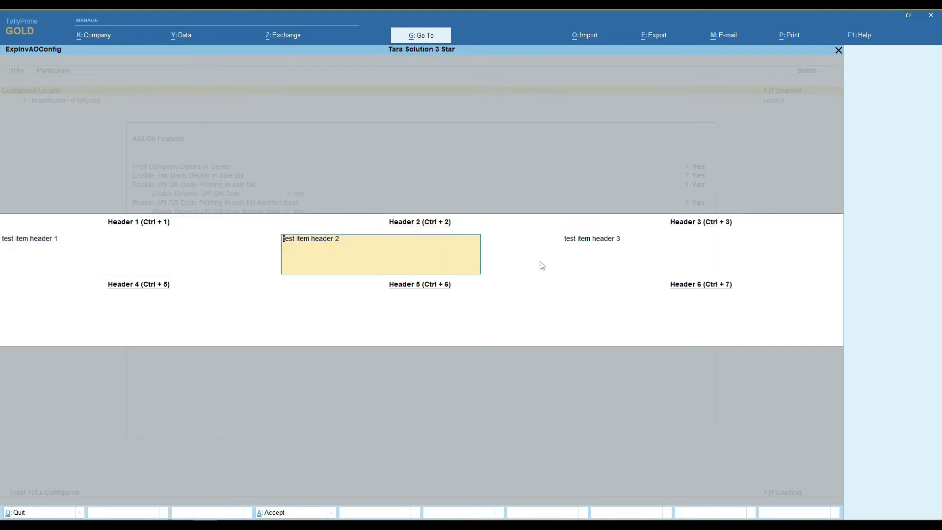
click(606, 244)
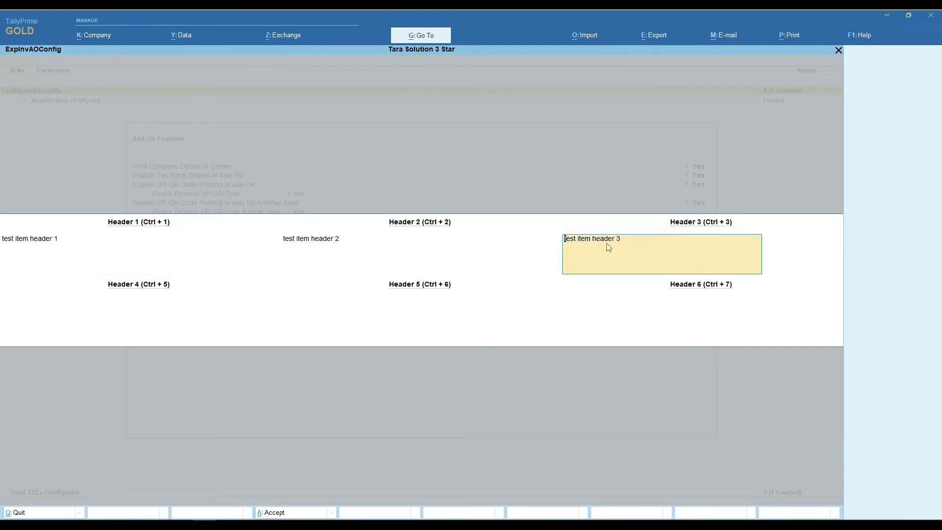
key(ctrl+a)
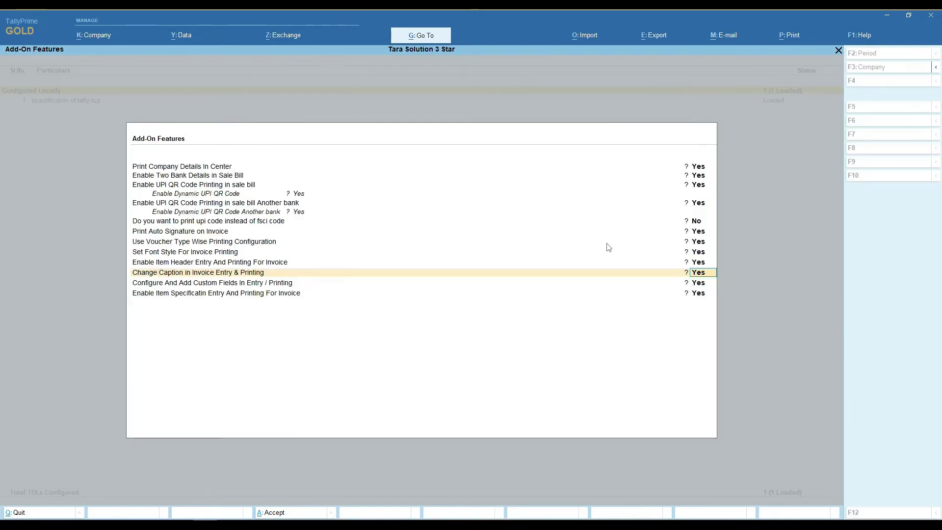
Accept the add-on features and return to the sales voucher.
key(ctrl)
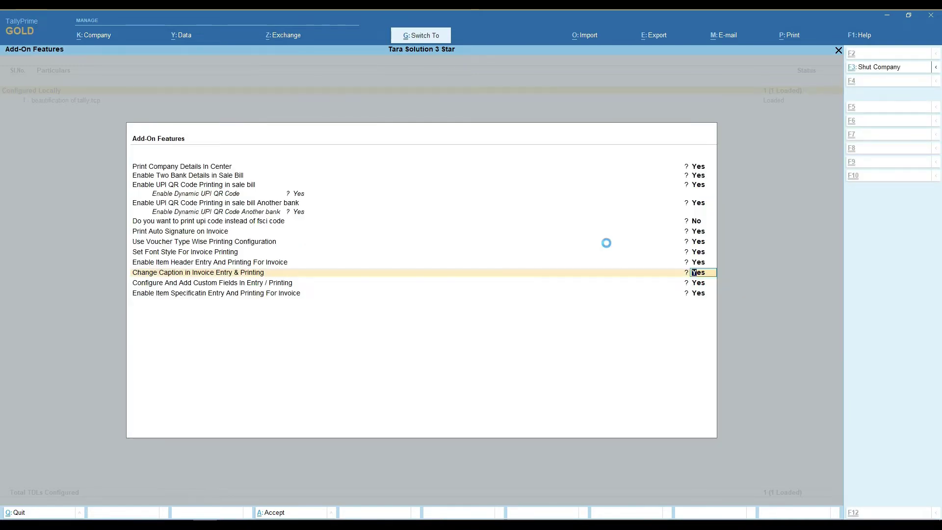
key(ctrl+a)
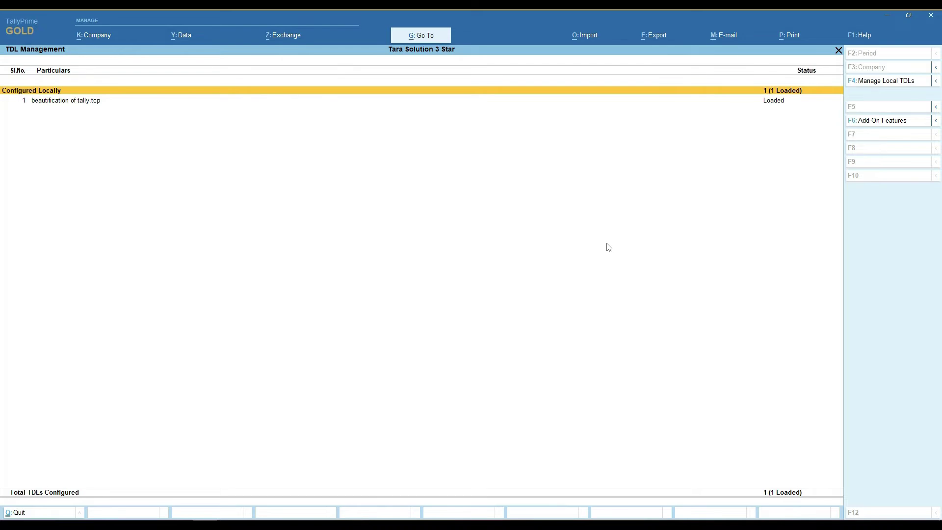
key(Escape)
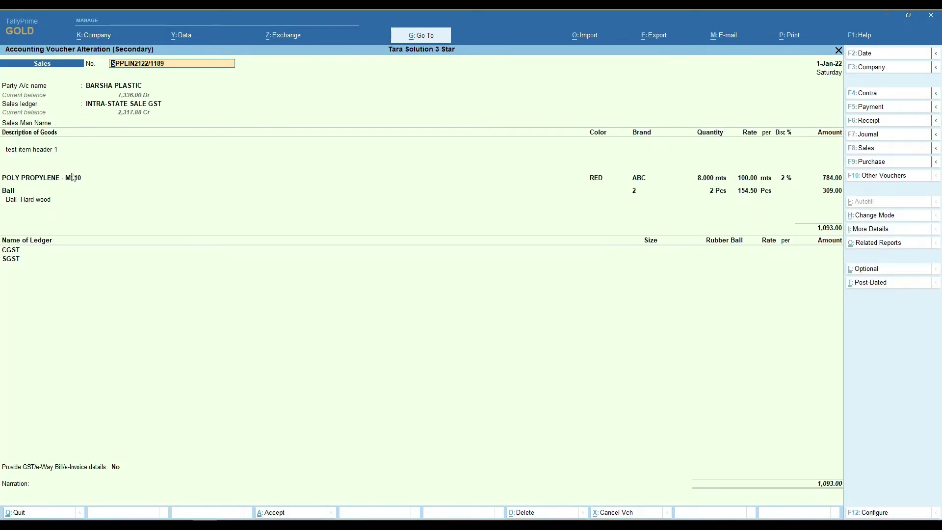
Change the item header above POLY PROPYLENE - M110 to "test item header 3" and save the sales voucher.
click(50, 155)
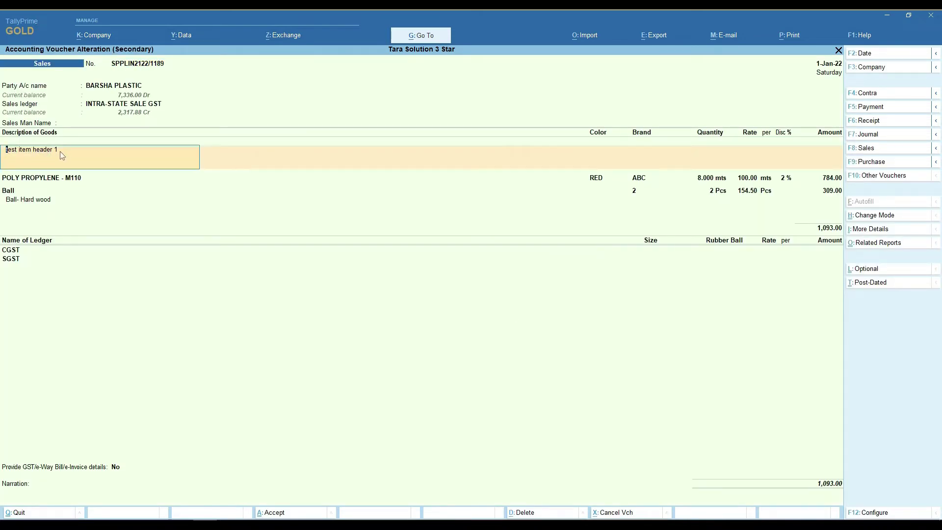
key(BackSpace)
text(2)
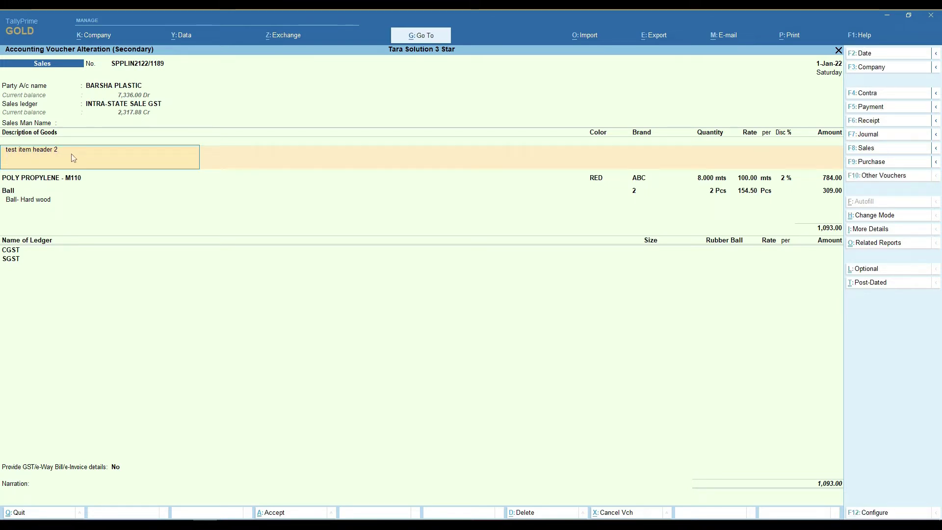
key(BackSpace)
text(3)
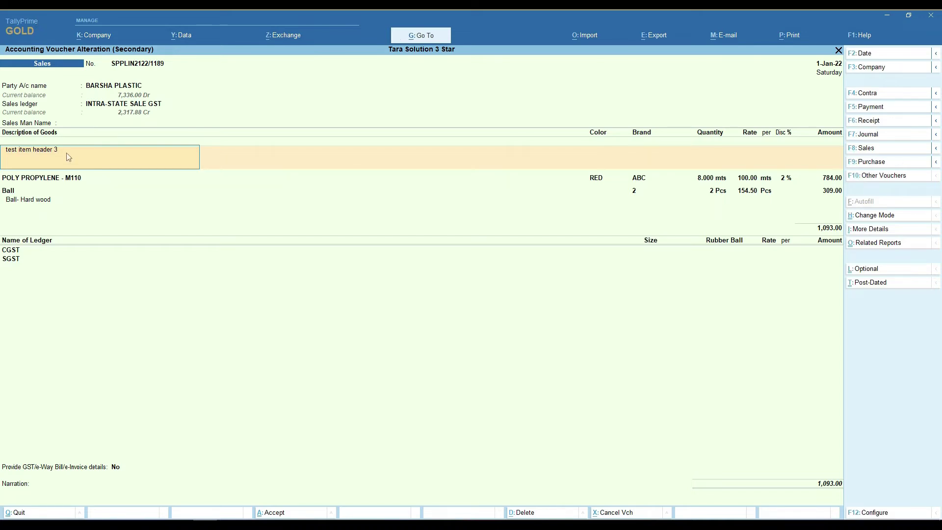
key(ctrl)
key(ctrl+a)
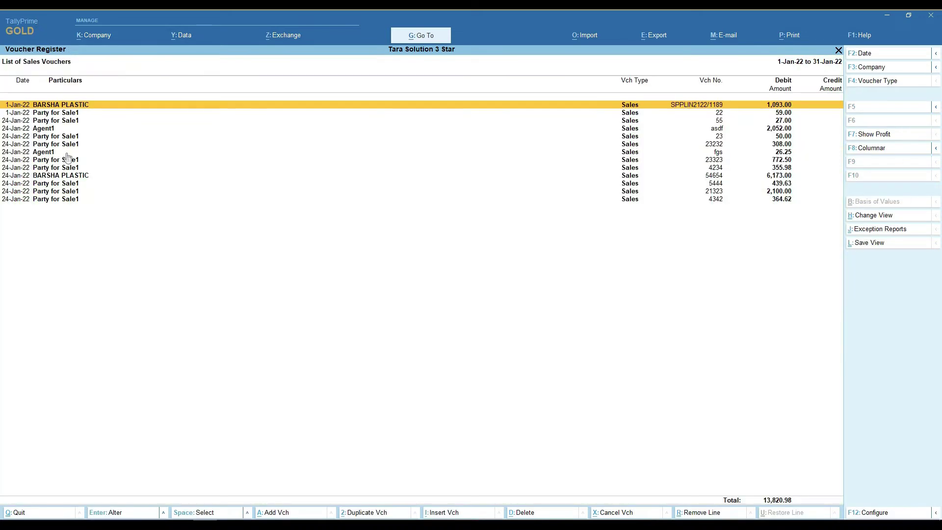
Reopen the saved BARSHA PLASTIC voucher, accept it and examine the item header in an enlarged invoice print preview.
key(Return)
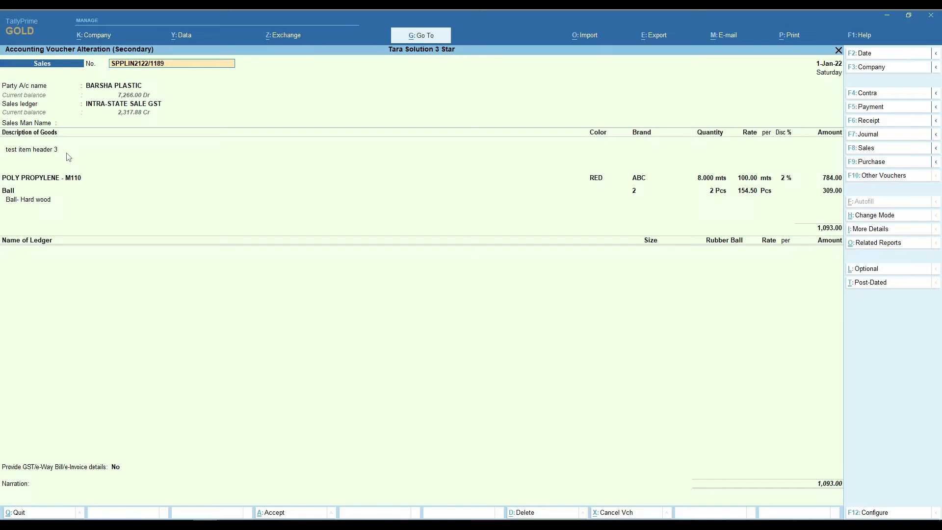
key(ctrl+a)
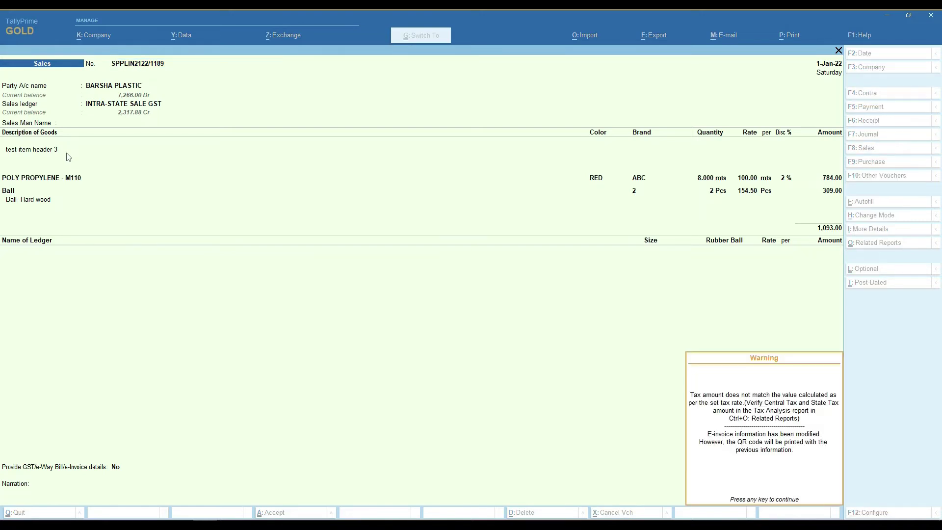
key(Return)
key(i)
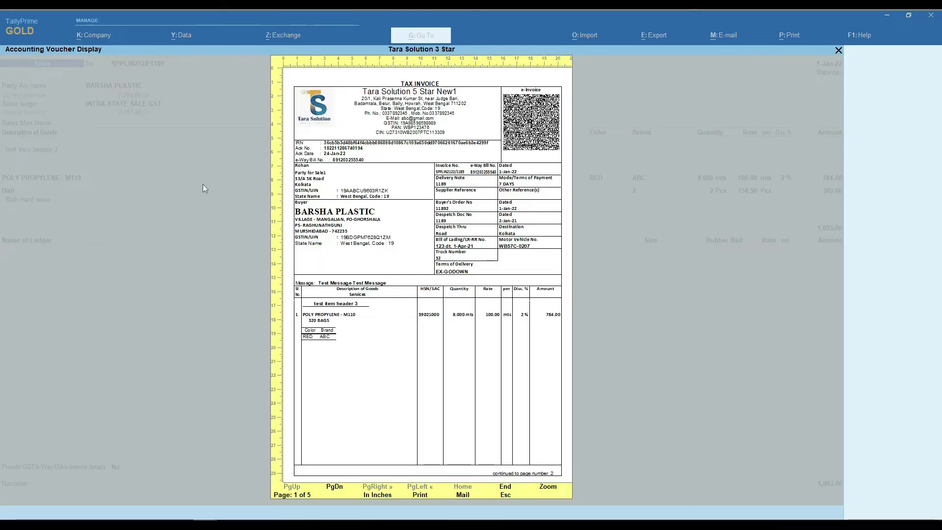
click(546, 488)
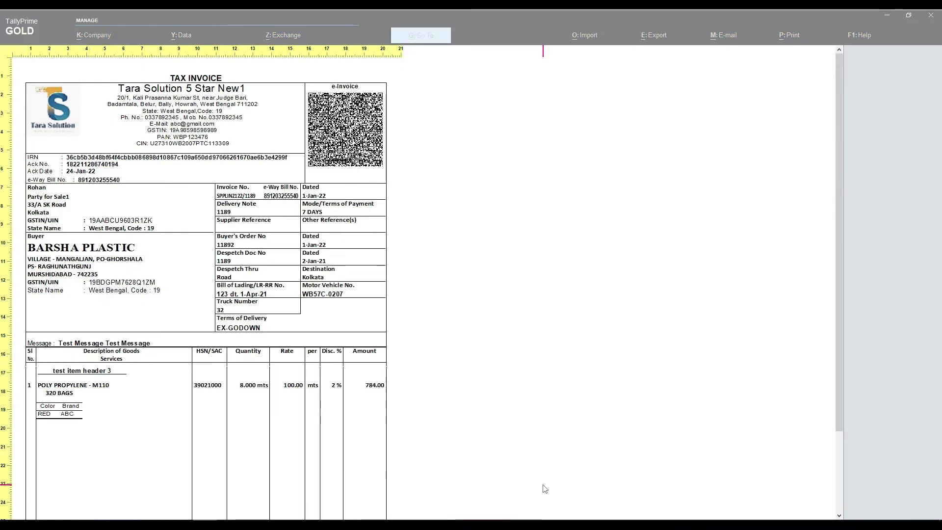
scroll(375, 329, down, 1)
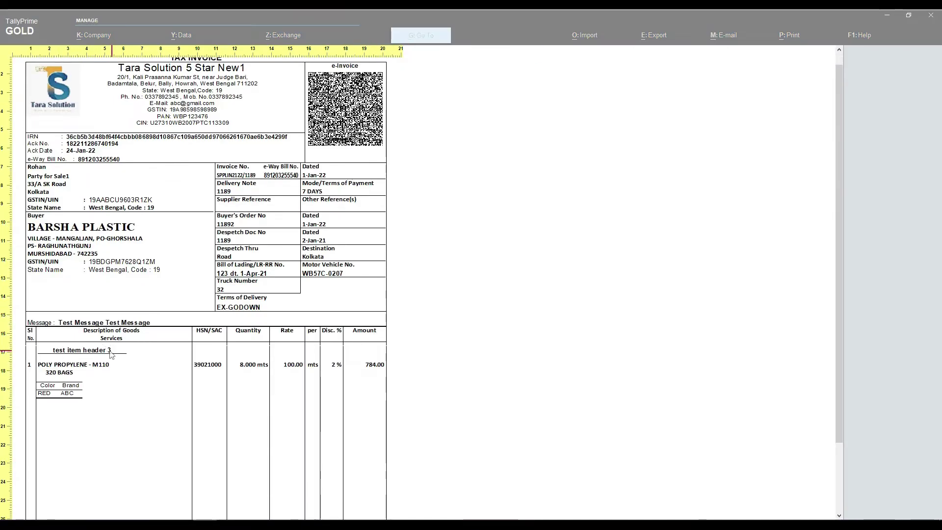
scroll(53, 324, down, 1)
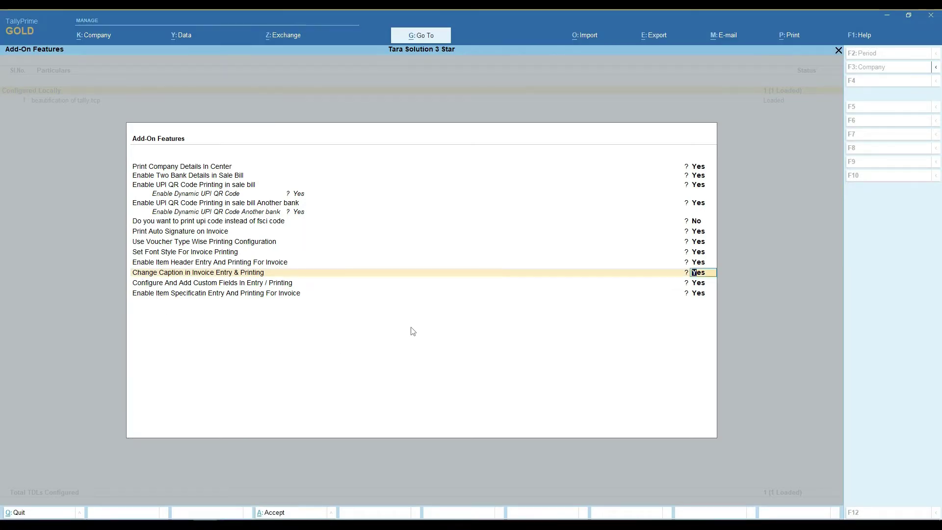
Set the Consignee and Buyer invoice captions to "Tara Solution" and accept the captions and the add-on features.
key(Return)
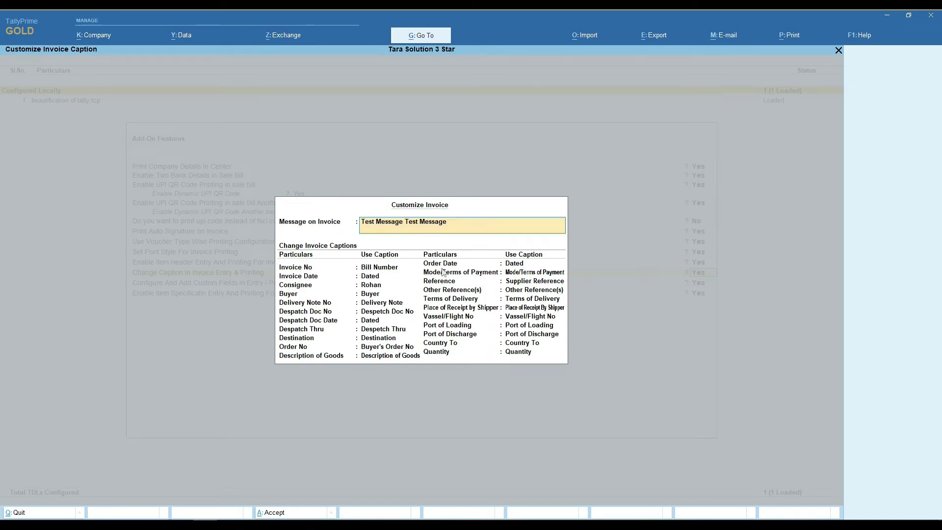
click(387, 271)
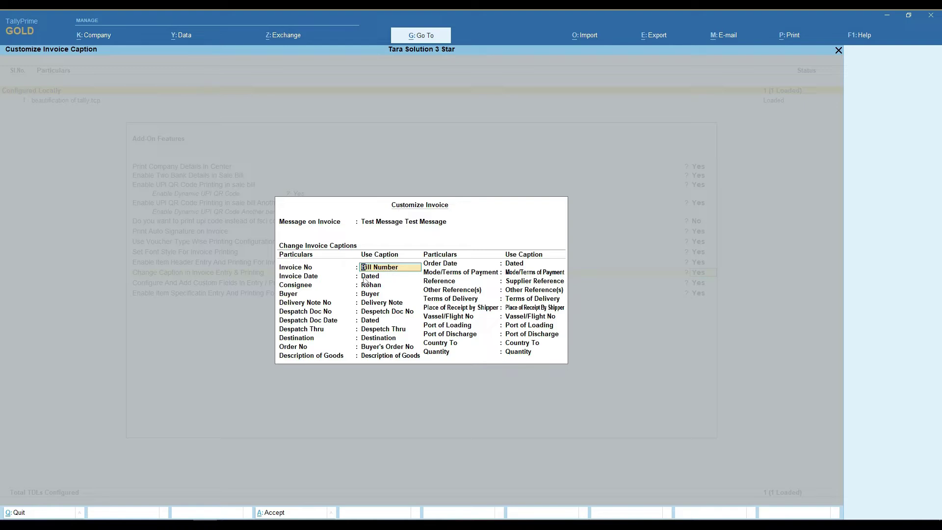
click(364, 278)
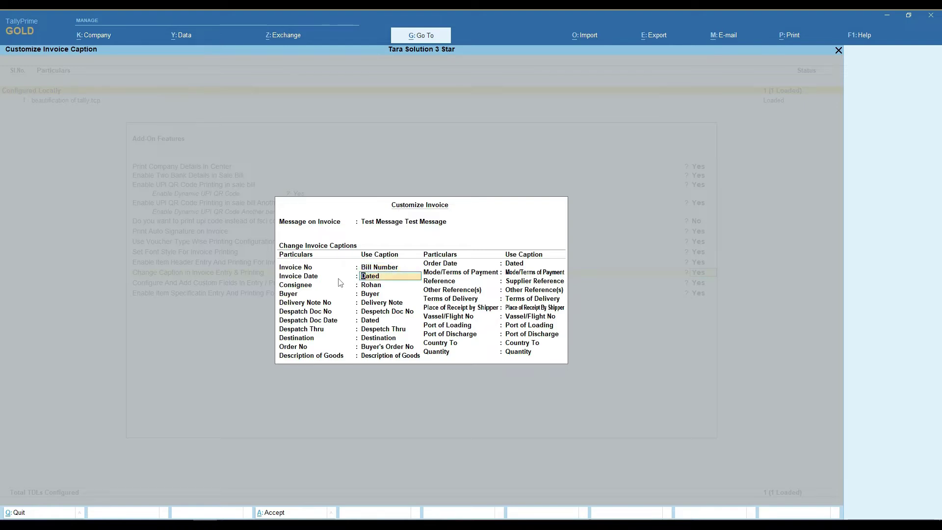
click(376, 287)
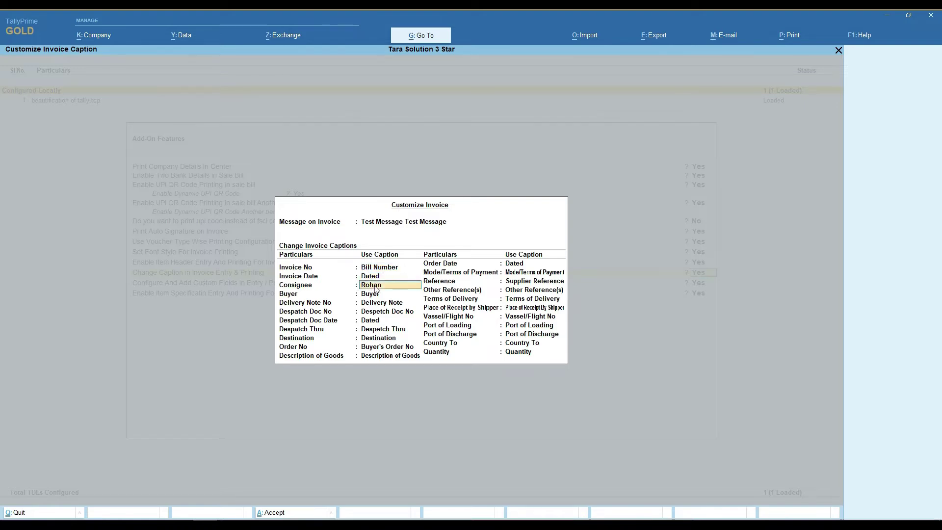
text(Tara Solution)
click(368, 295)
text(Tara)
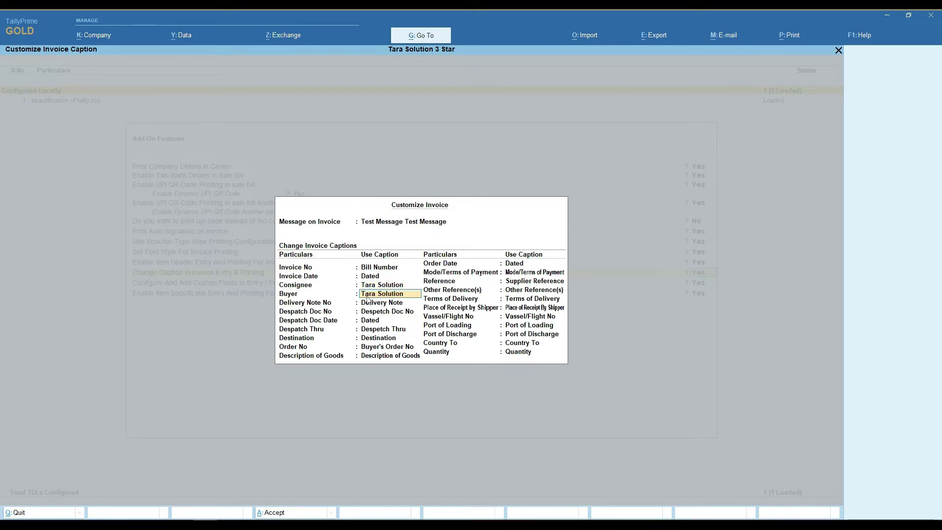
key(ctrl+a)
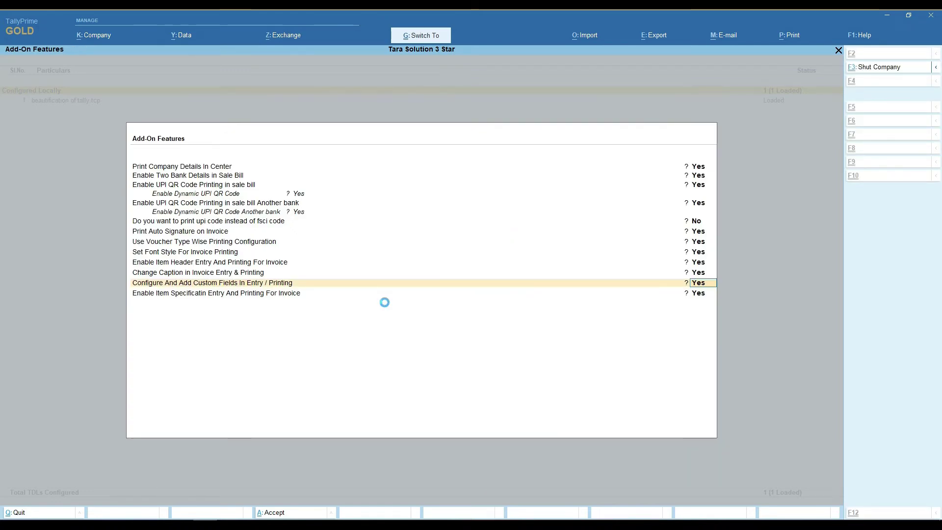
key(ctrl+a)
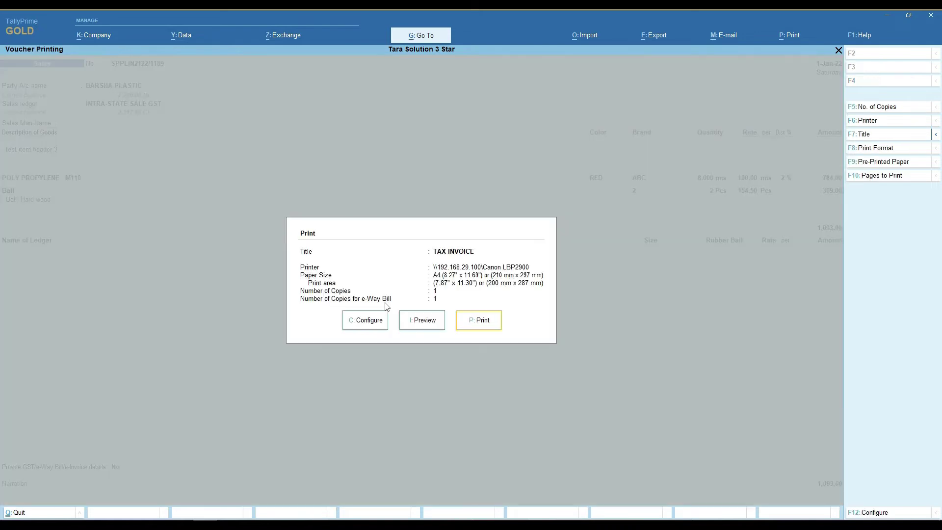
Preview the tax invoice enlarged to check the consignee and buyer captions.
key(i)
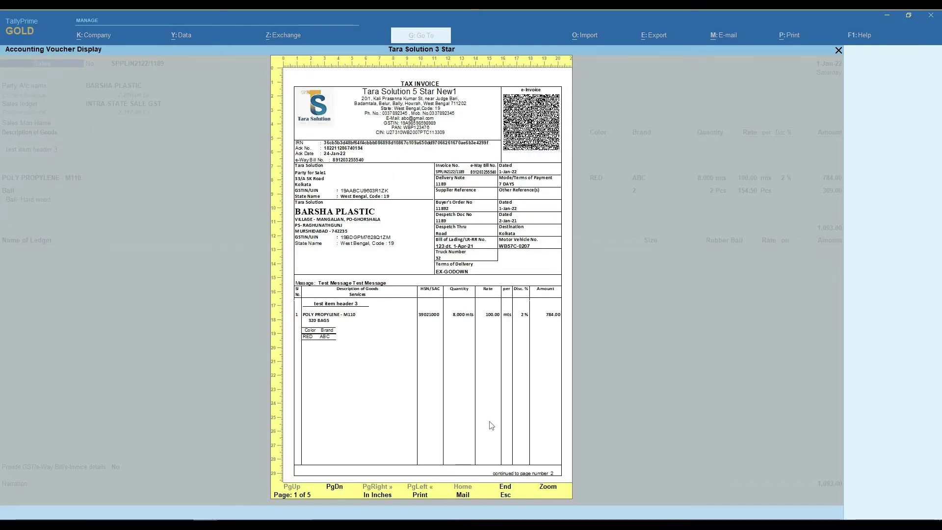
click(548, 486)
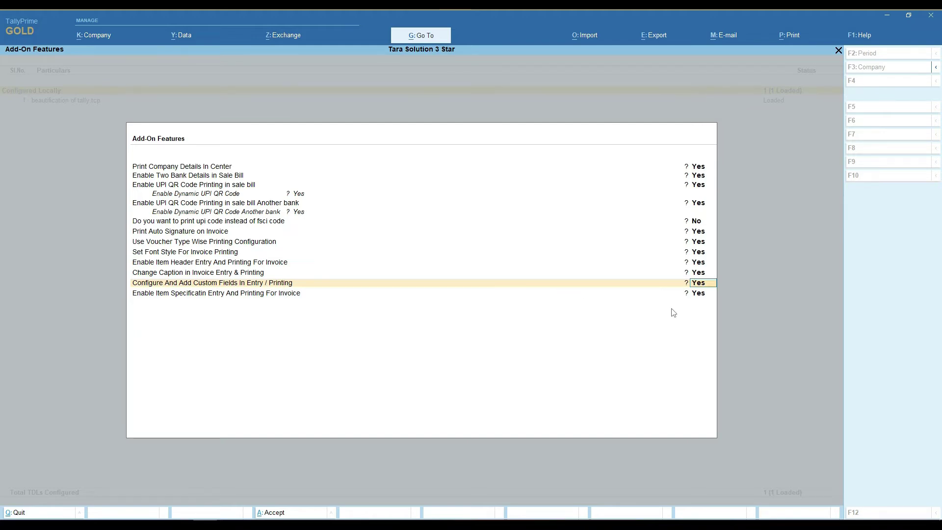
Keep the custom fields option at Yes, review the supplementary box field captions, accept the add-on settings and return to the voucher register.
key(Return)
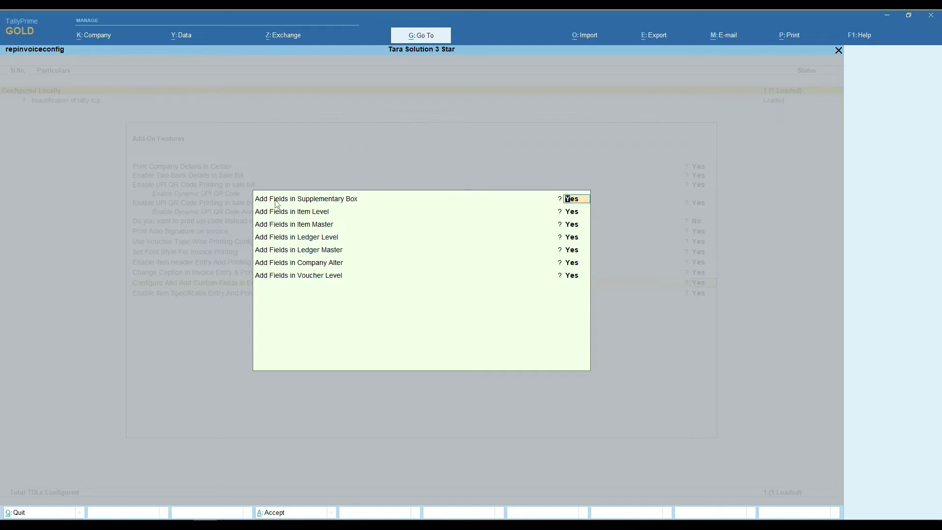
key(Return)
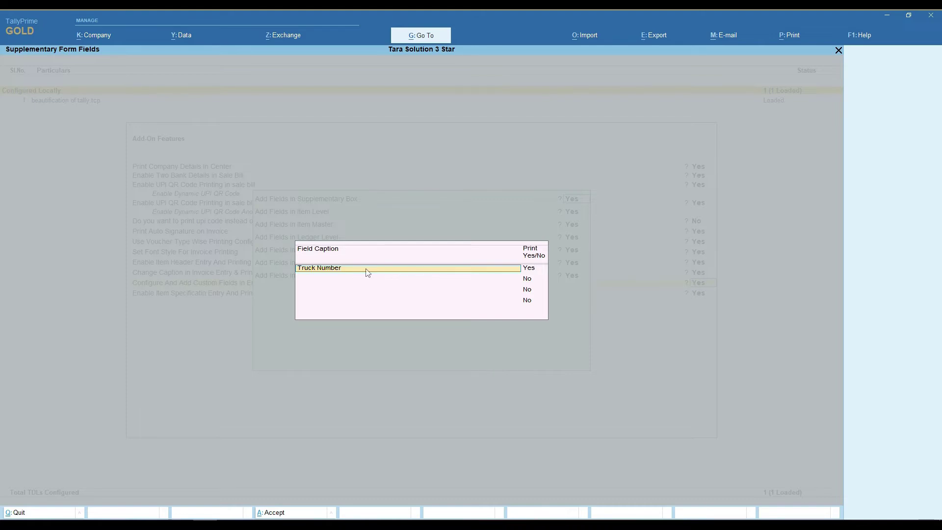
key(ctrl+a)
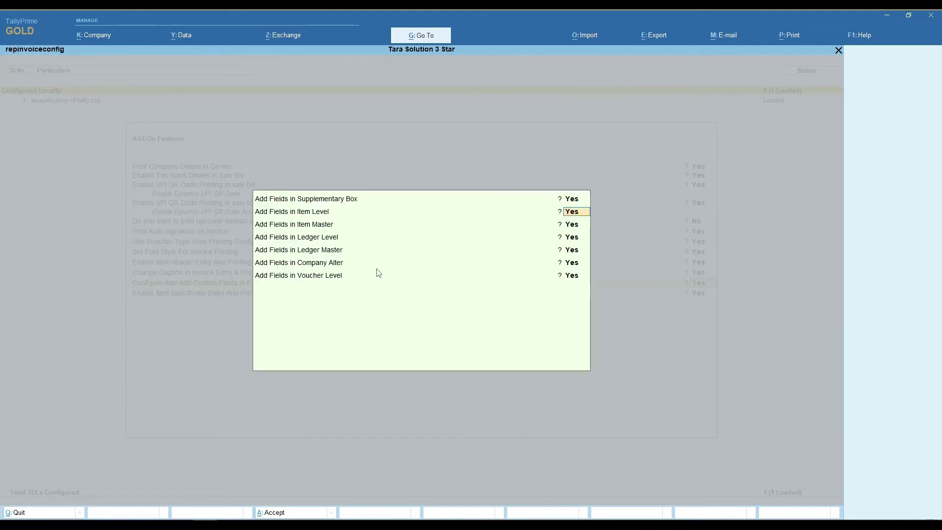
key(ctrl+a)
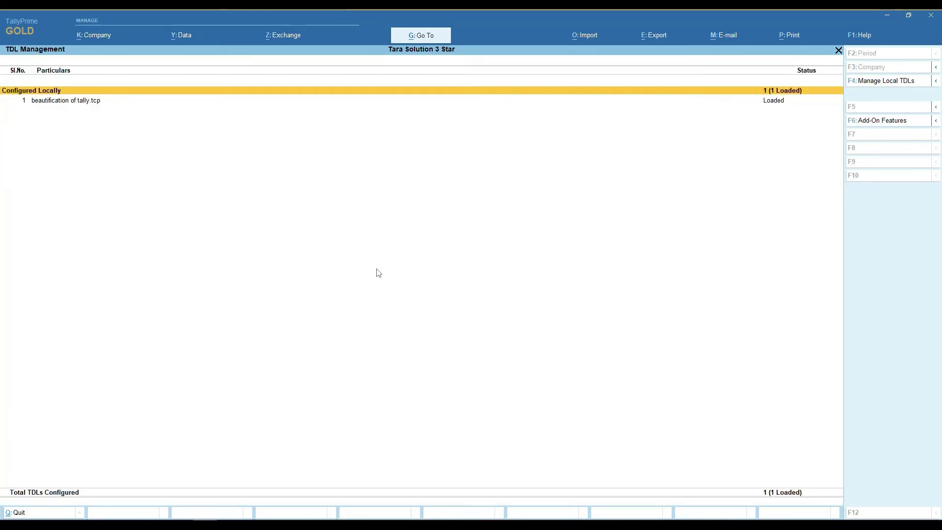
key(Escape)
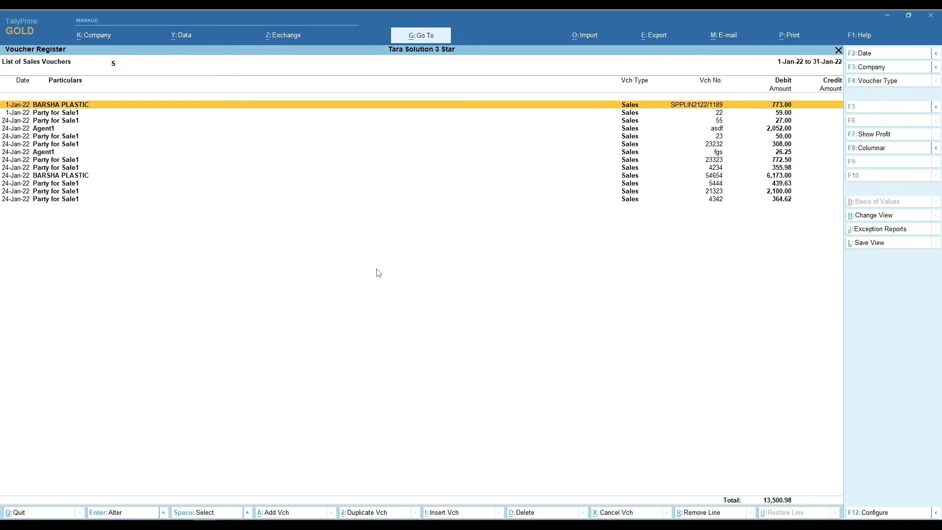
Open the BARSHA PLASTIC sales voucher and review the Truck Number field in its dispatch details, keeping the existing dispatch and party details.
key(Return)
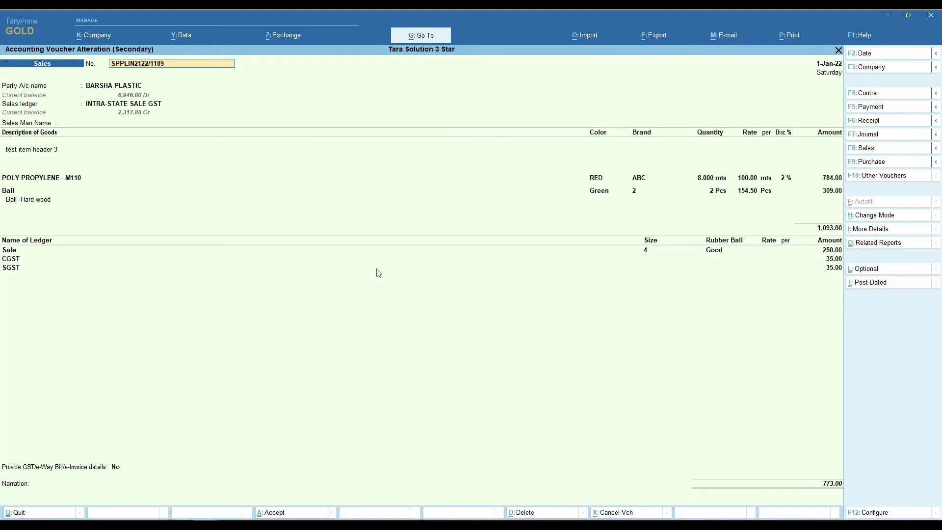
click(133, 105)
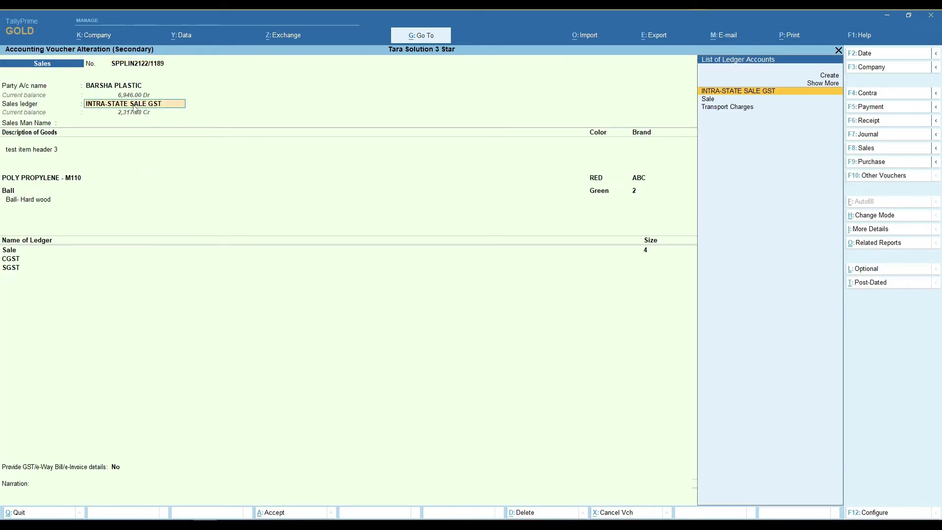
key(Return)
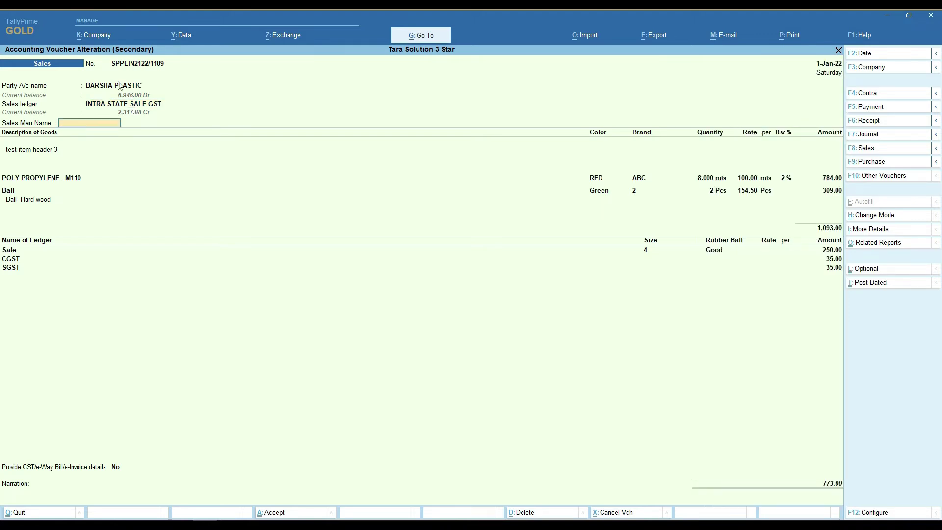
click(119, 86)
key(Return)
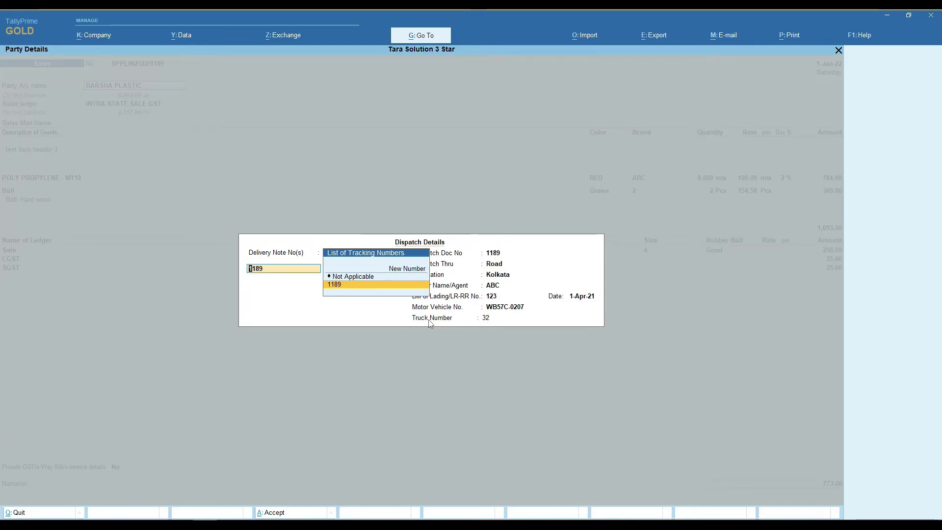
click(490, 318)
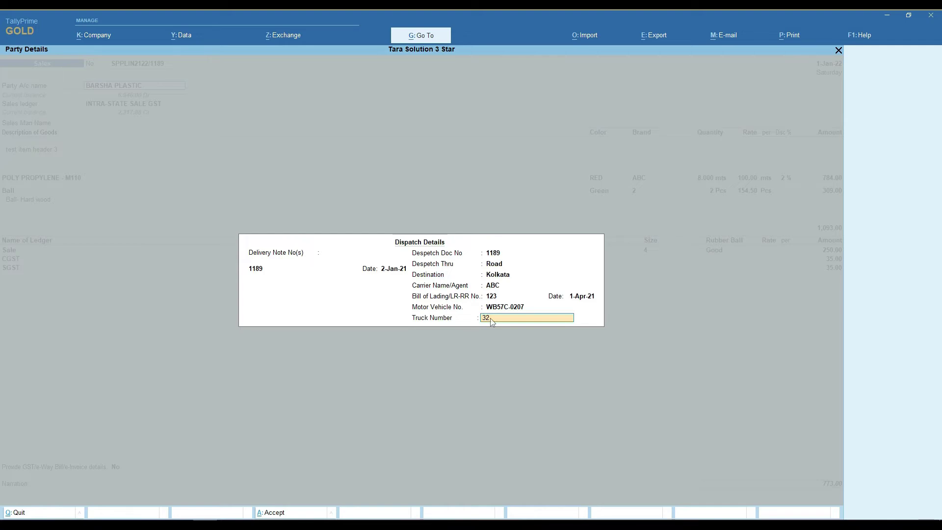
key(Return)
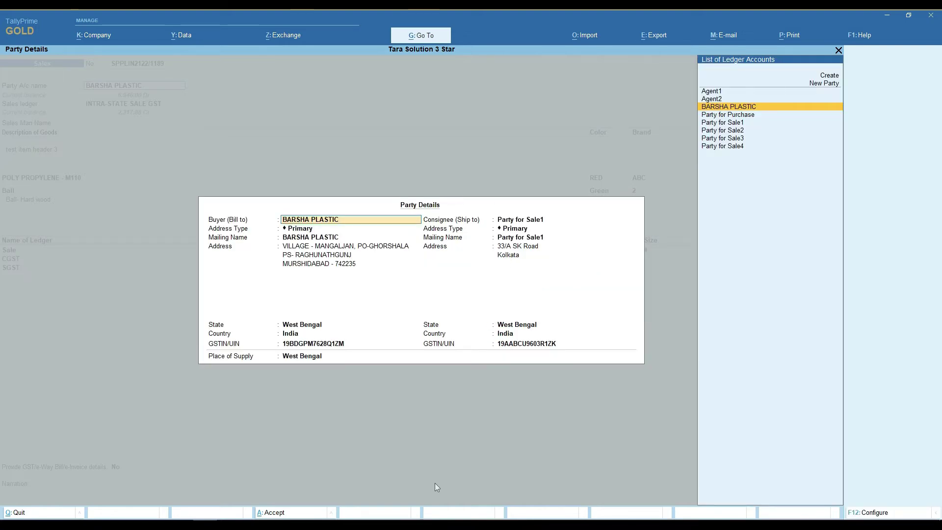
key(ctrl+a)
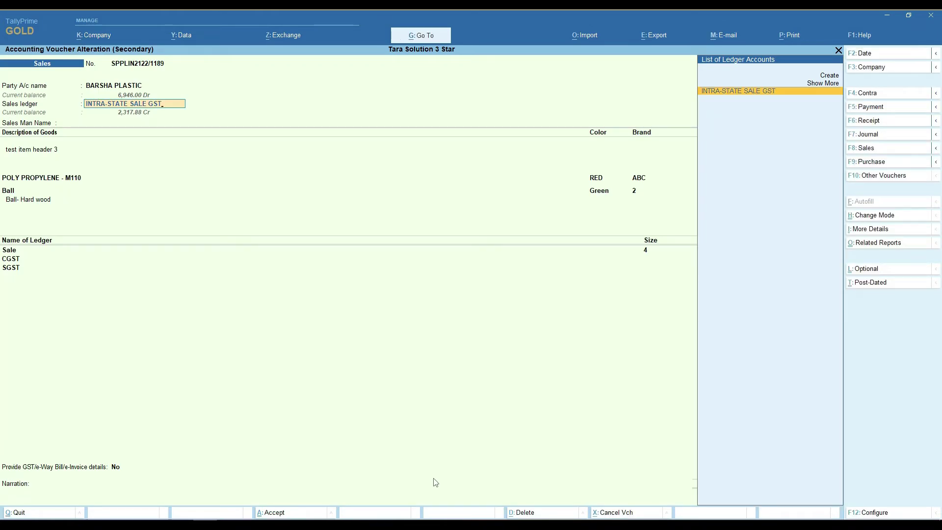
Accept the sales voucher and preview its invoice enlarged to check how the truck number prints.
key(ctrl+a)
key(Return)
key(i)
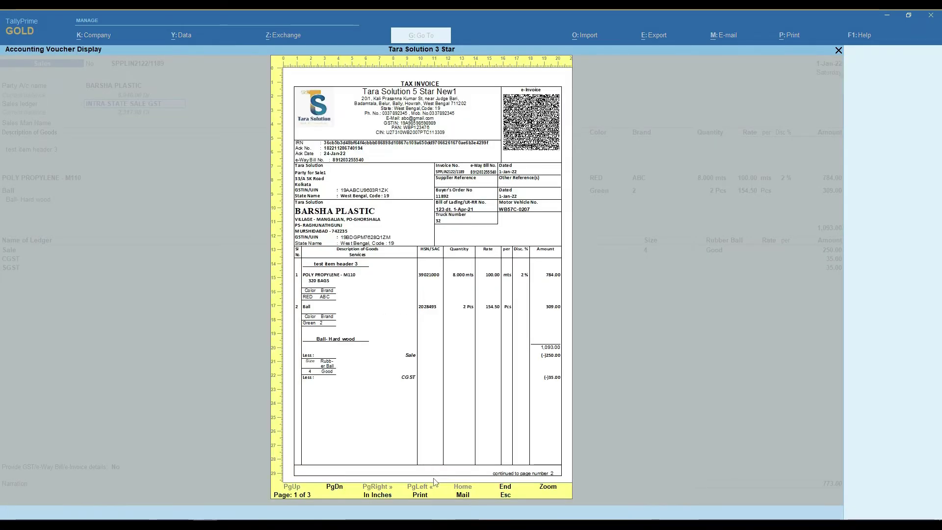
click(549, 490)
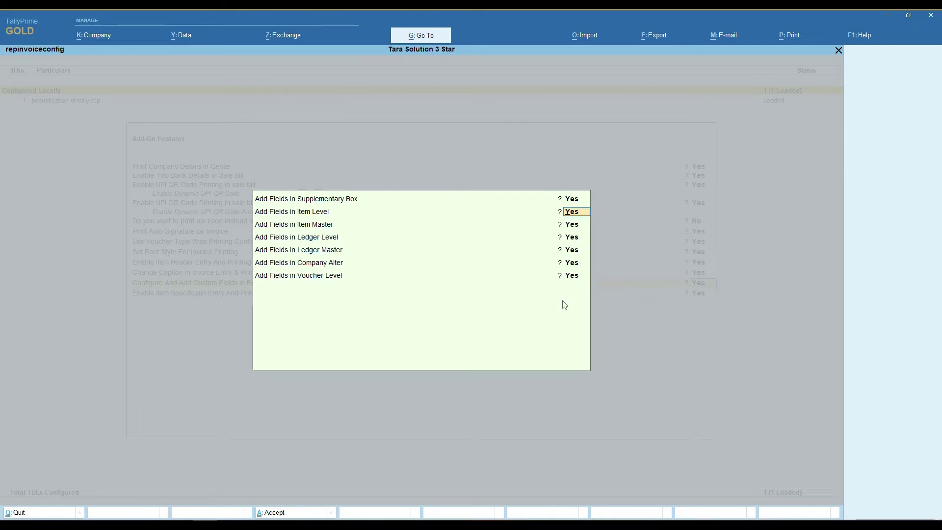
Review the item-level custom field captions and their print options, keep them and accept the add-on features.
key(Return)
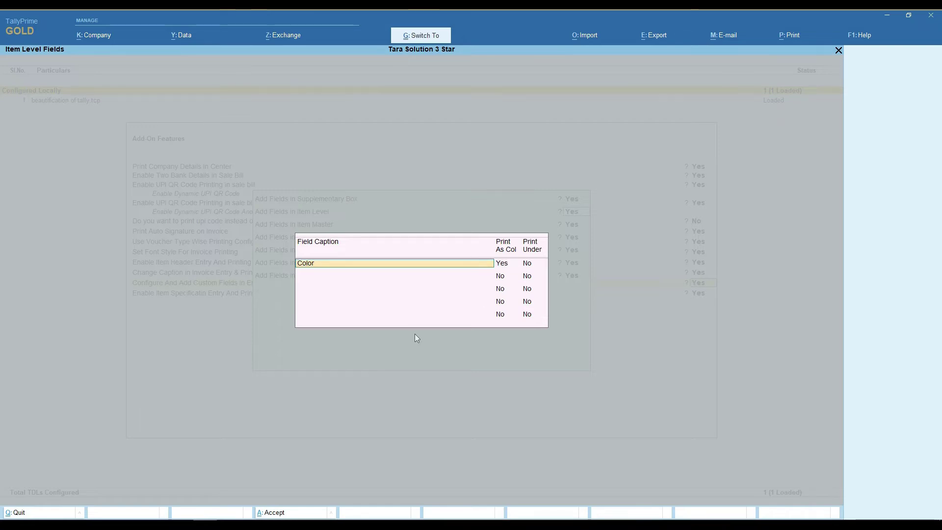
key(ctrl+a)
key(ctrl+a)
key(ctrl+a)
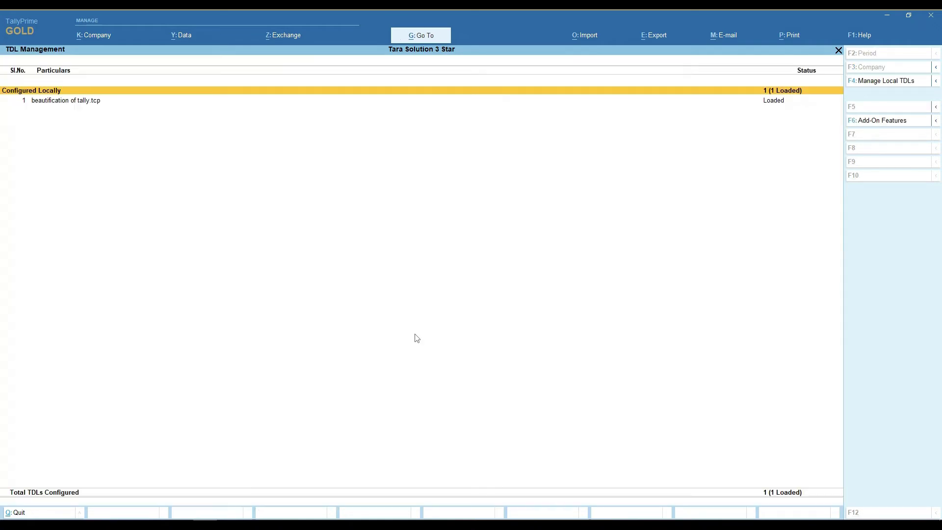
Leave TDL Management and preview the sales invoice to check how the item-level fields print.
key(Escape)
key(i)
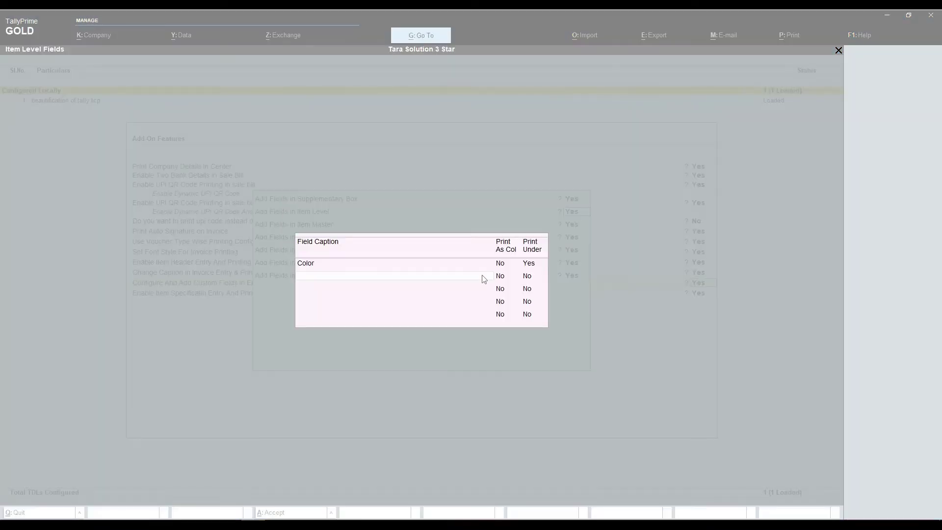
Keep the item-level Color field at Print As Col No and Print Under Yes, and accept the add-on features.
click(347, 265)
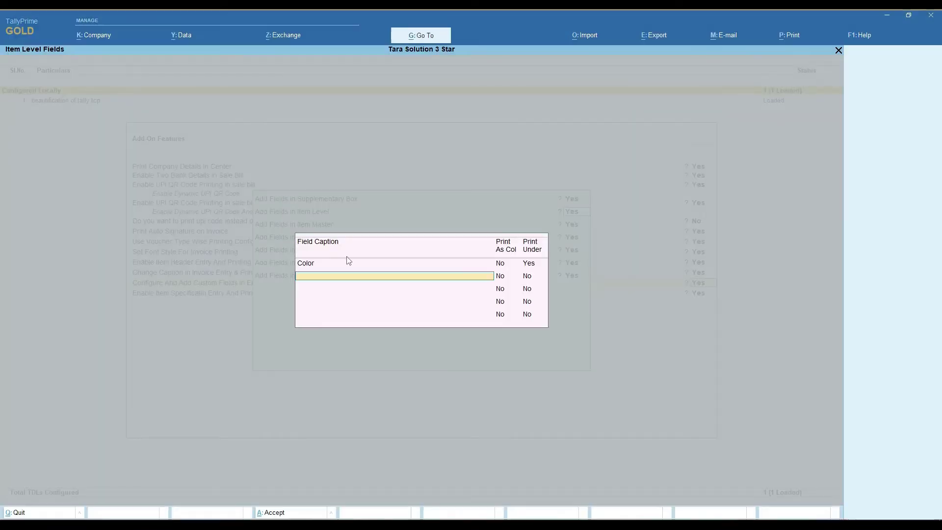
click(347, 265)
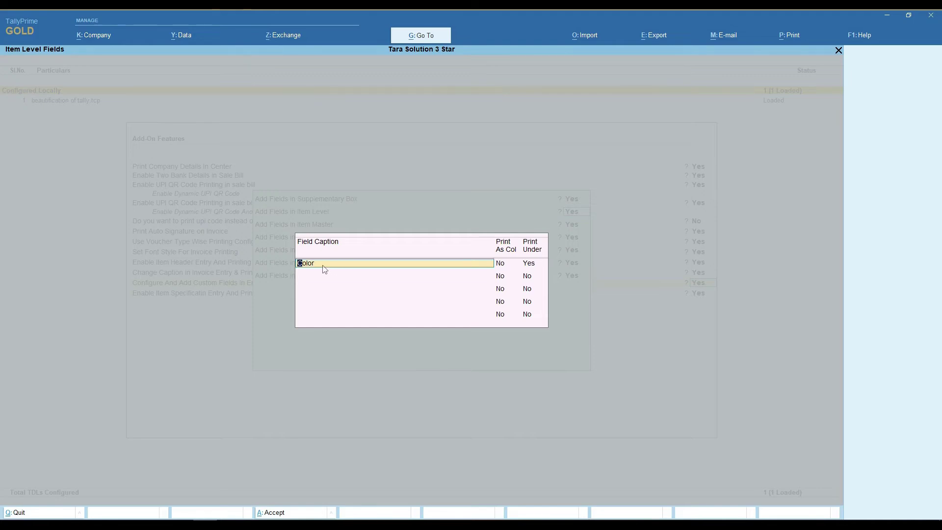
click(500, 265)
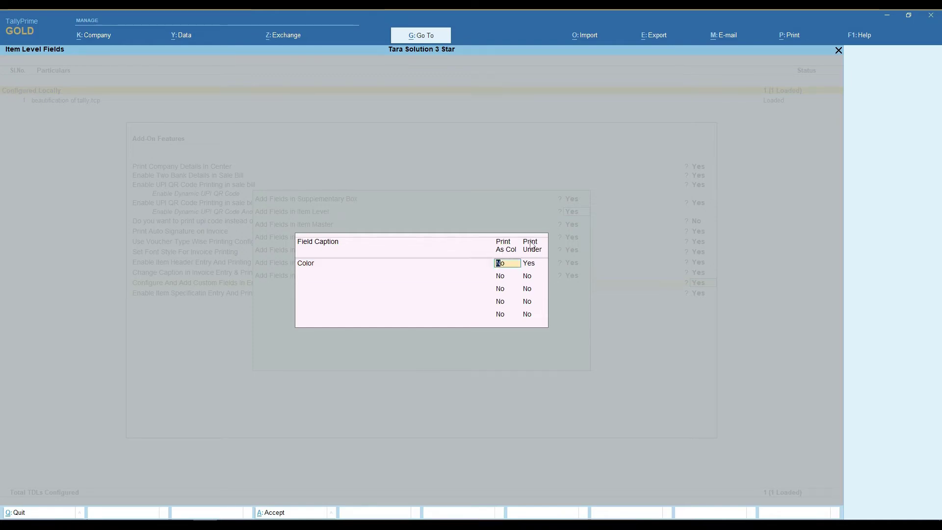
click(530, 265)
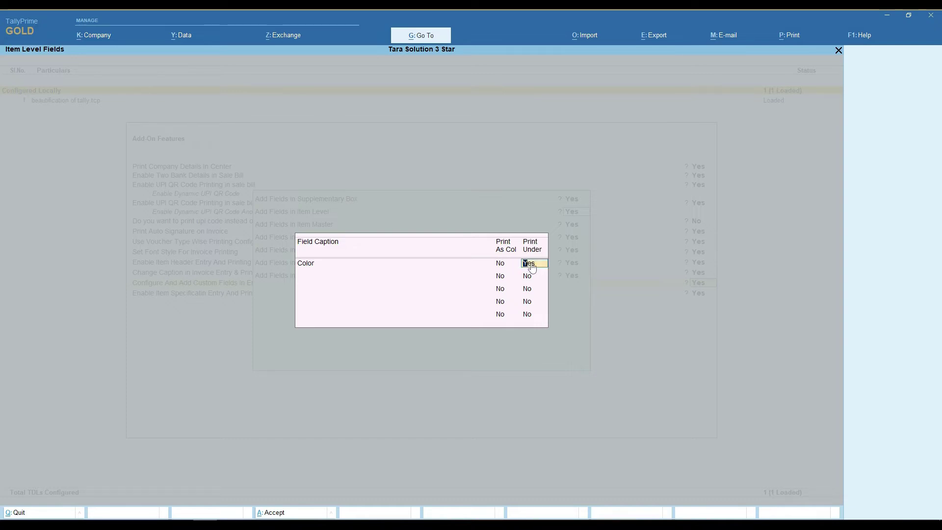
key(ctrl+a)
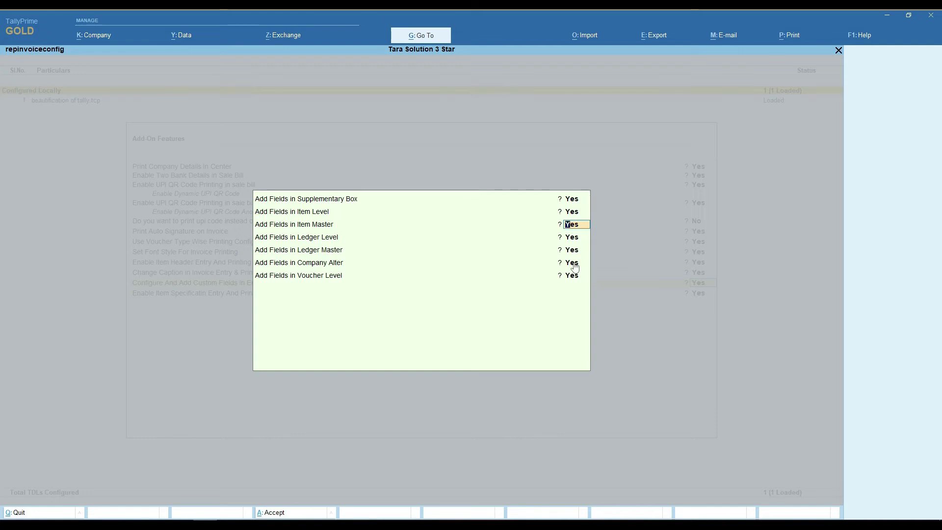
key(ctrl+a)
key(ctrl+a)
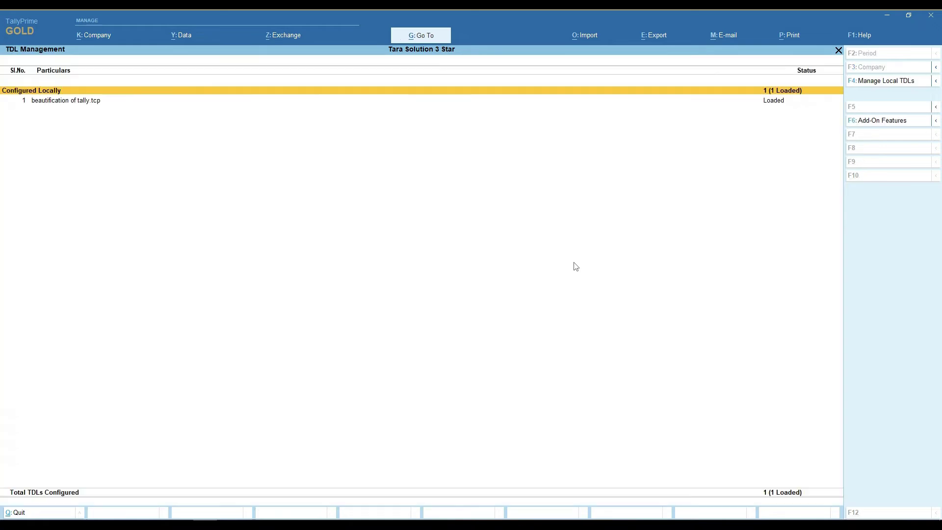
Accept the BARSHA PLASTIC sales voucher and preview its invoice enlarged to check how Color prints under the item.
key(Escape)
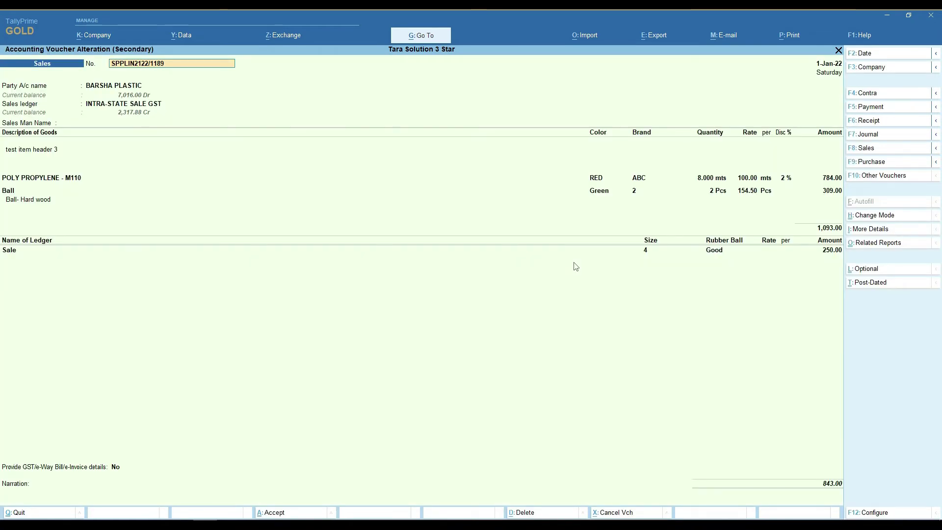
key(ctrl+a)
key(Return)
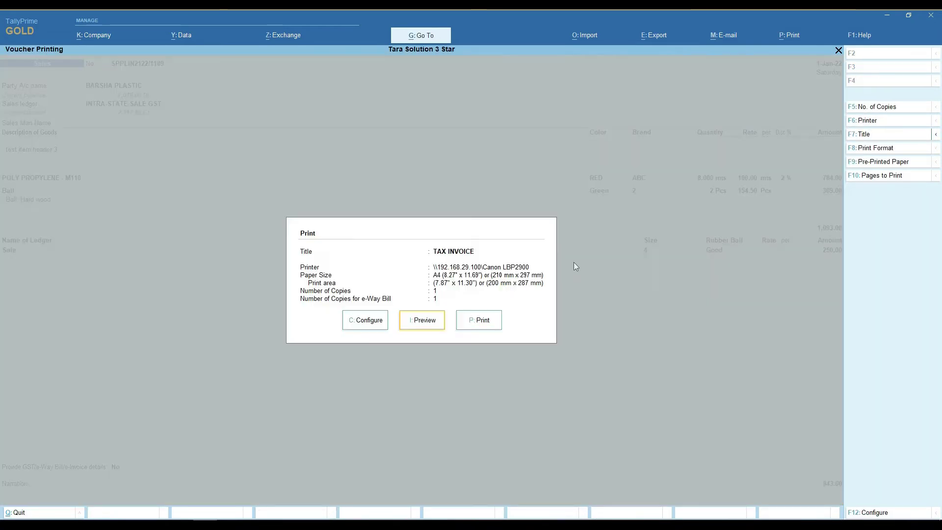
key(i)
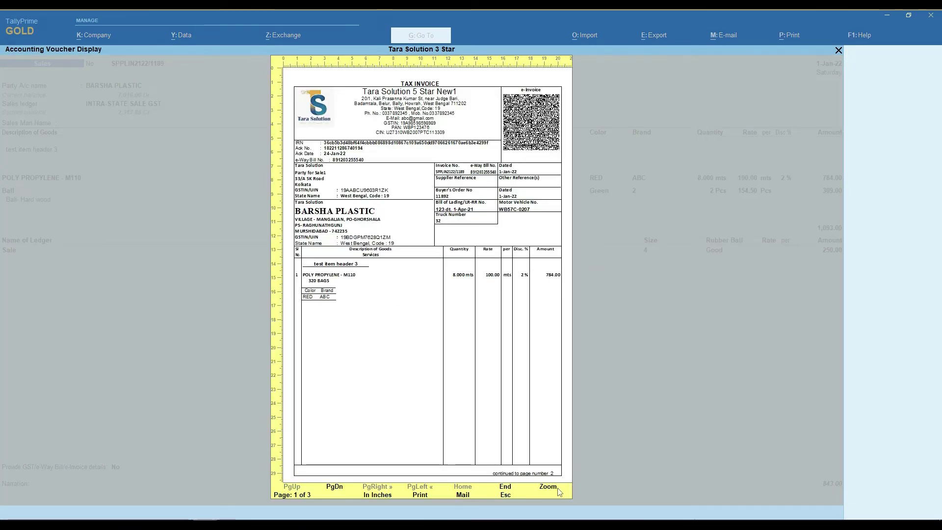
click(557, 488)
scroll(408, 308, down, 1)
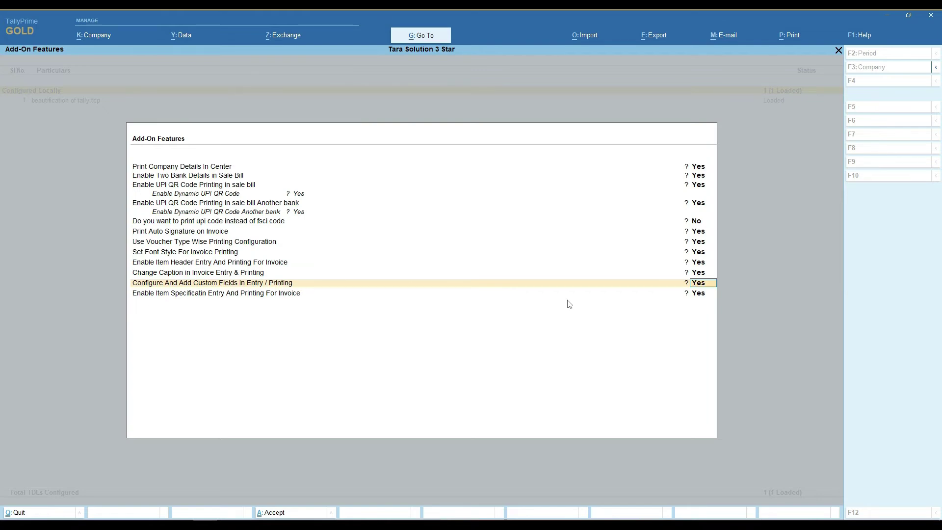
Set the item master Brand field to Print As Col Yes and Print Under No, and accept the add-on features.
key(Return)
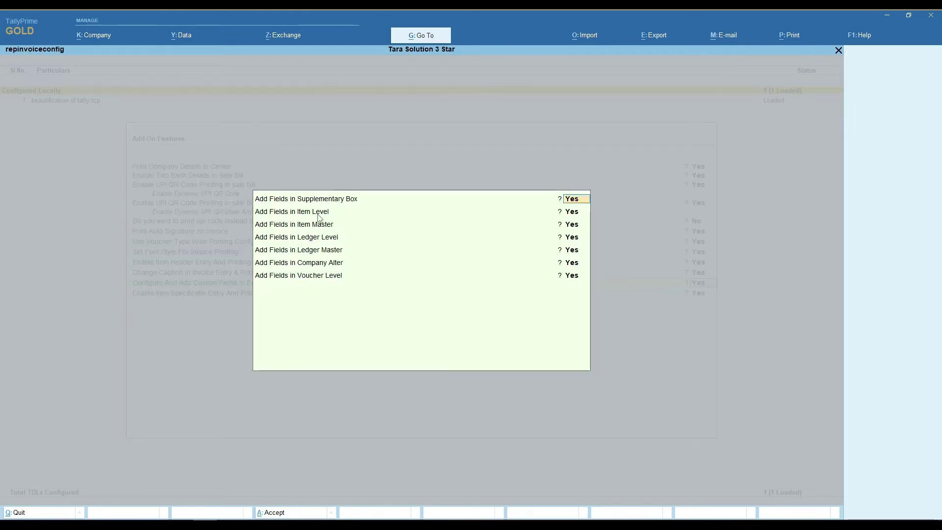
click(573, 227)
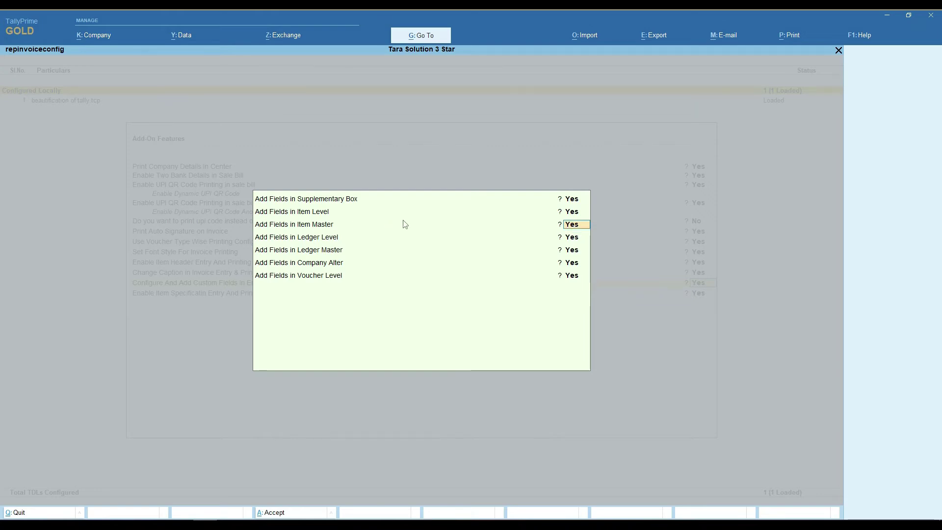
key(Return)
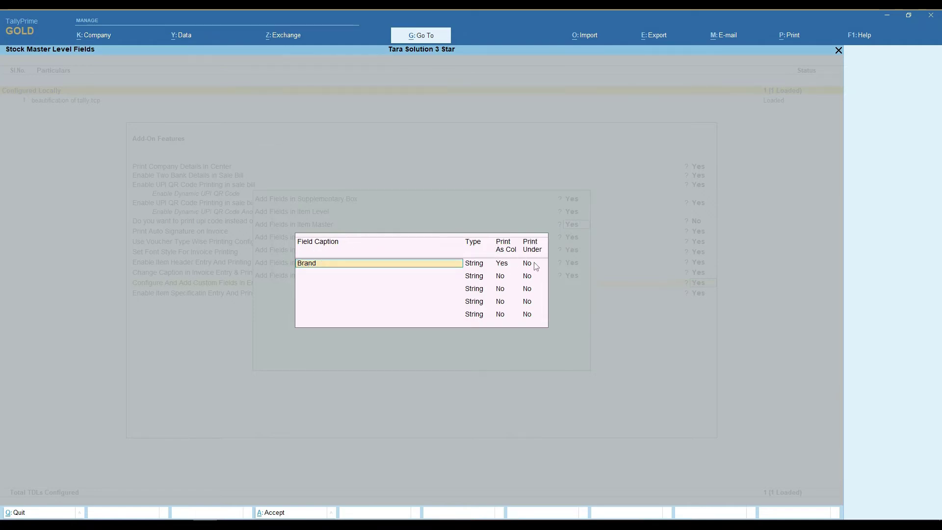
key(ctrl+a)
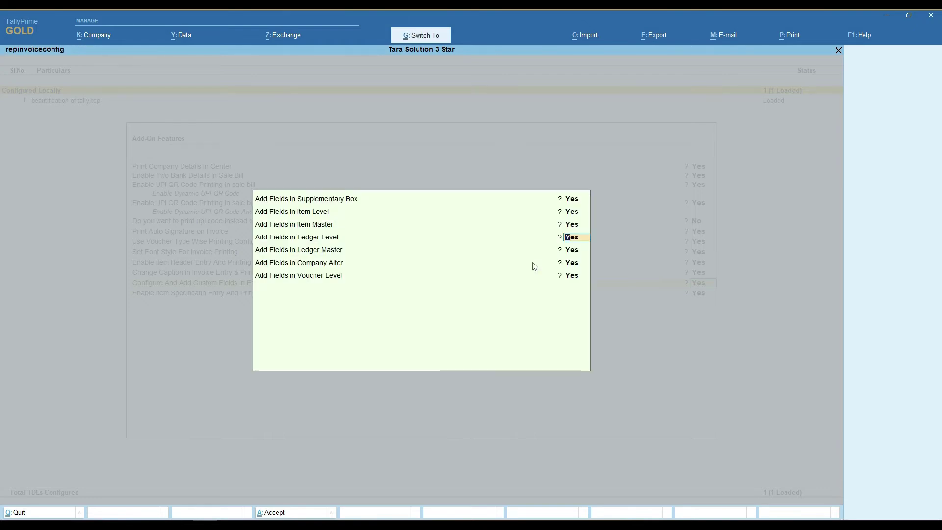
key(ctrl+a)
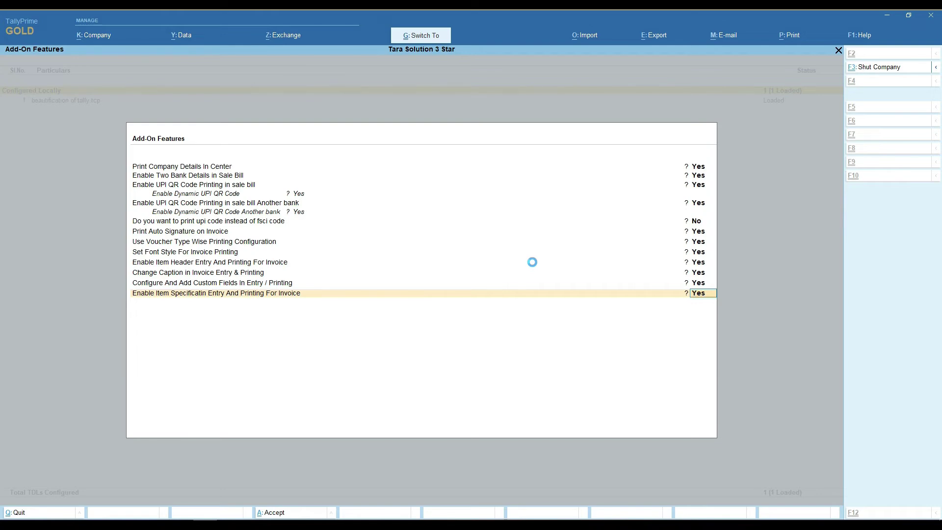
key(ctrl+a)
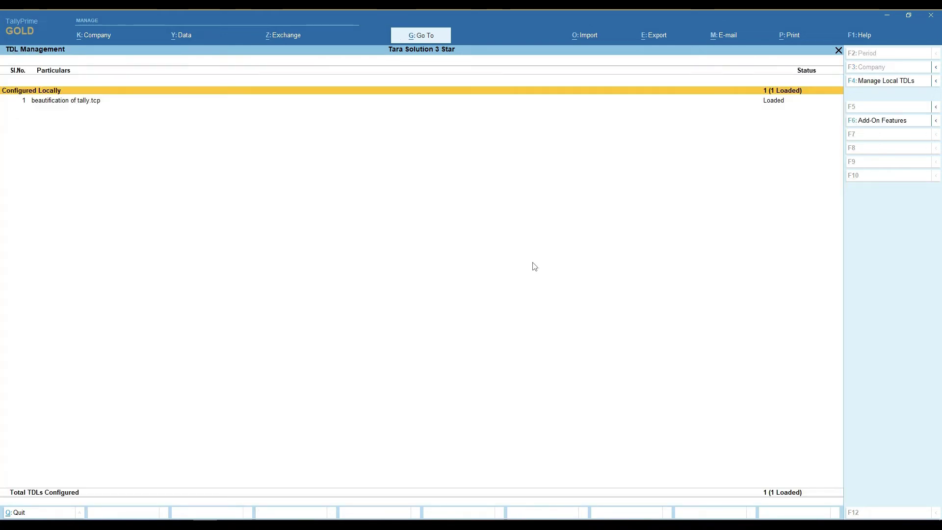
Open the POLY PROPYLENE - M110 stock item master from the sales voucher, review its Brand field and accept it.
key(Escape)
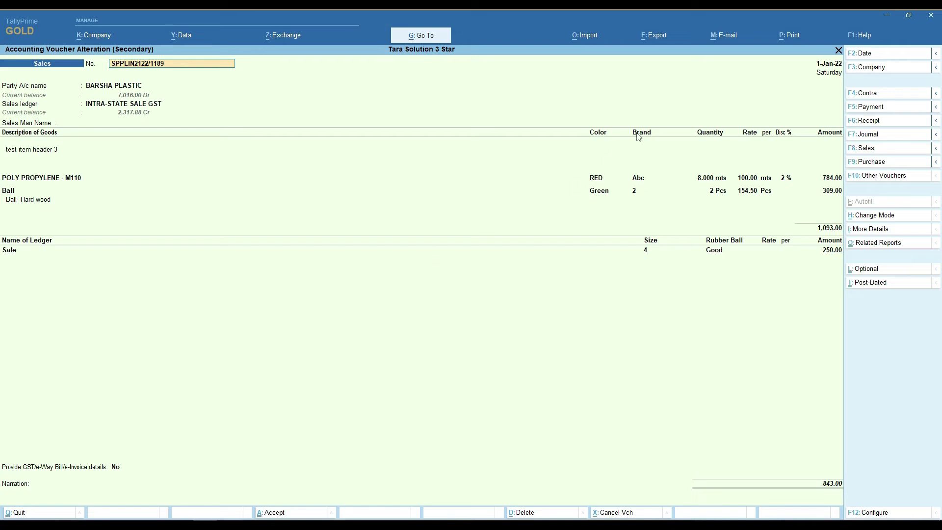
click(640, 182)
click(56, 179)
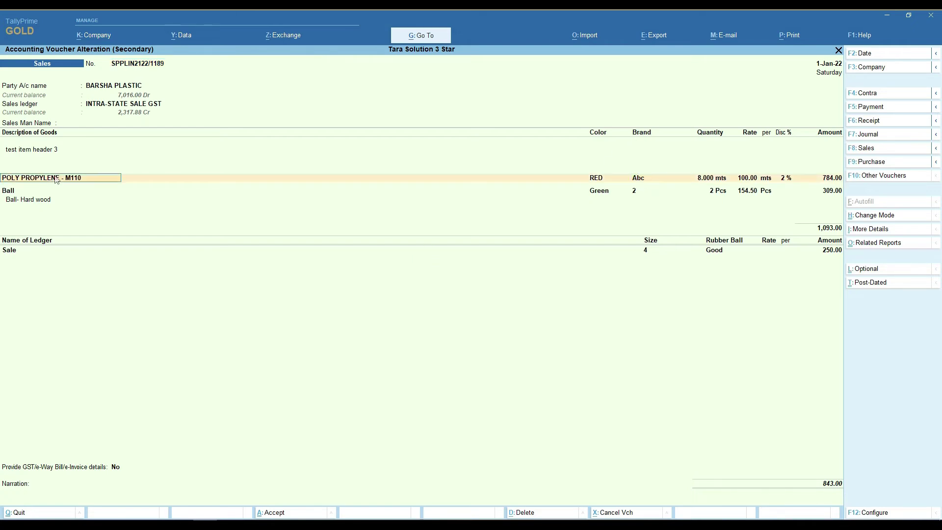
key(ctrl+Return)
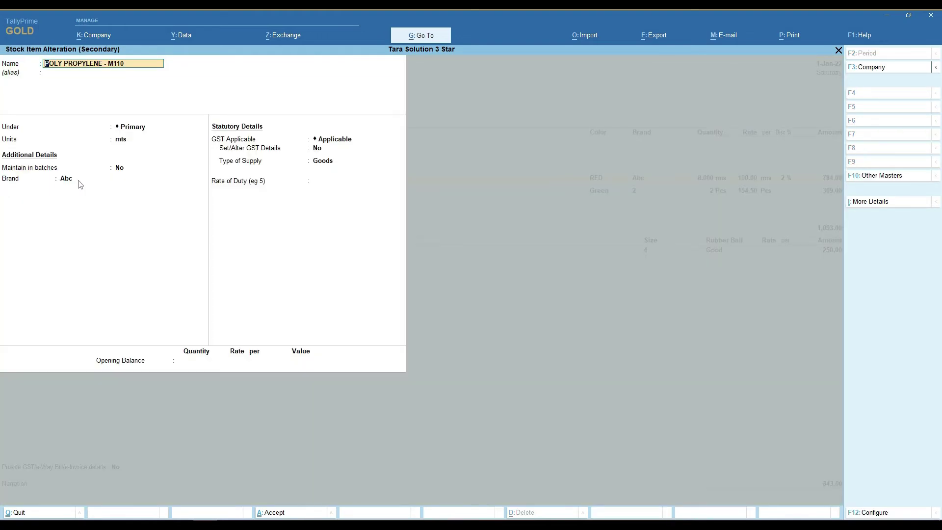
key(ctrl+a)
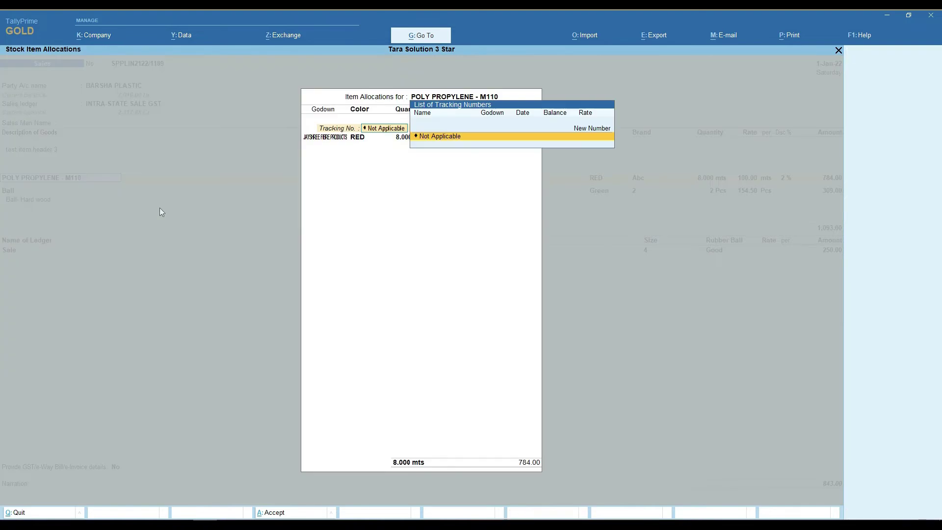
Go through the item allocations for POLY PROPYLENE - M110 to the Brand field, keeping all existing entries.
key(Return)
key(Return)
key(Return)
key(Return)
key(Return)
key(Return)
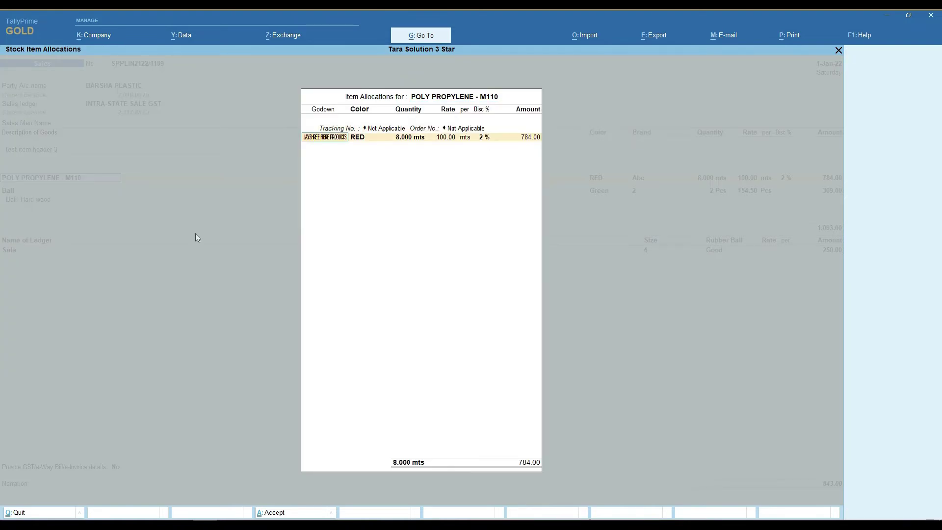
key(Return)
key(Return)
key(Return)
key(Return)
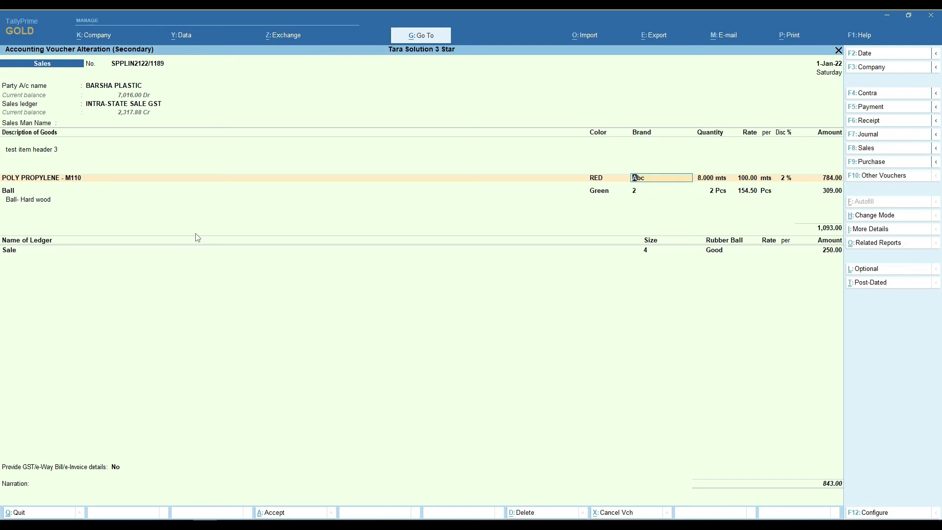
Accept the sales voucher and preview its invoice enlarged to check the Brand column.
key(ctrl+a)
key(Return)
key(i)
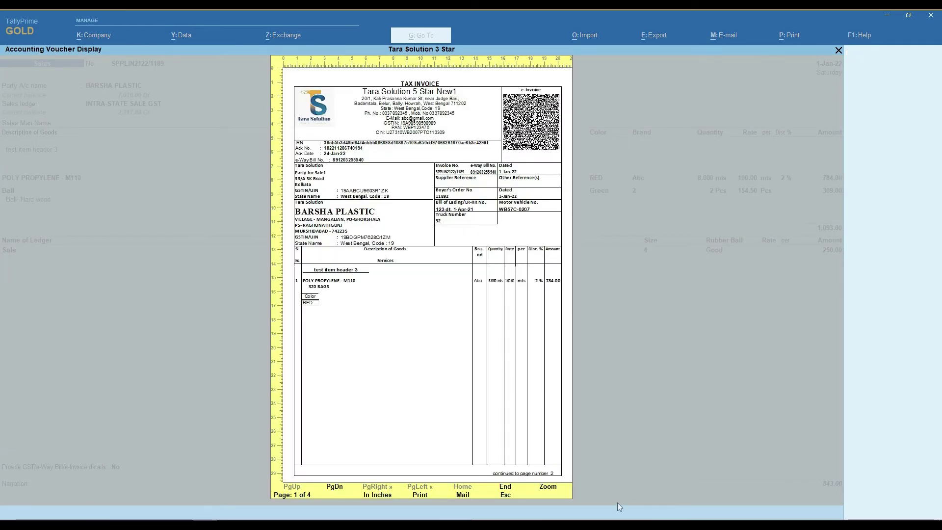
click(549, 490)
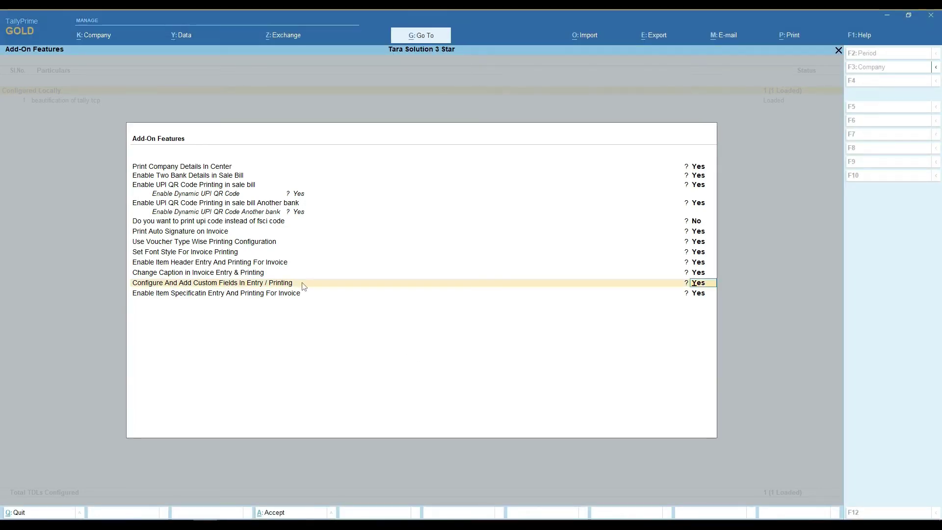
Review the ledger-level Rubber Ball field and its print option, accept the add-on features and return to the monthly voucher register.
key(Return)
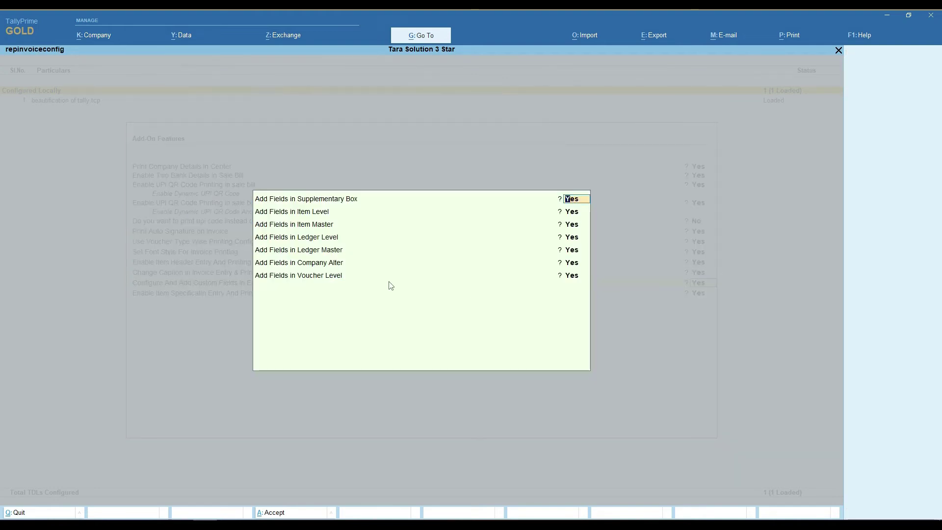
click(316, 241)
key(Return)
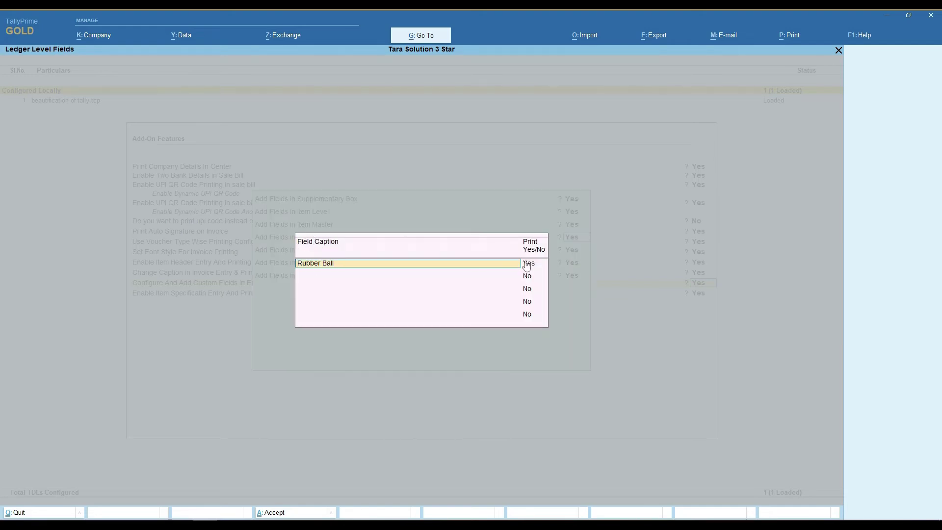
key(ctrl+a)
key(ctrl+a)
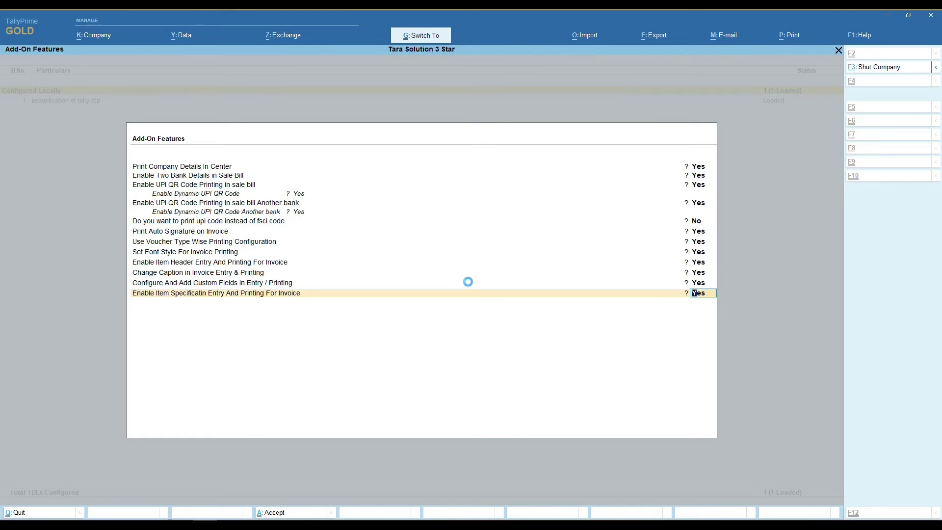
key(ctrl+a)
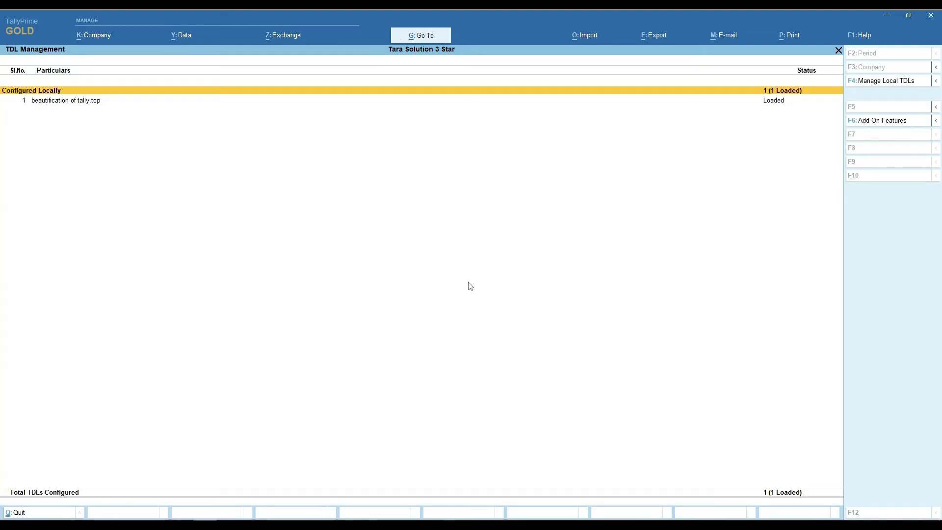
key(Escape)
key(Escape)
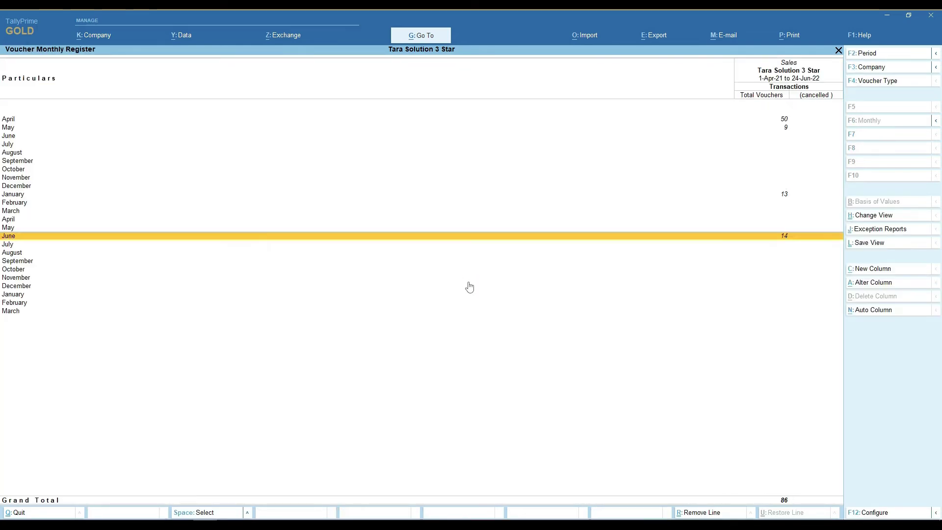
key(Return)
key(Return)
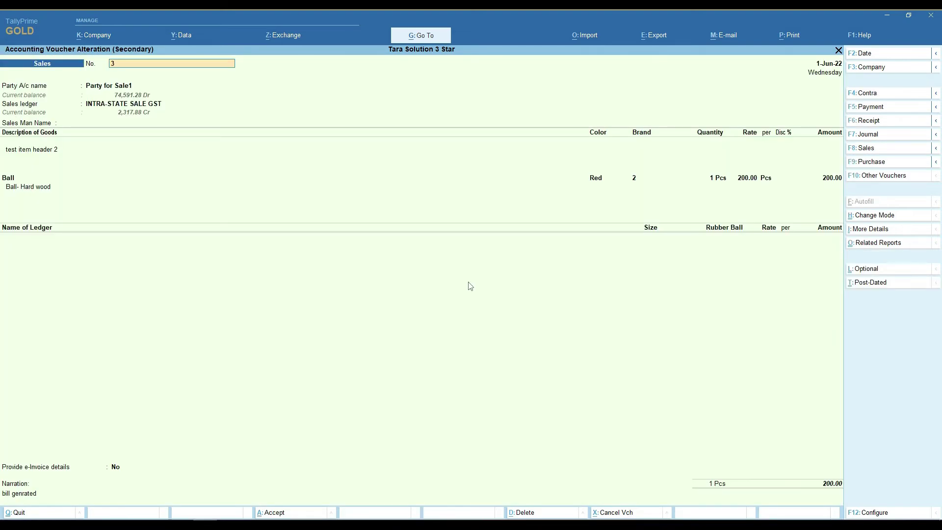
key(Escape)
key(Return)
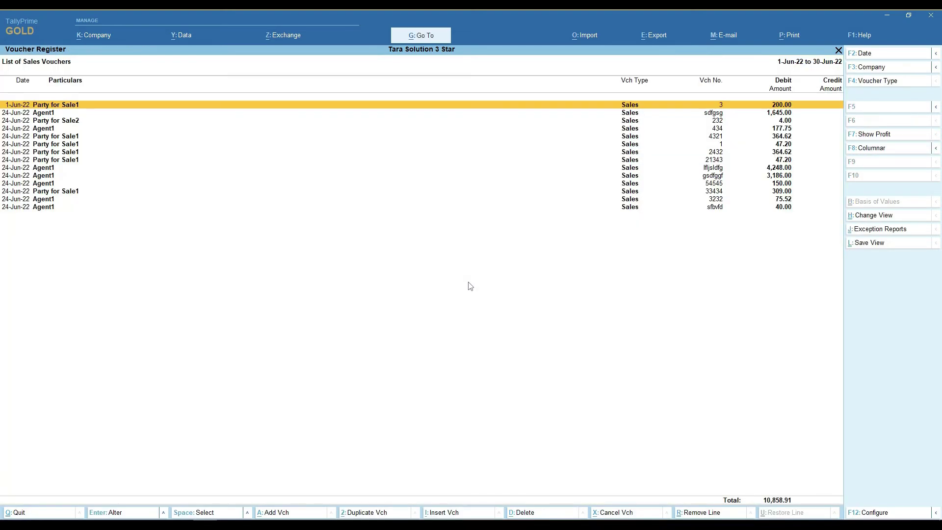
key(Escape)
Open the BARSHA PLASTIC sales voucher from the January sales register and review its Rubber Ball ledger field.
key(Up)
key(Up)
key(Up)
key(Up)
key(Up)
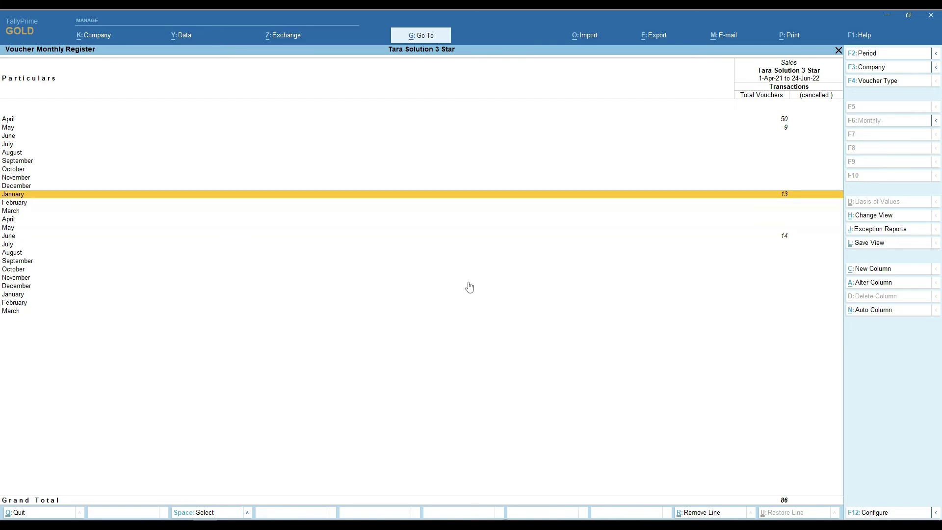
key(Return)
key(Return)
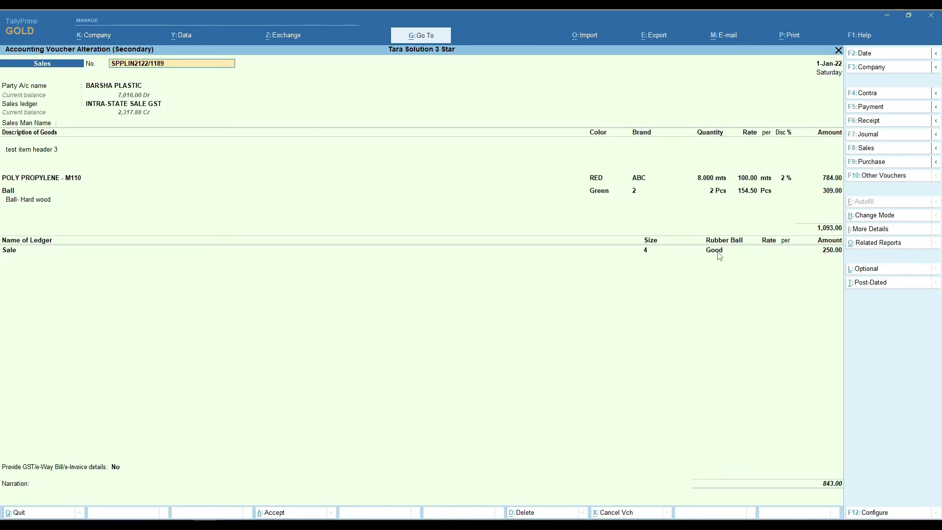
Accept the BARSHA PLASTIC sales voucher and preview the second page of its tax invoice to check the Rubber Ball ledger field.
key(ctrl+a)
key(Return)
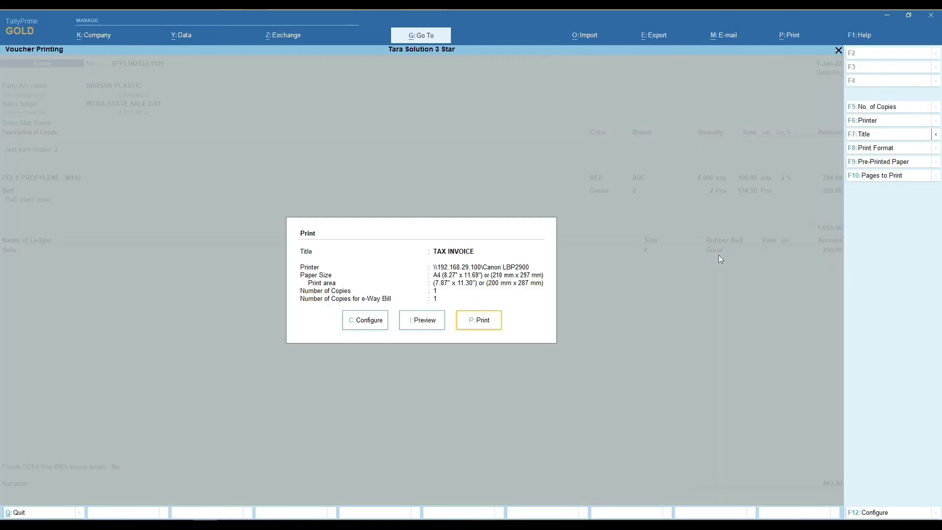
key(i)
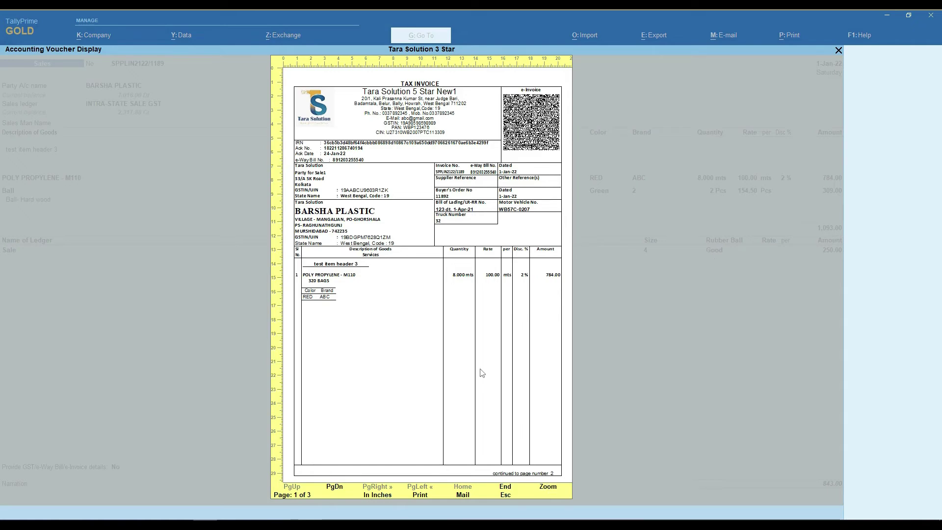
key(Page_Down)
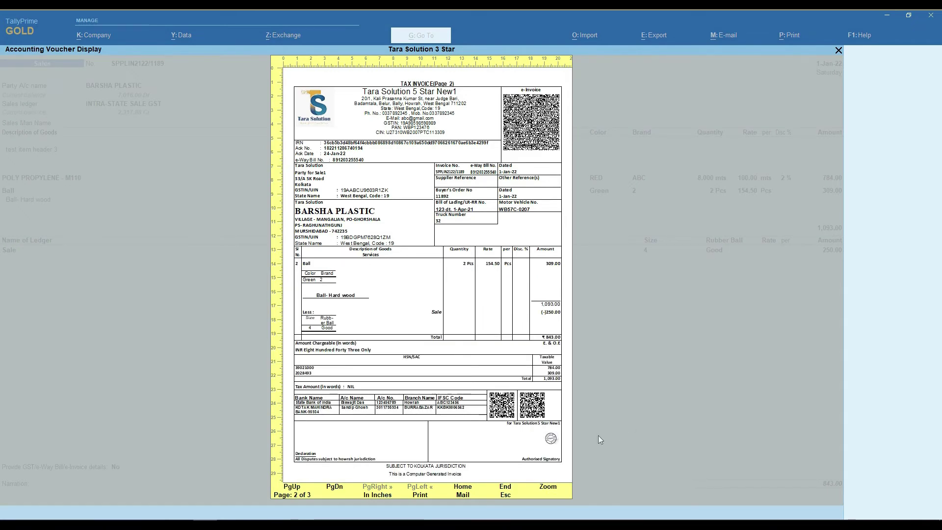
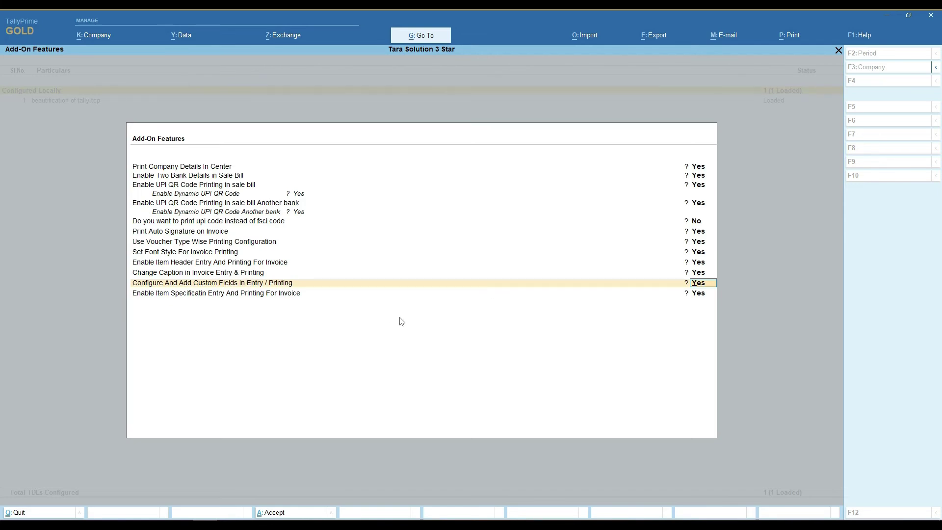
Review the ledger-master Size field, its String type and print option, and accept the custom field and add-on settings.
key(Return)
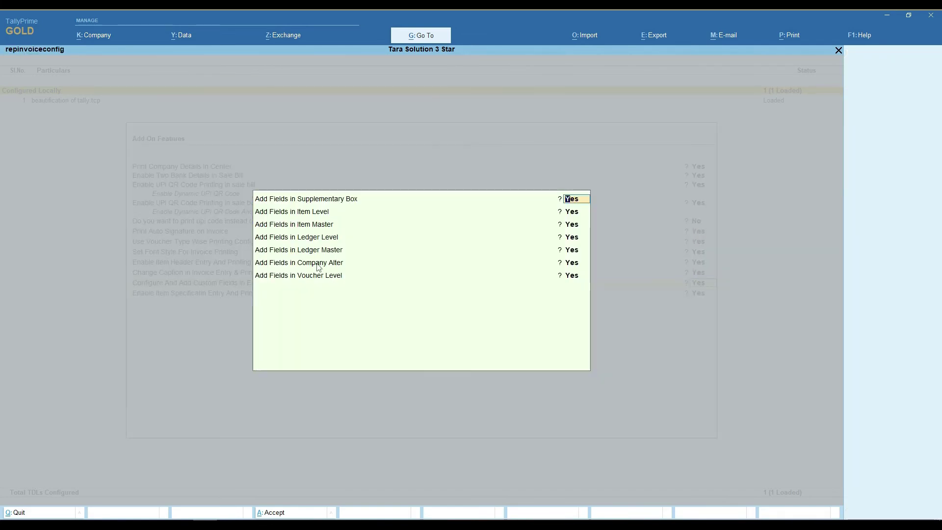
key(Down)
key(Down)
key(Down)
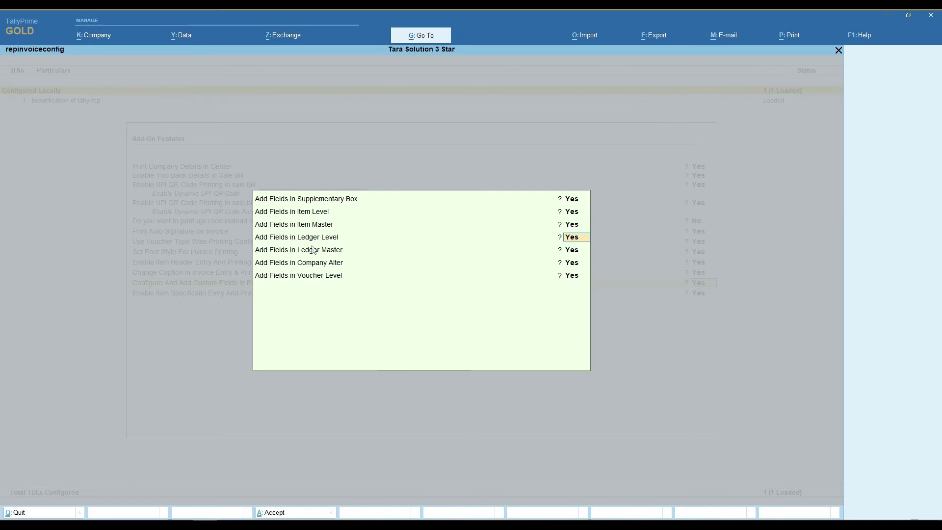
click(581, 250)
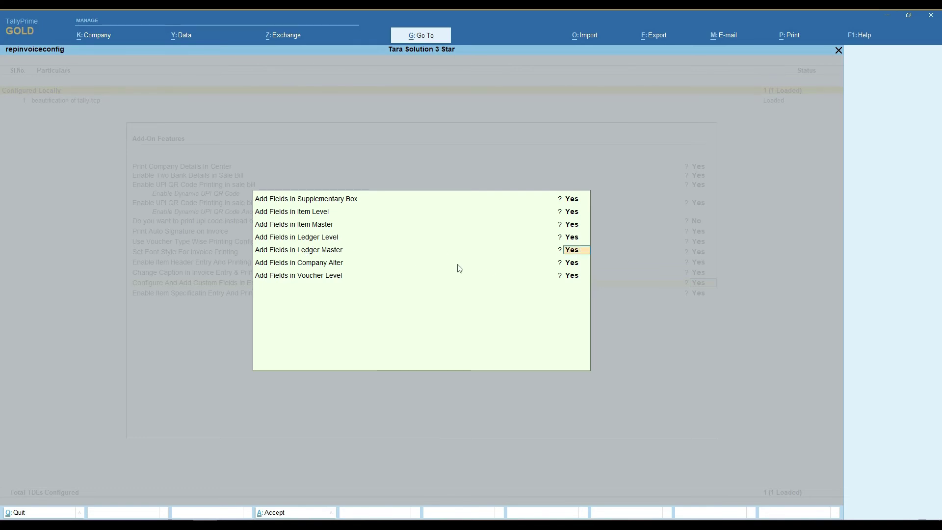
key(Return)
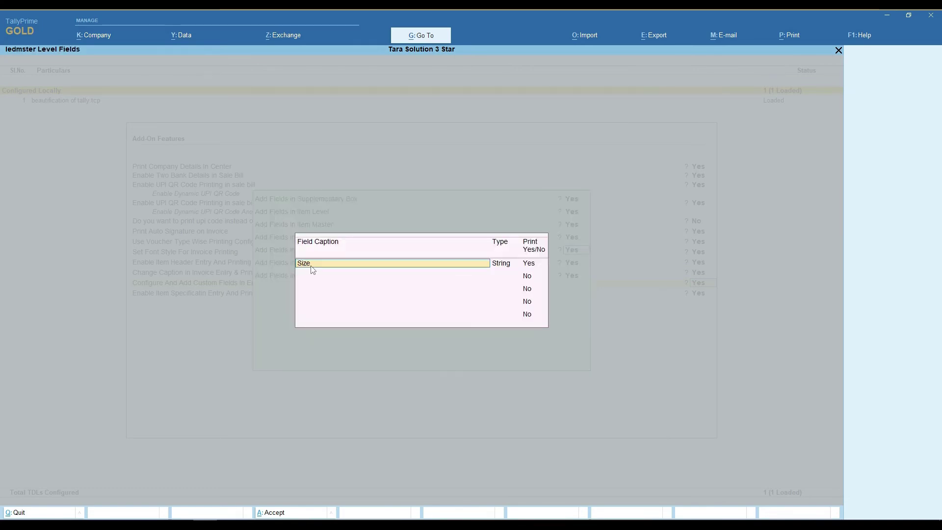
key(Return)
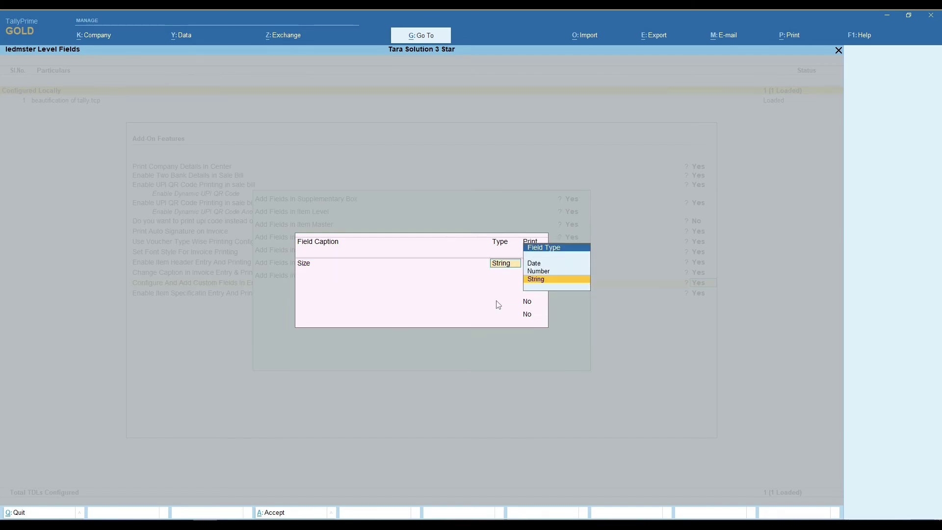
key(Return)
key(ctrl+a)
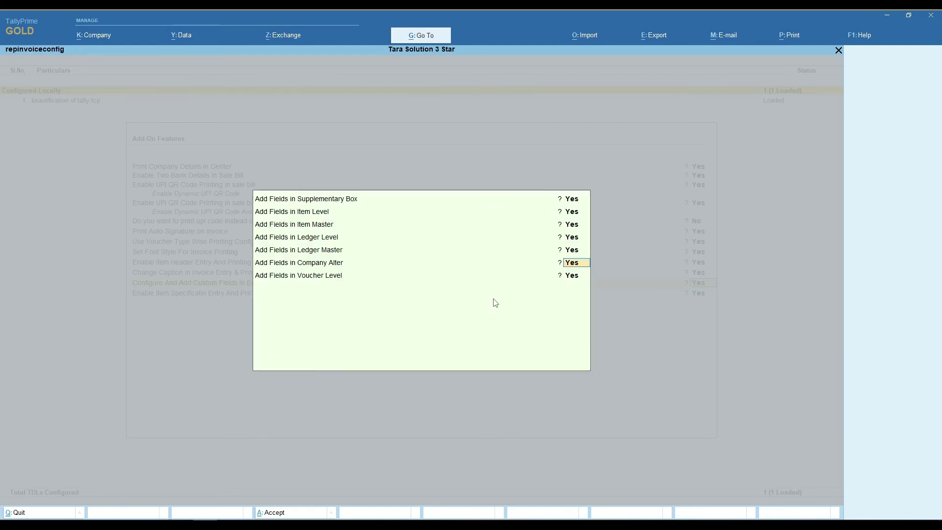
key(ctrl+a)
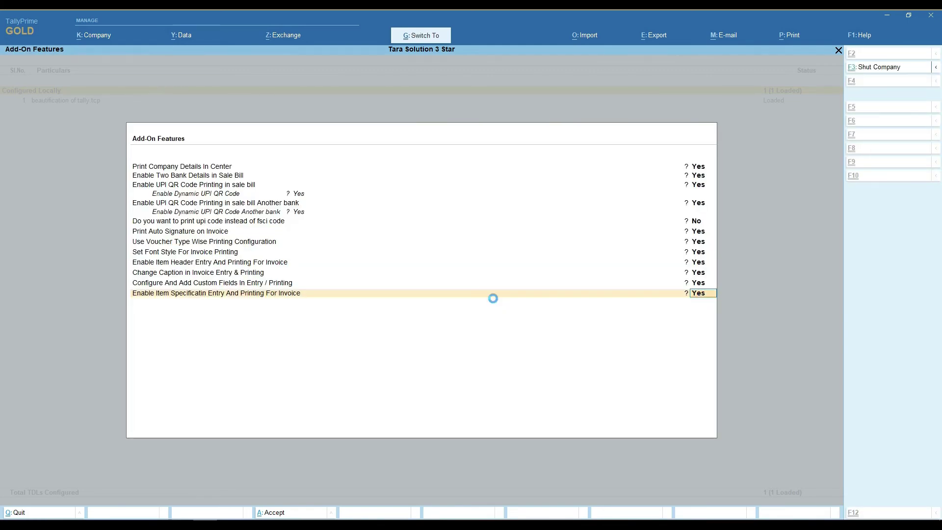
key(Escape)
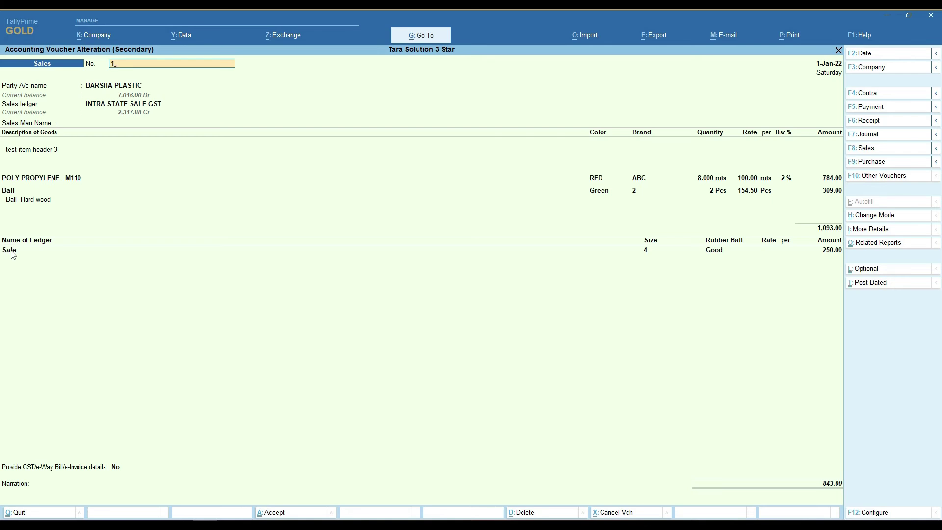
Open the Sale ledger from the BARSHA PLASTIC voucher, review its Size field and accept the ledger.
key(Escape)
key(Return)
key(Return)
key(Return)
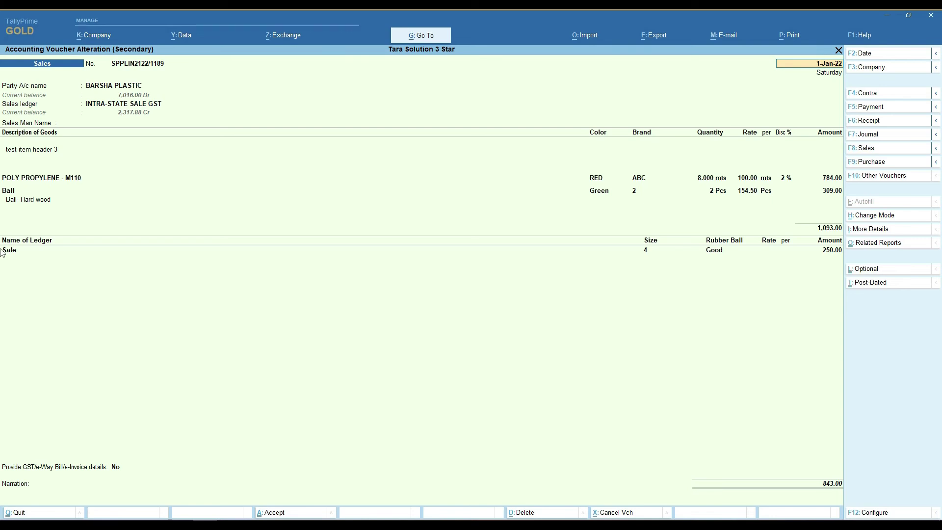
click(15, 254)
key(ctrl+Return)
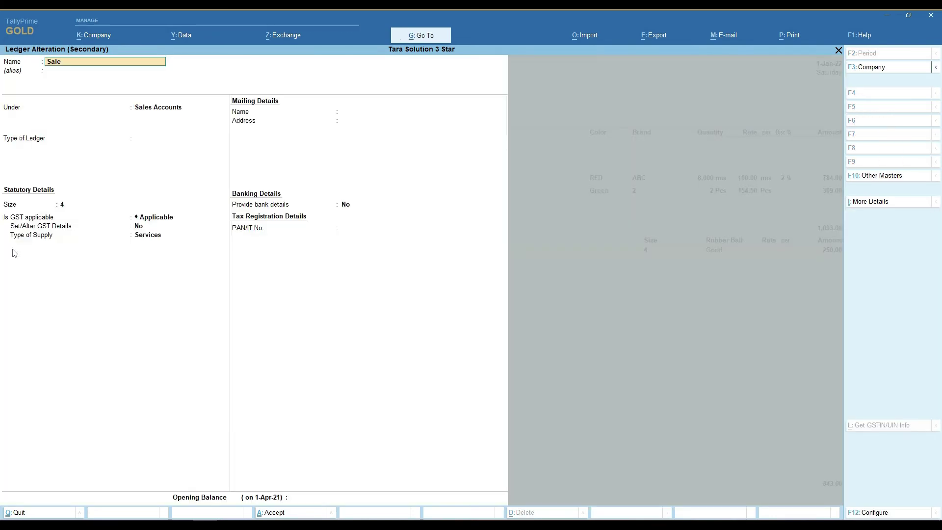
click(19, 205)
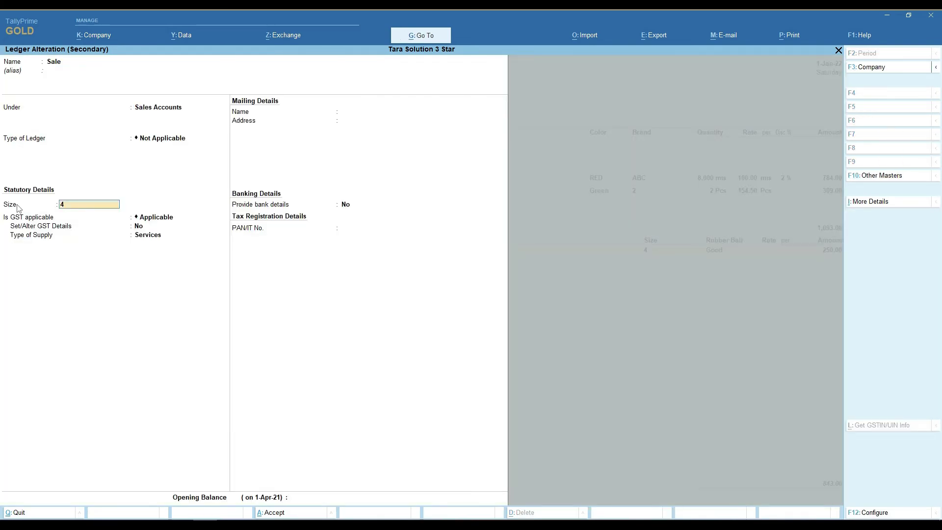
key(ctrl+a)
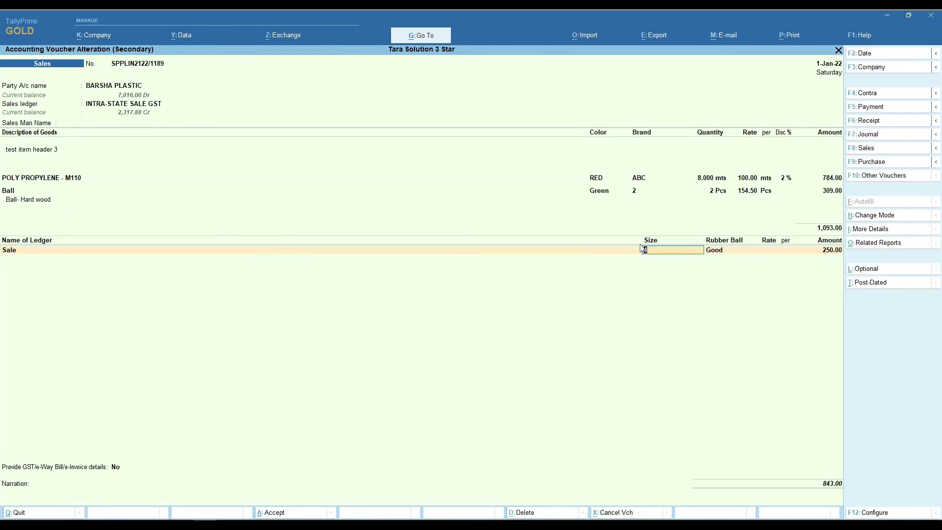
Accept the sales voucher and preview the second page of its invoice enlarged to check the Size field under the Sale ledger.
key(ctrl+a)
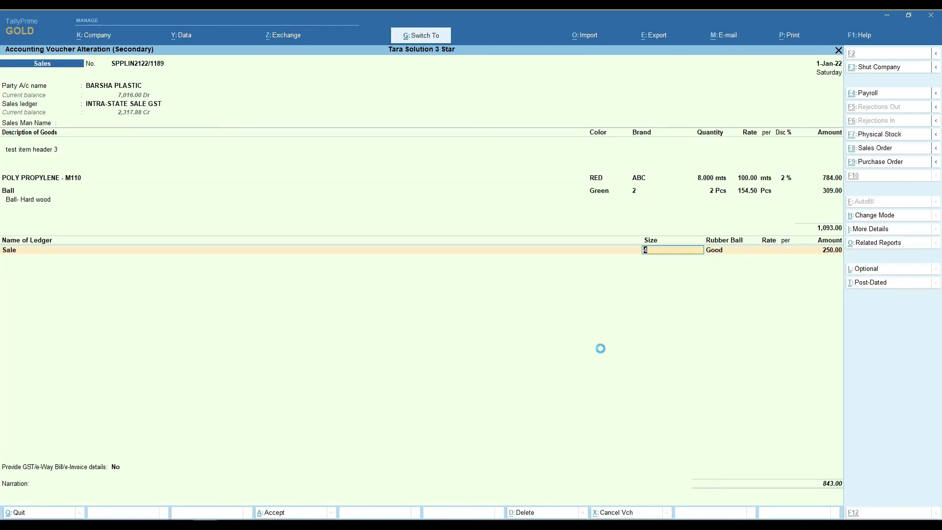
key(Return)
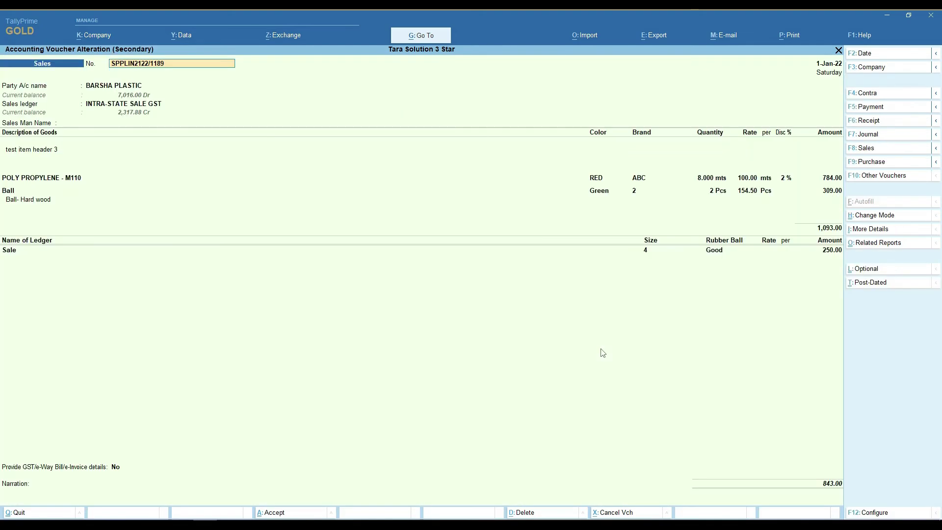
key(alt+p)
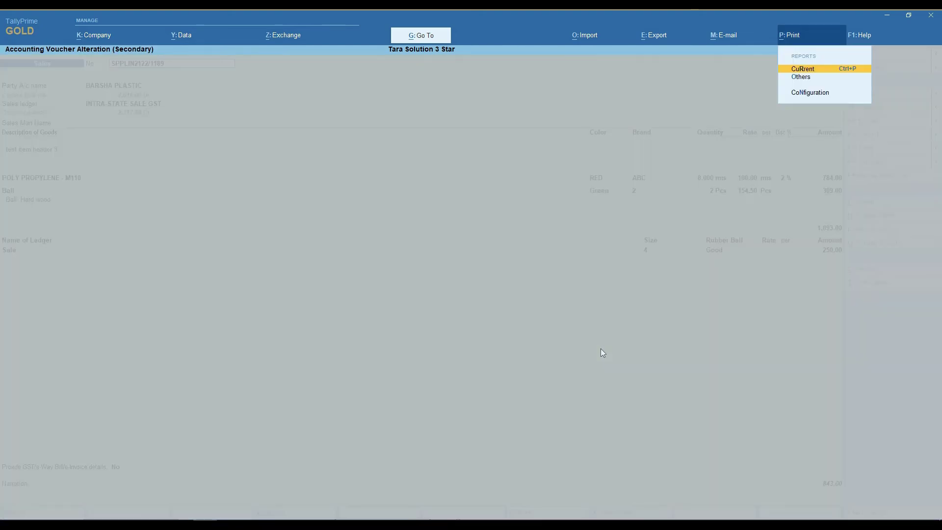
key(Return)
key(Return)
key(i)
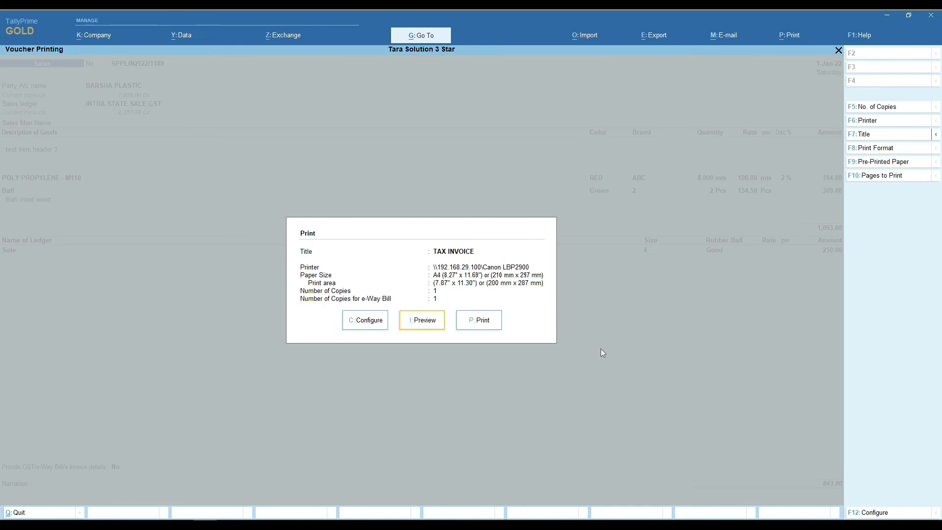
key(Page_Down)
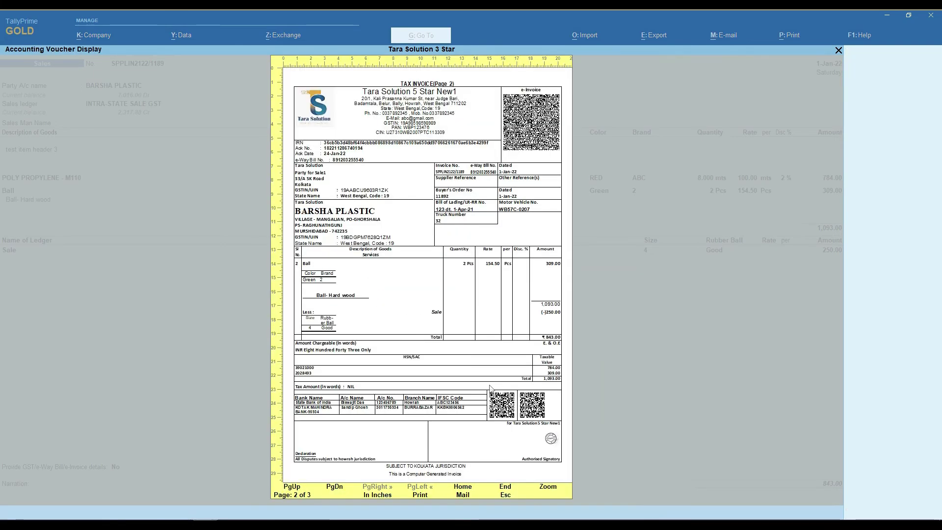
click(548, 488)
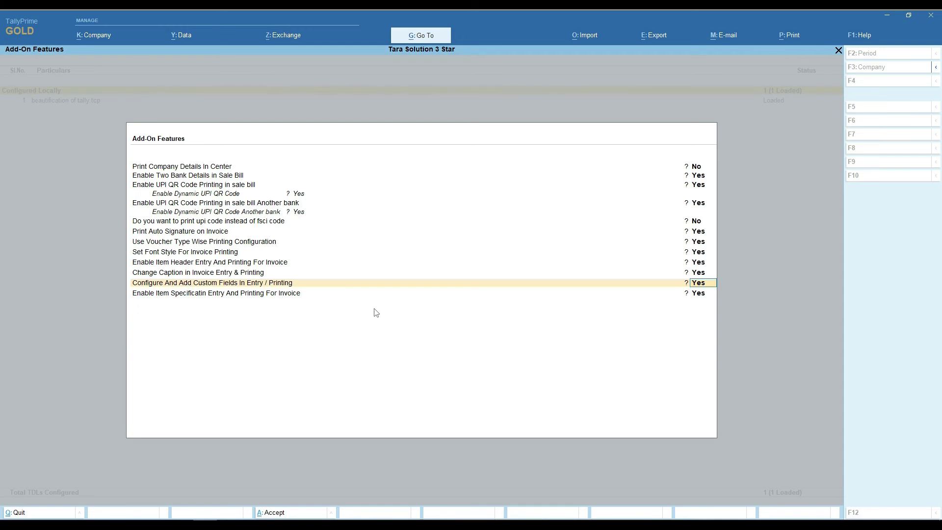
Review the company-level Msme Number field and its print option, and close the custom field and add-on settings.
key(Return)
key(Down)
key(Down)
key(Down)
key(Down)
key(Down)
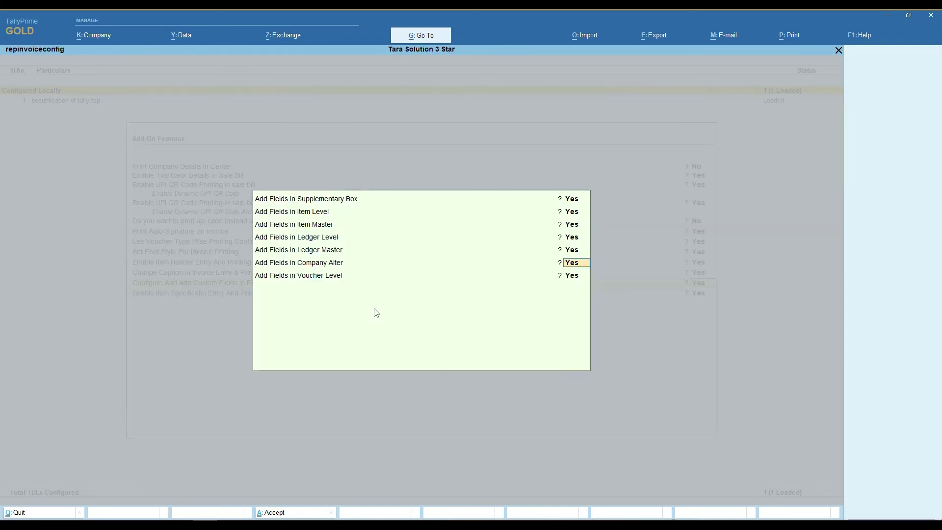
key(Return)
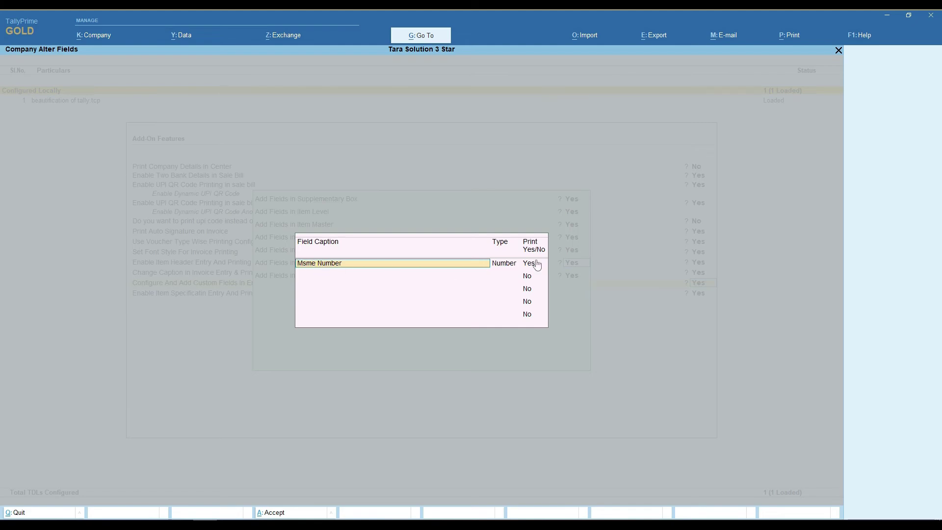
key(Escape)
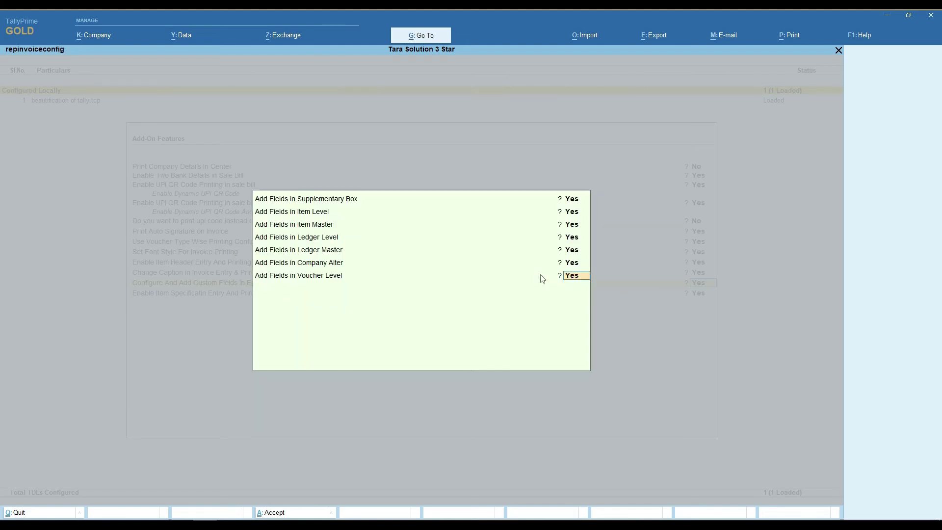
key(Escape)
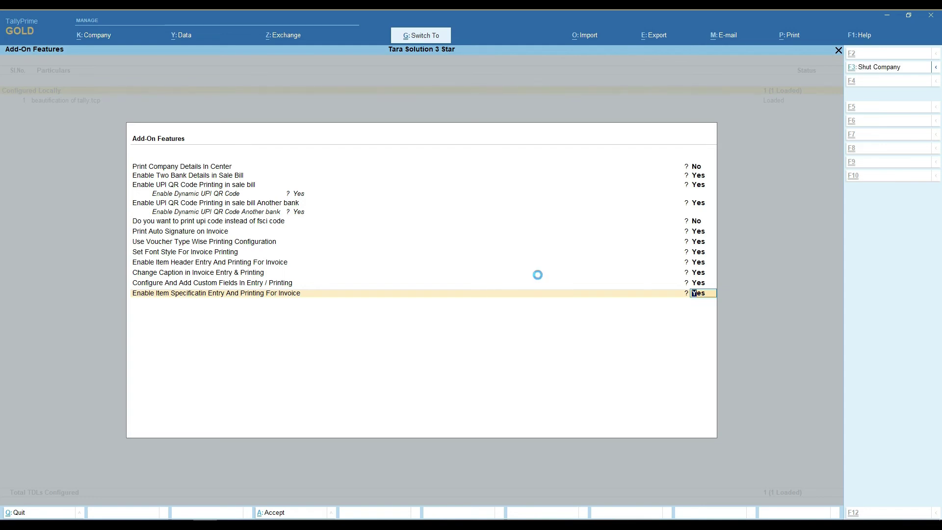
key(Return)
key(Escape)
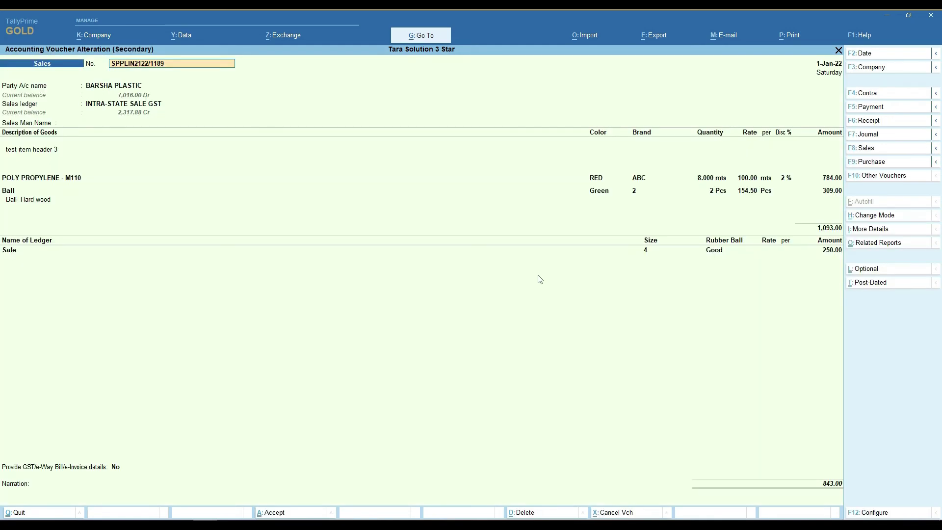
Leave the sales voucher, open the company's alteration details, review the Msme Number field and accept them.
key(Escape)
key(y)
key(Escape)
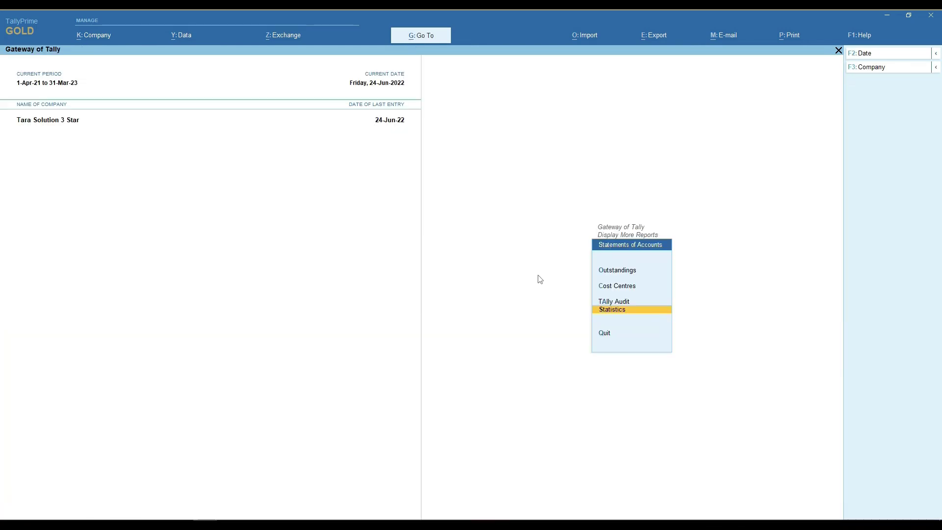
key(Escape)
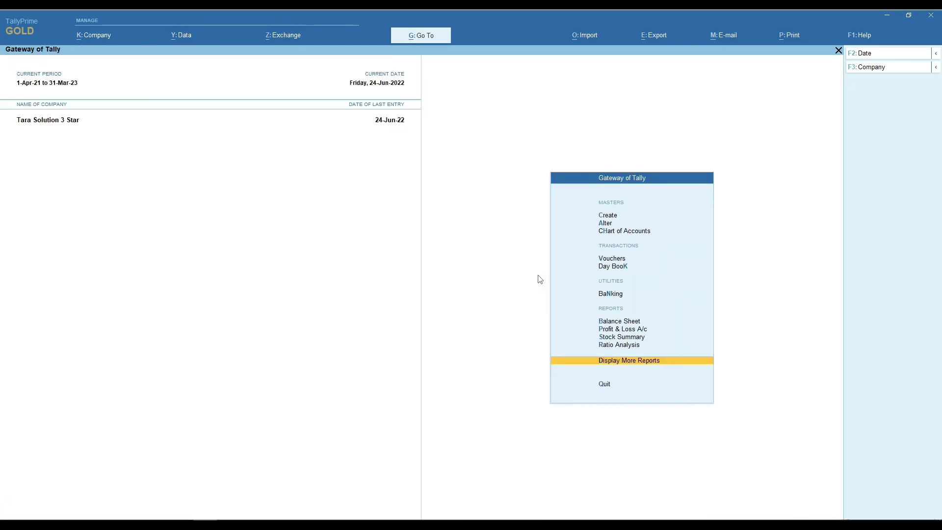
click(90, 33)
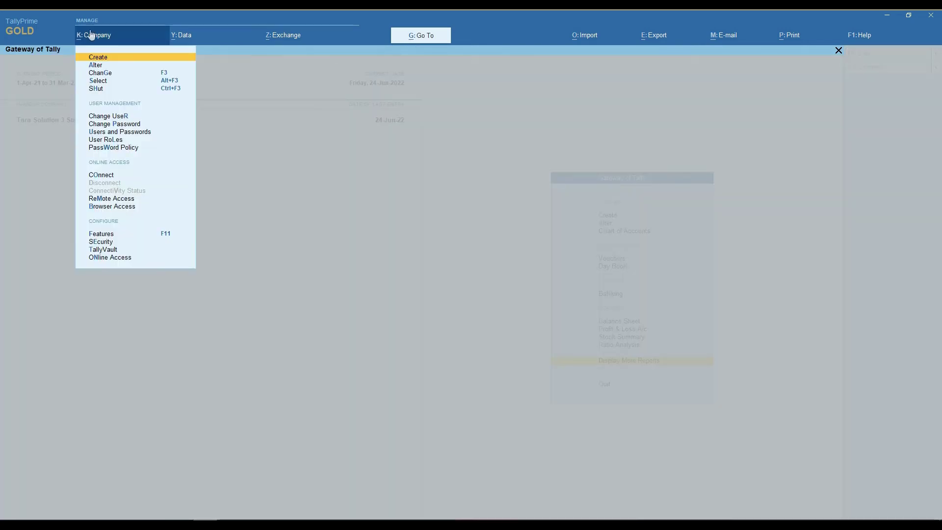
key(Down)
key(Return)
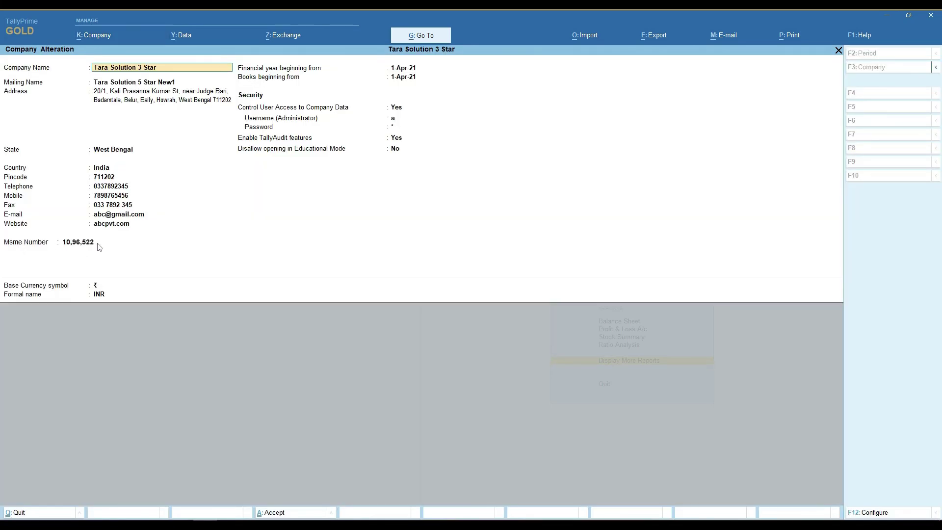
key(ctrl)
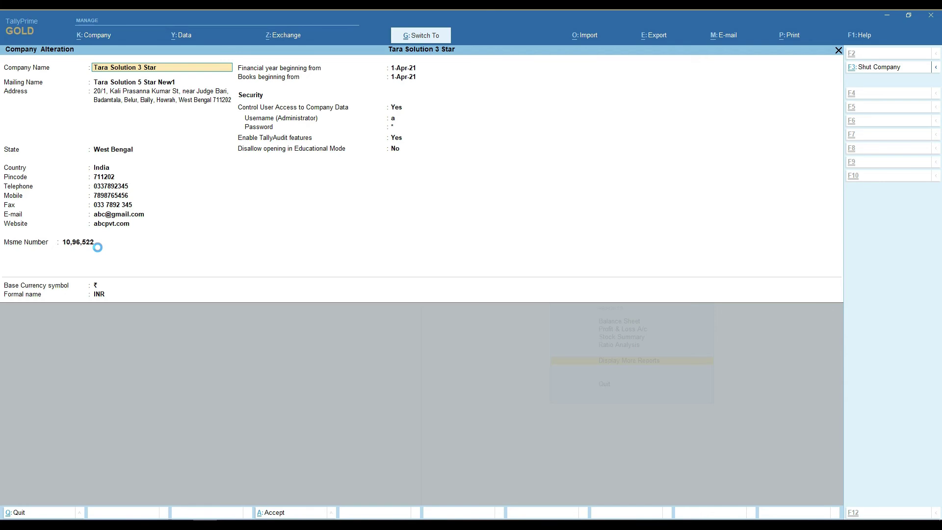
key(ctrl+a)
Open the January sales voucher register from the Statistics report.
key(Return)
key(s)
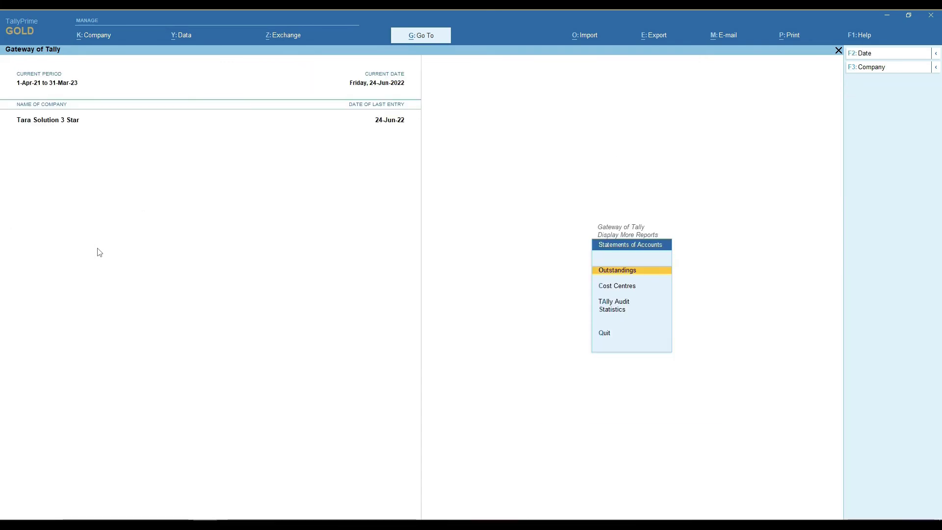
key(s)
key(s)
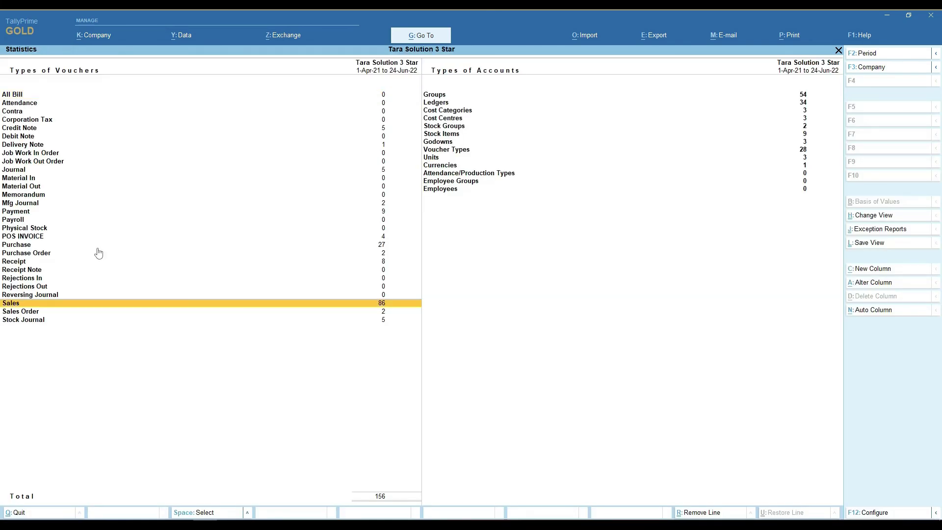
key(Return)
key(Up)
key(Up)
key(Up)
key(Up)
key(Up)
key(Return)
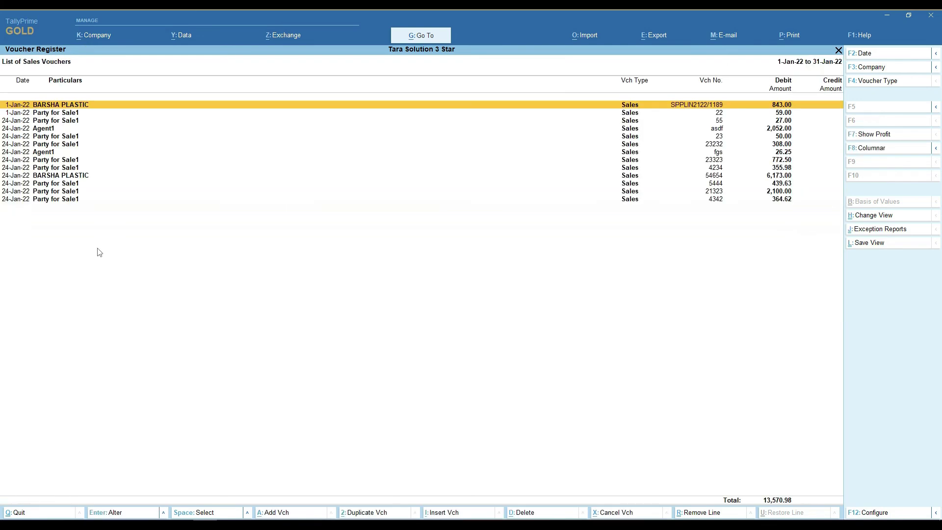
Open the 1-Jan-22 BARSHA PLASTIC sales voucher, close the printer status window, and accept the voucher to preview its invoice.
key(Return)
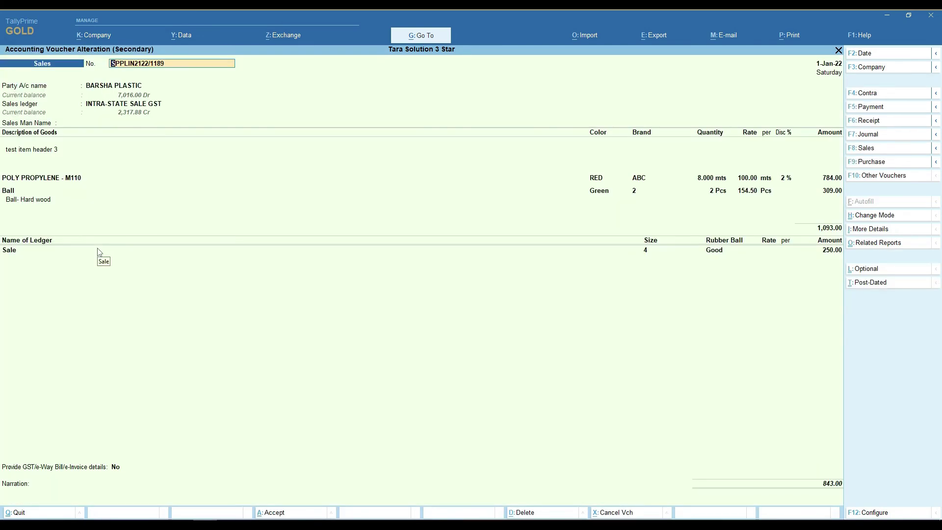
key(ctrl+a)
key(Return)
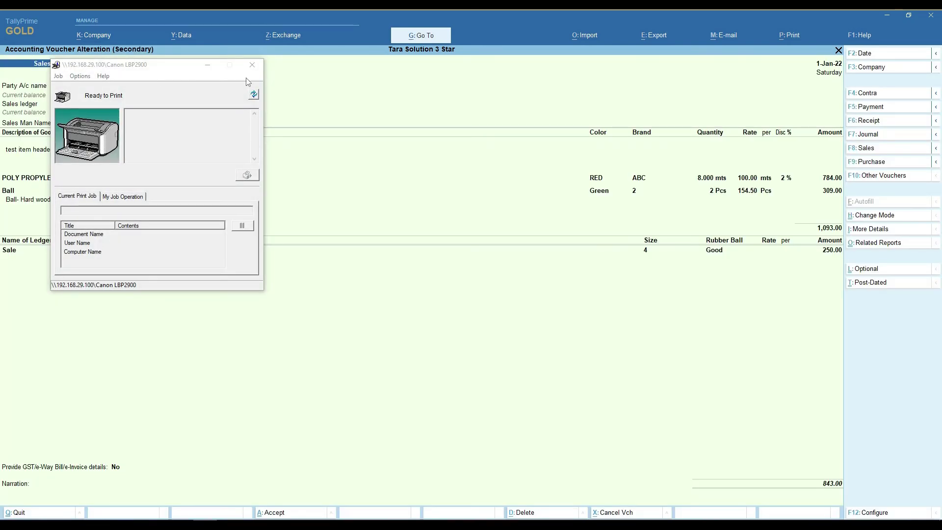
click(252, 64)
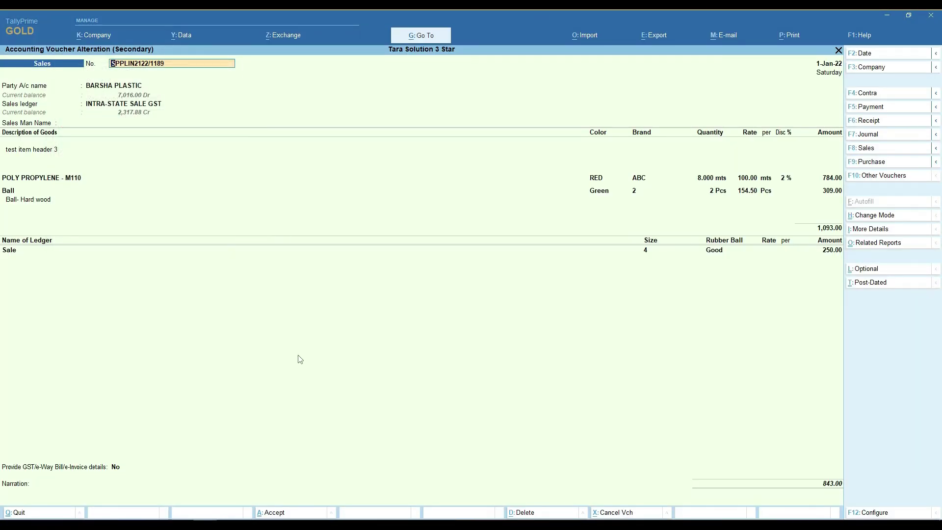
key(ctrl+a)
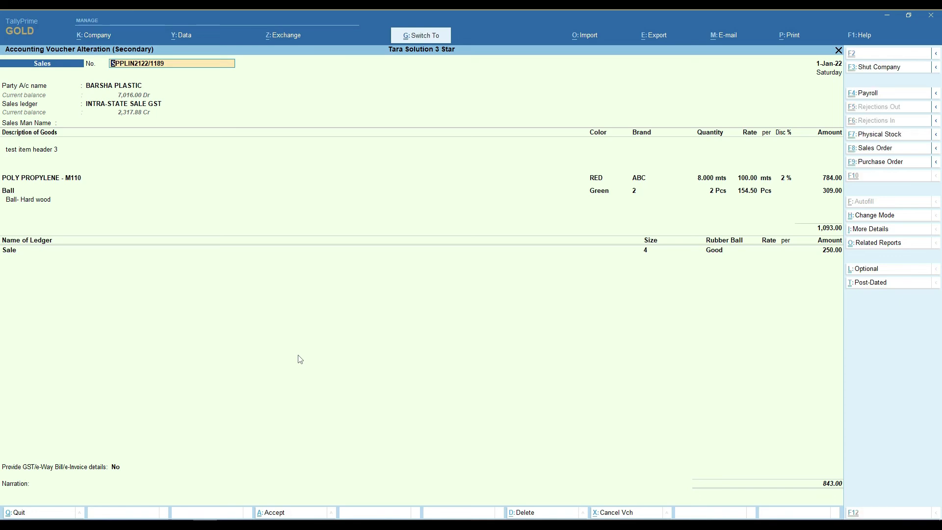
key(Return)
key(i)
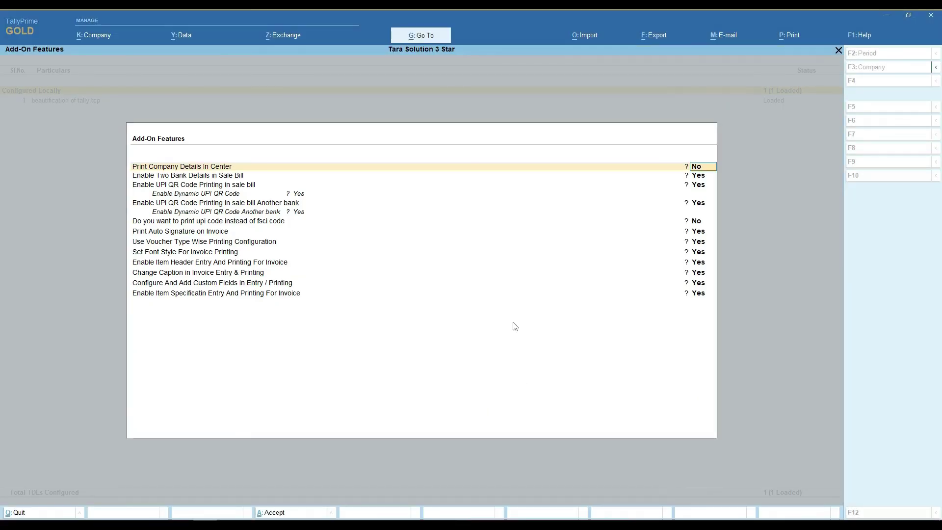
Review the voucher-level Sales Man Name custom field and its print option in the add-on features, and return to the sales voucher.
click(315, 283)
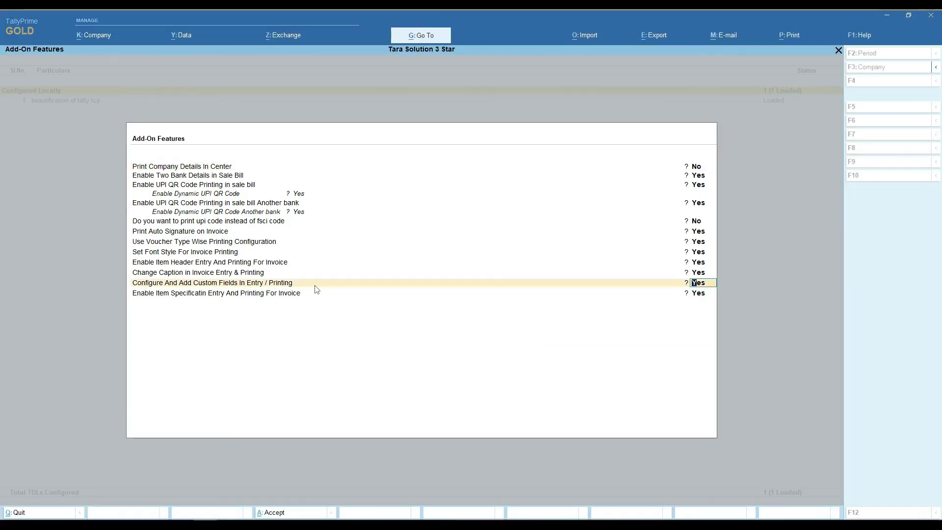
key(Return)
key(Return)
key(Return)
key(Return)
key(Return)
key(Return)
key(Return)
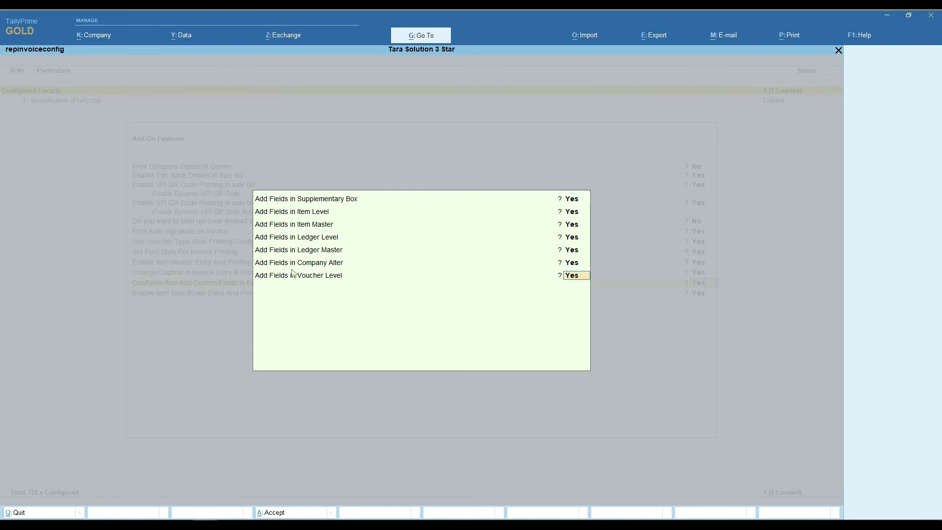
key(Return)
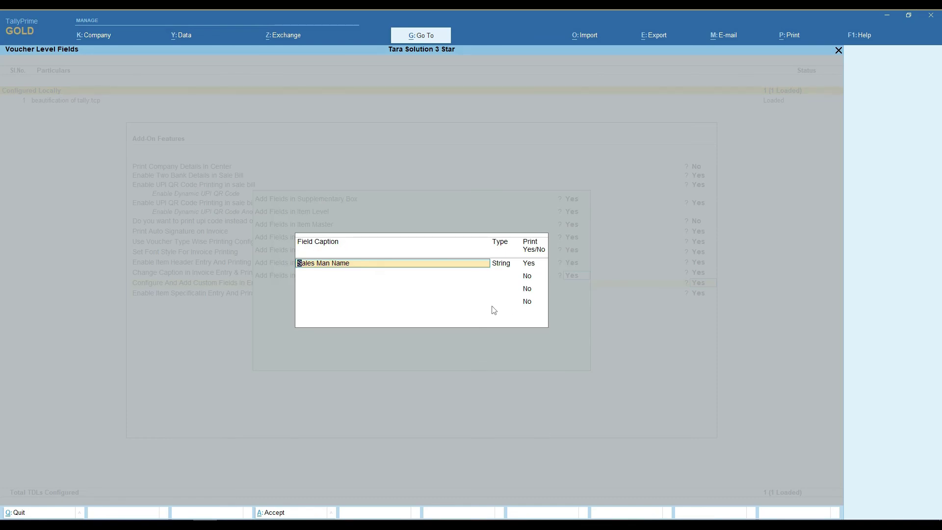
key(ctrl+a)
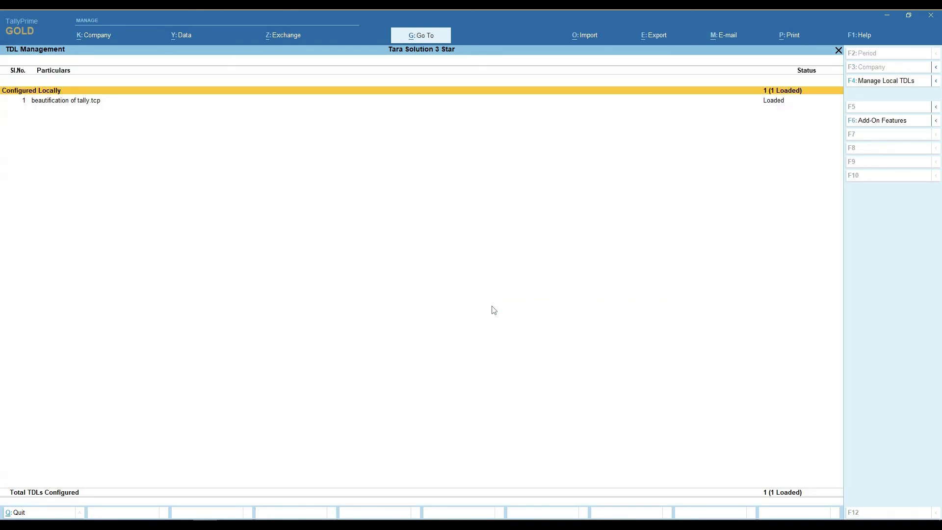
key(Escape)
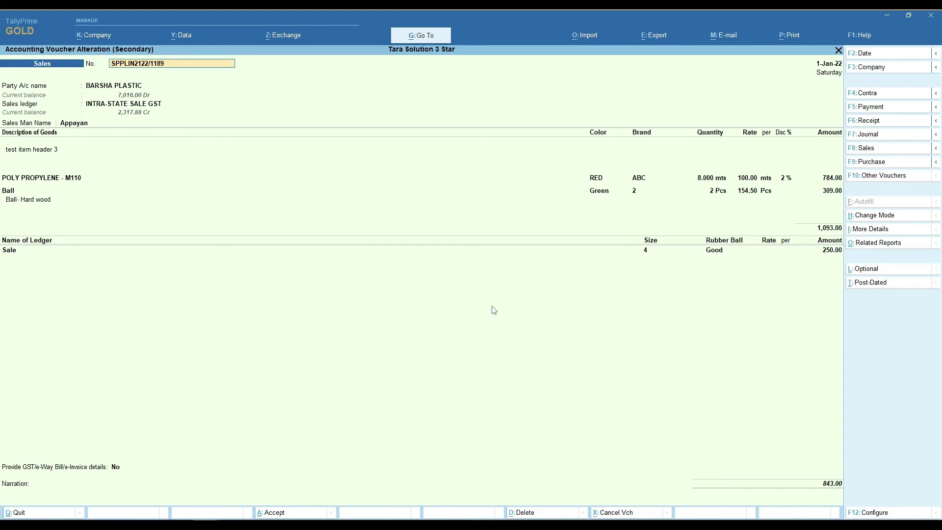
Set the sales voucher's Sales Man Name to P and accept the voucher.
click(79, 123)
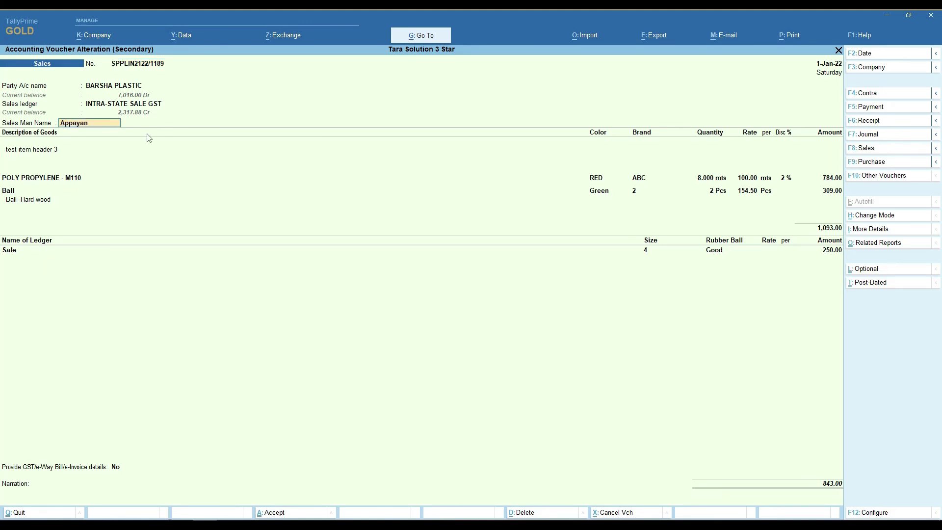
text(P)
key(ctrl+a)
key(Return)
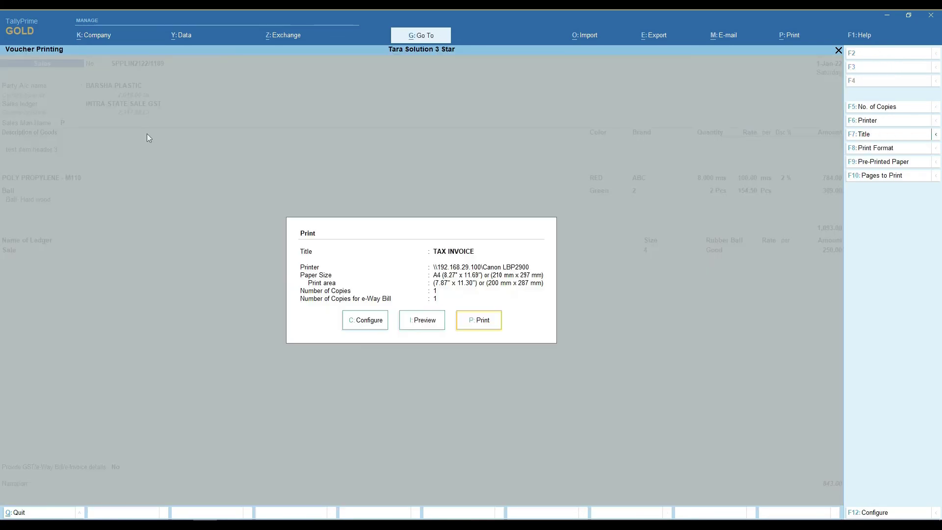
Preview the tax invoice enlarged and check the Sales Man Name field on its first page.
key(i)
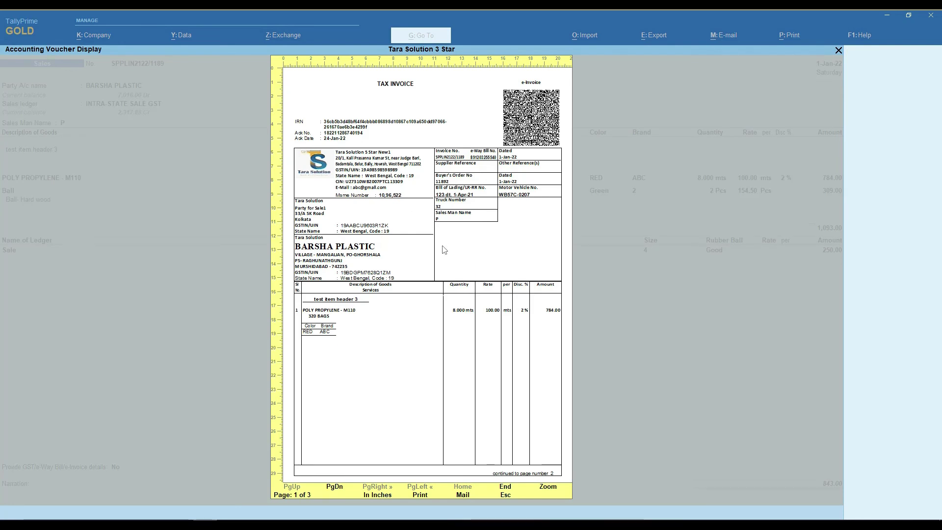
click(545, 488)
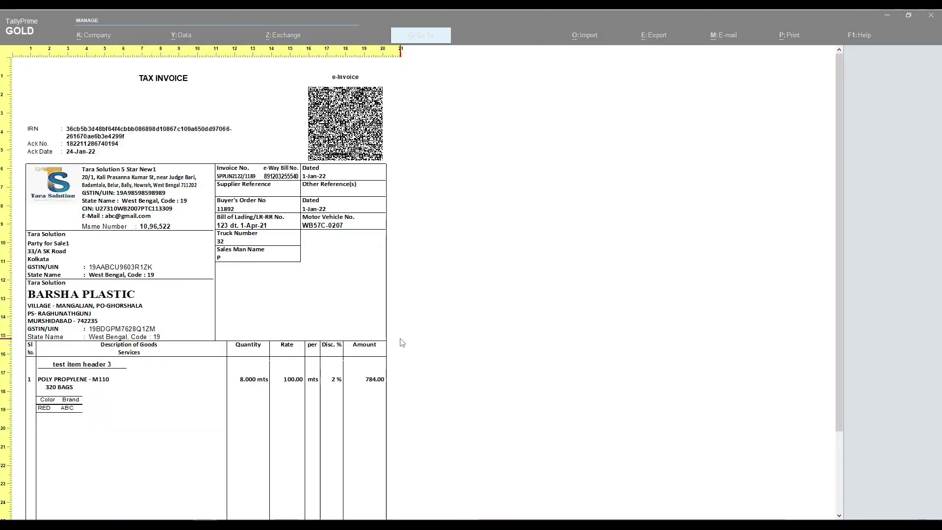
scroll(401, 342, down, 1)
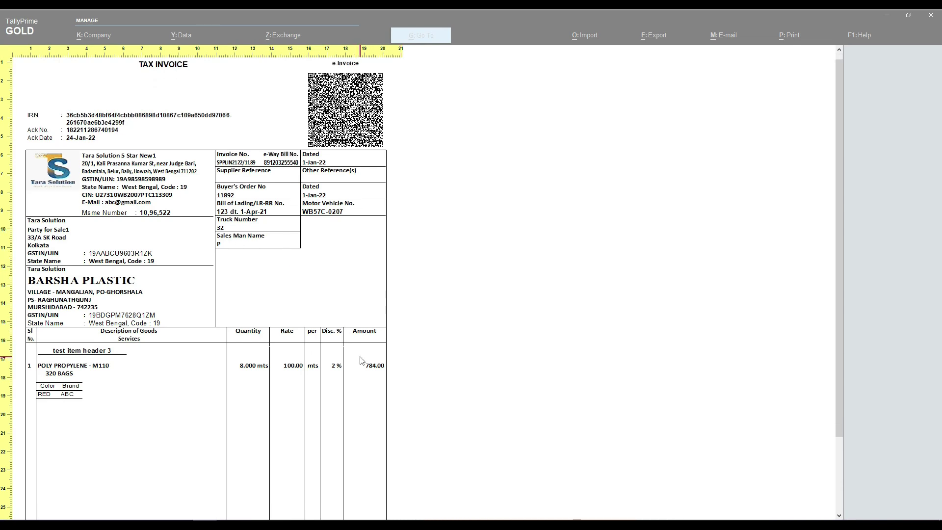
scroll(538, 498, down, 2)
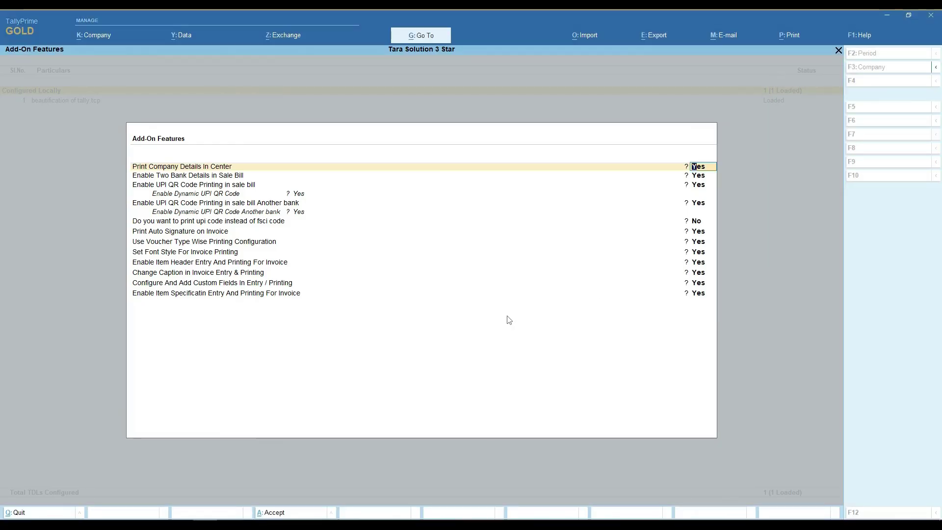
Review the item specification texts in the add-on features, accept them, and return to the sales voucher.
click(155, 295)
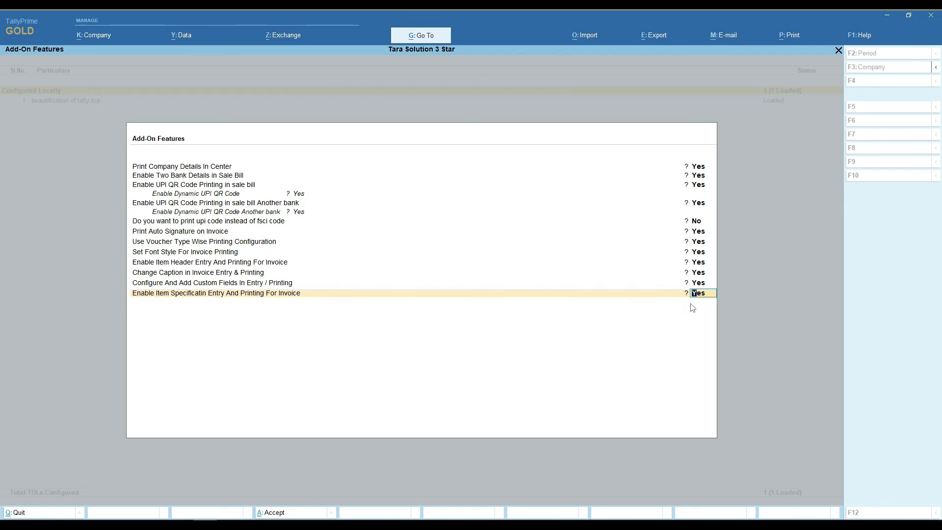
key(Return)
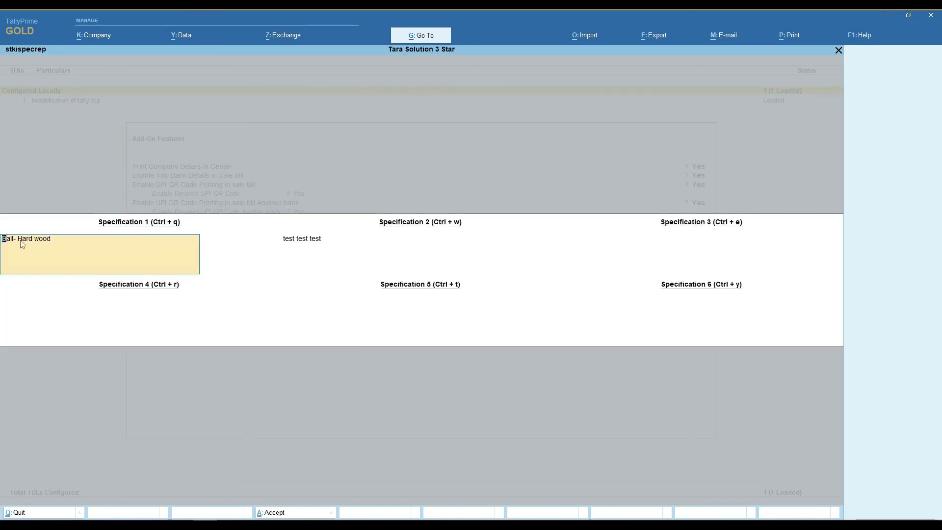
click(326, 242)
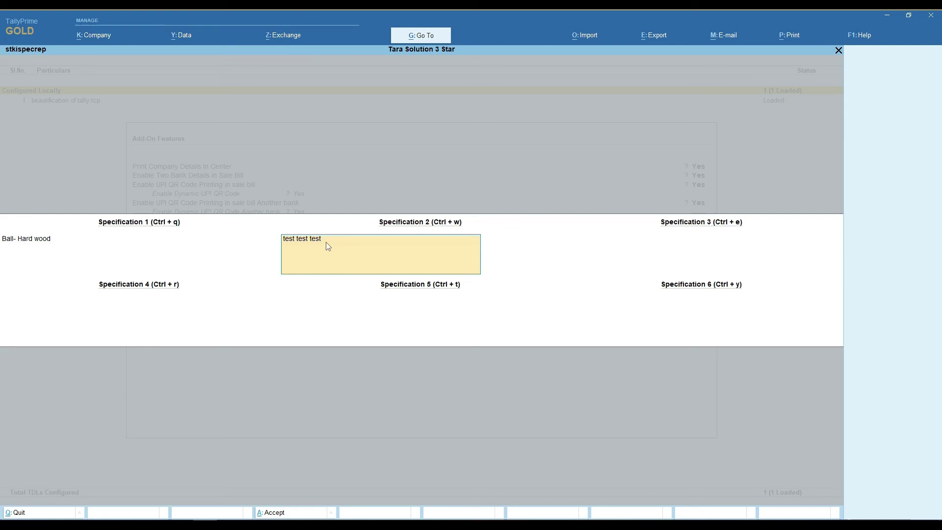
click(157, 253)
key(ctrl+a)
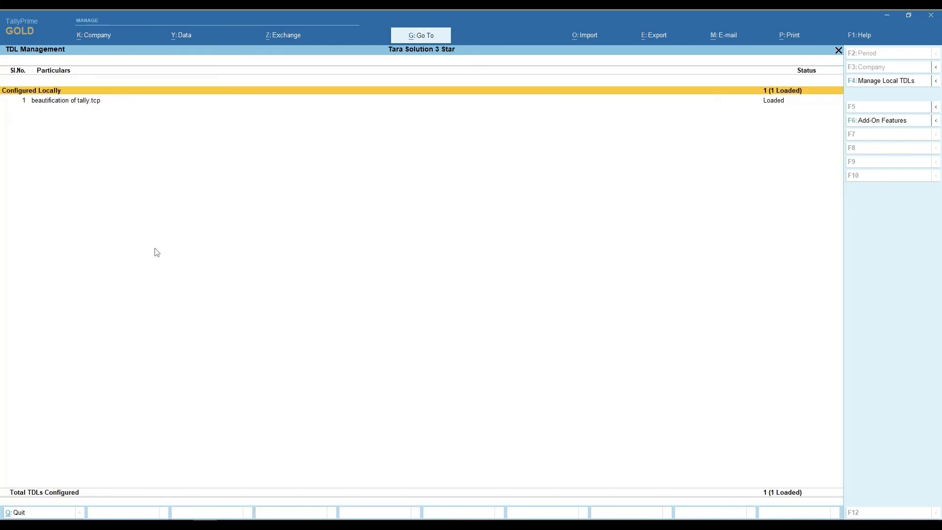
key(Escape)
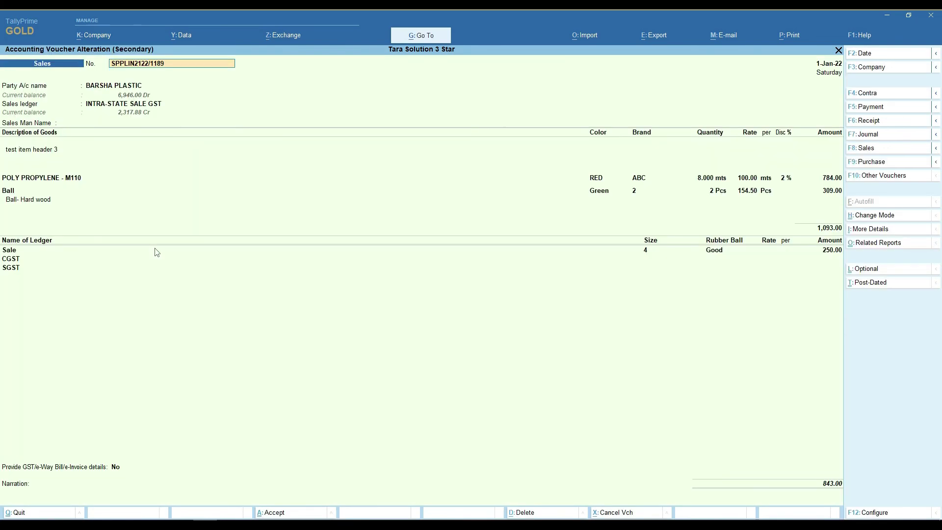
Accept the voucher with the Ball item's specification and preview the invoice enlarged to check how that specification prints.
click(37, 211)
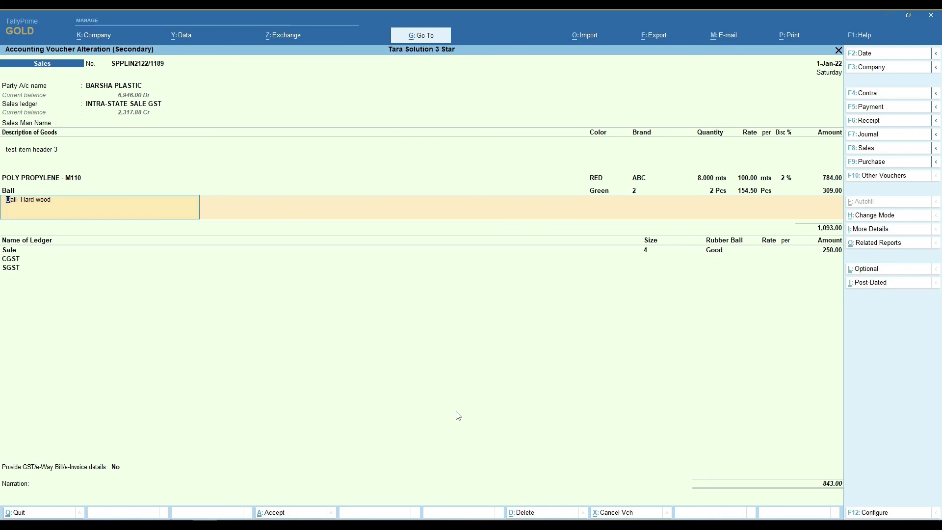
key(ctrl+a)
key(Return)
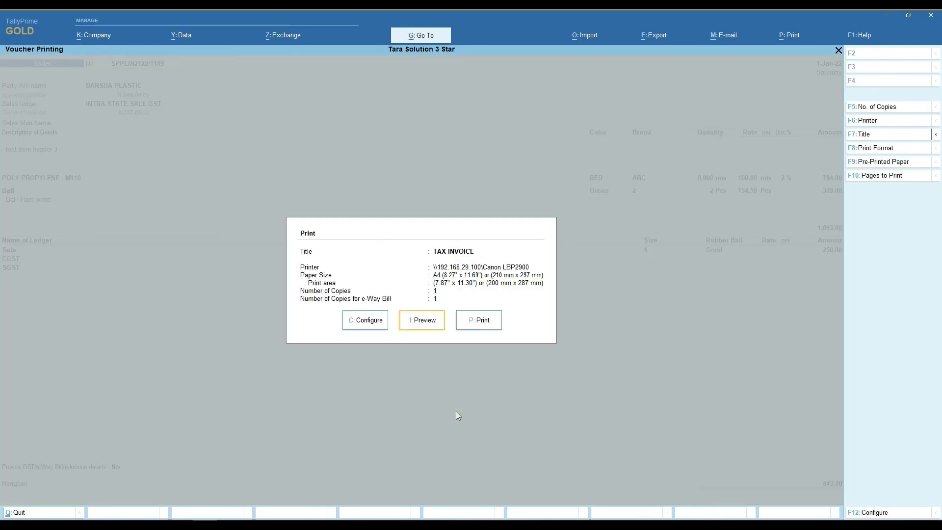
key(i)
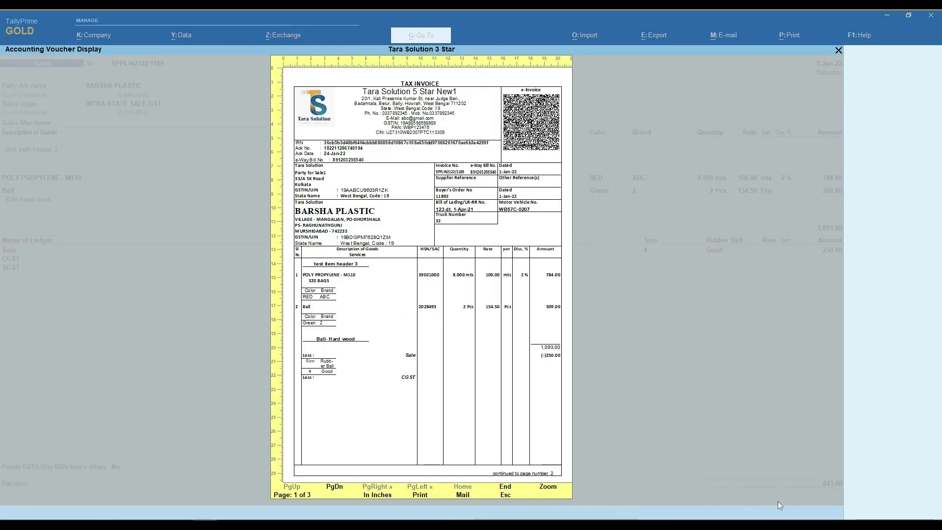
click(549, 487)
scroll(363, 381, down, 3)
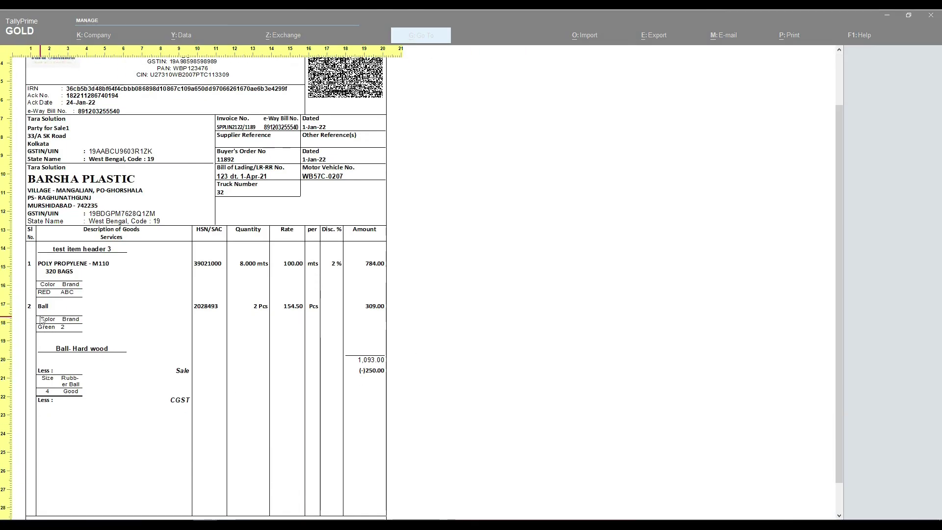
scroll(104, 364, down, 1)
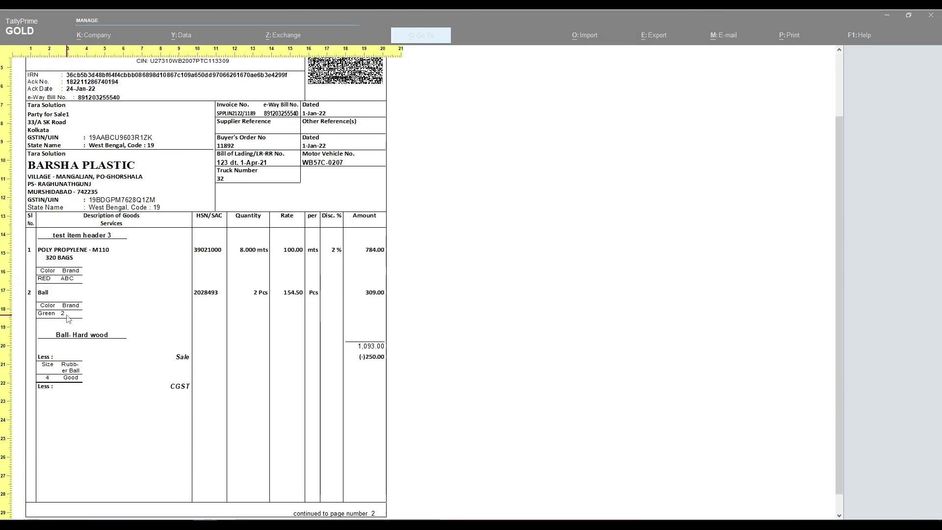